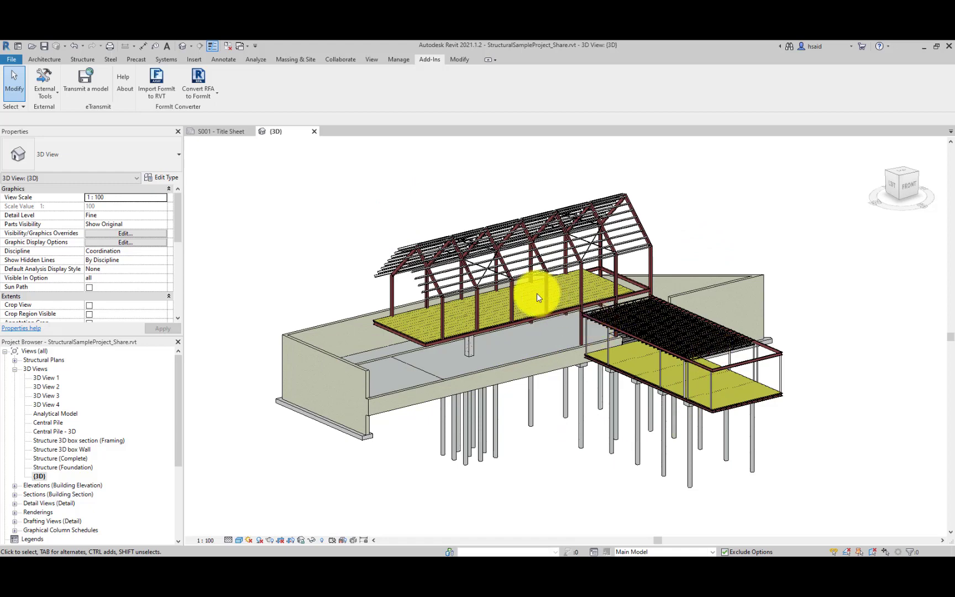
scroll(537, 294, up, 2)
scroll(536, 294, down, 1)
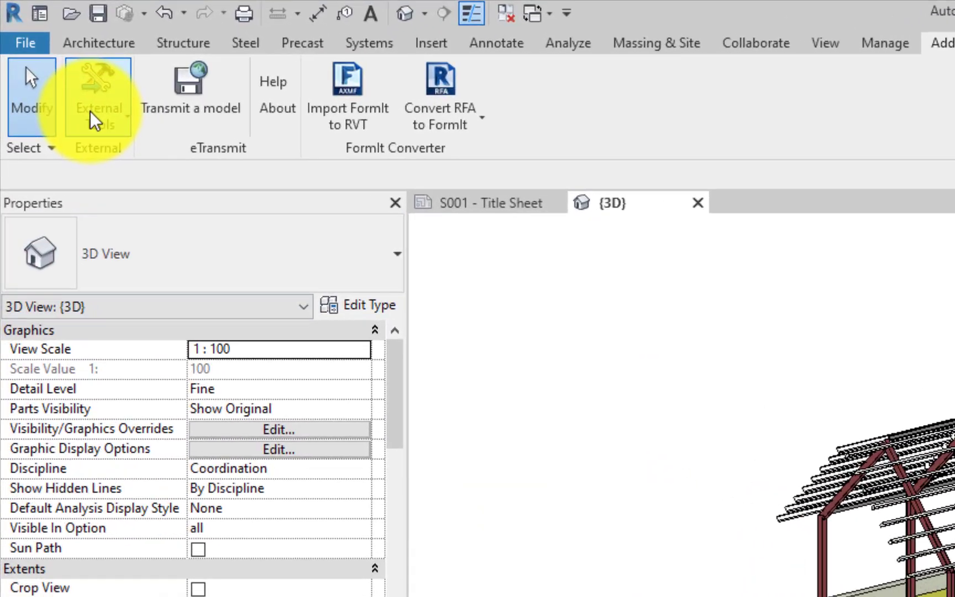
click(48, 97)
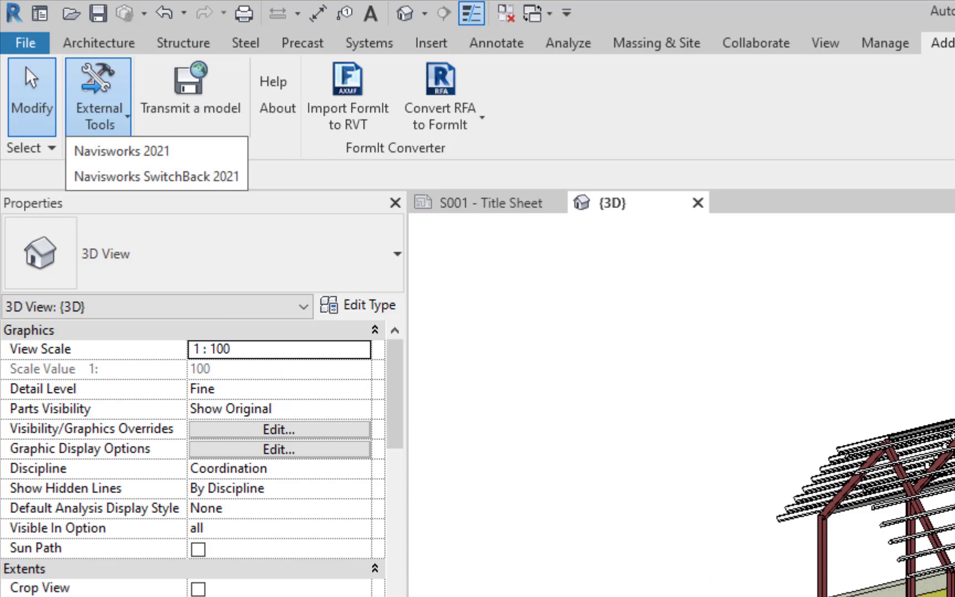
click(948, 590)
click(948, 591)
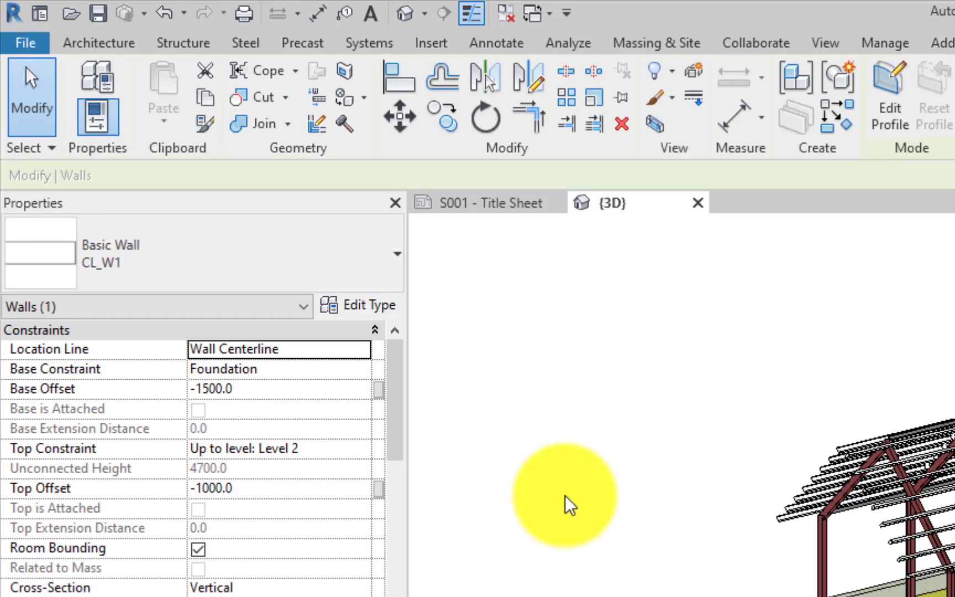
click(565, 435)
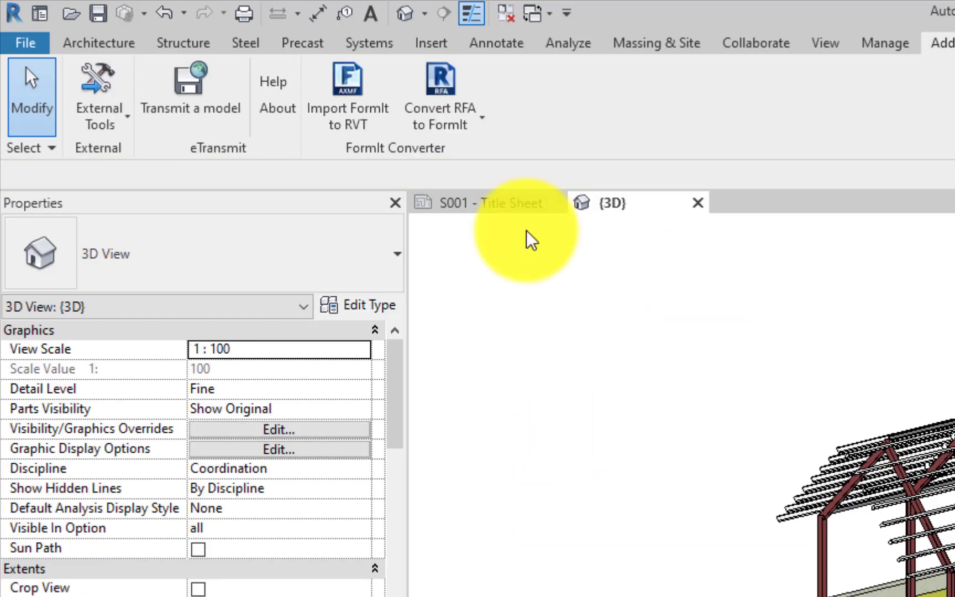
- Start the Navisworks 2021 export of the 3D view and name the file StructuralSampleProject.nwc
click(112, 108)
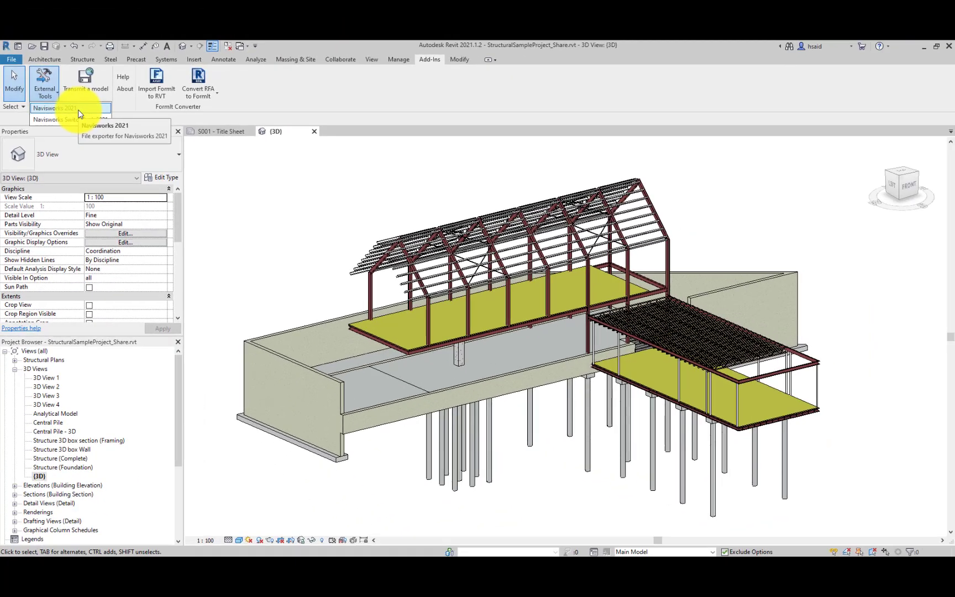
click(77, 109)
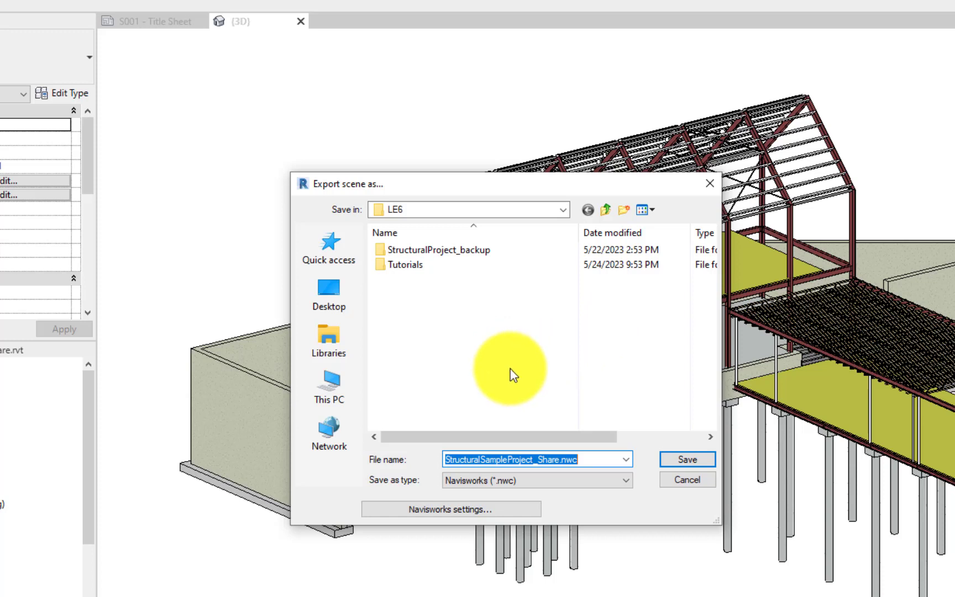
click(557, 459)
drag(556, 459, 537, 463)
key(BackSpace)
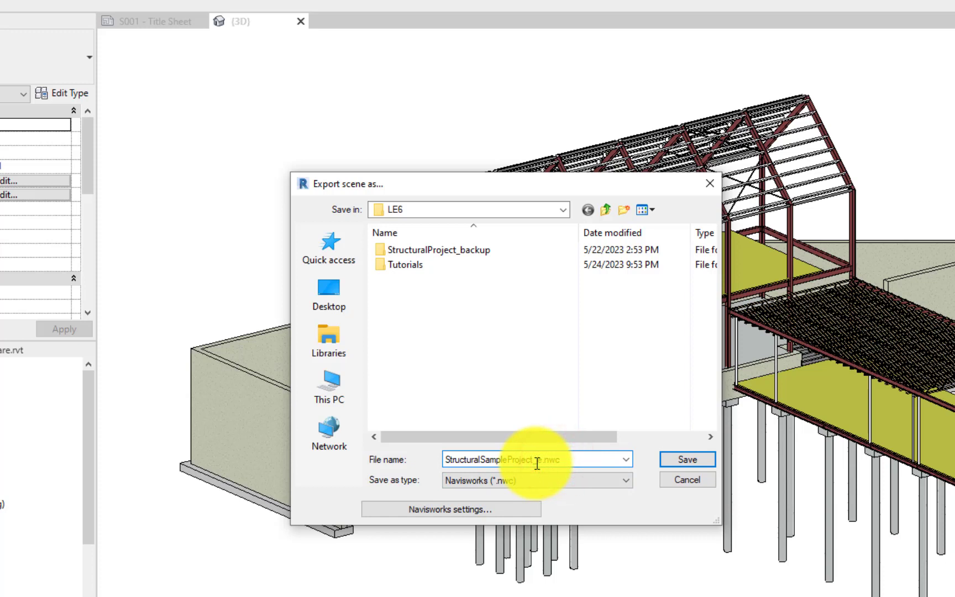
key(BackSpace)
- Export the scene to the LE6 folder, keeping the existing Navisworks settings for Revit, and save the Revit project
click(486, 509)
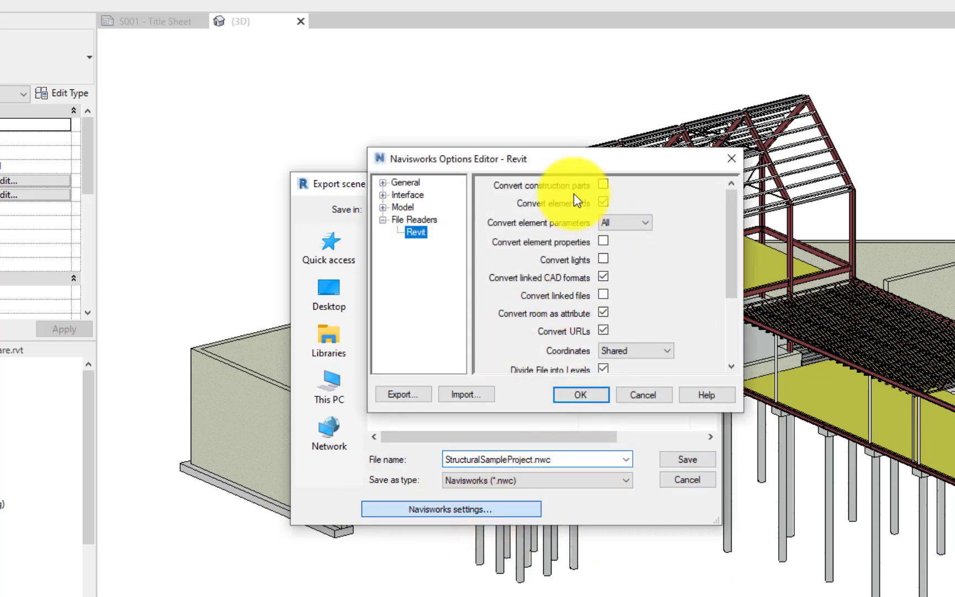
click(595, 395)
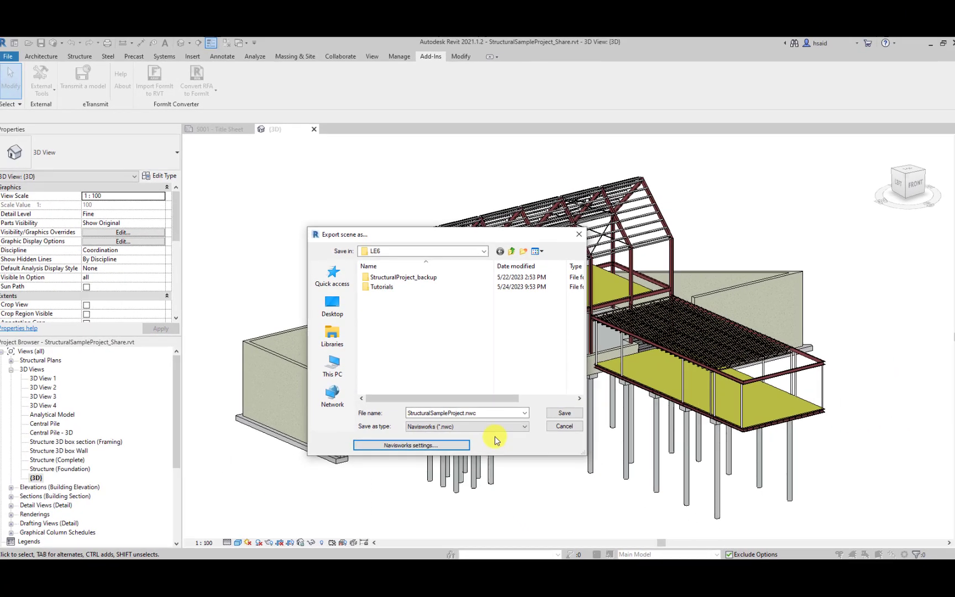
click(589, 482)
click(498, 430)
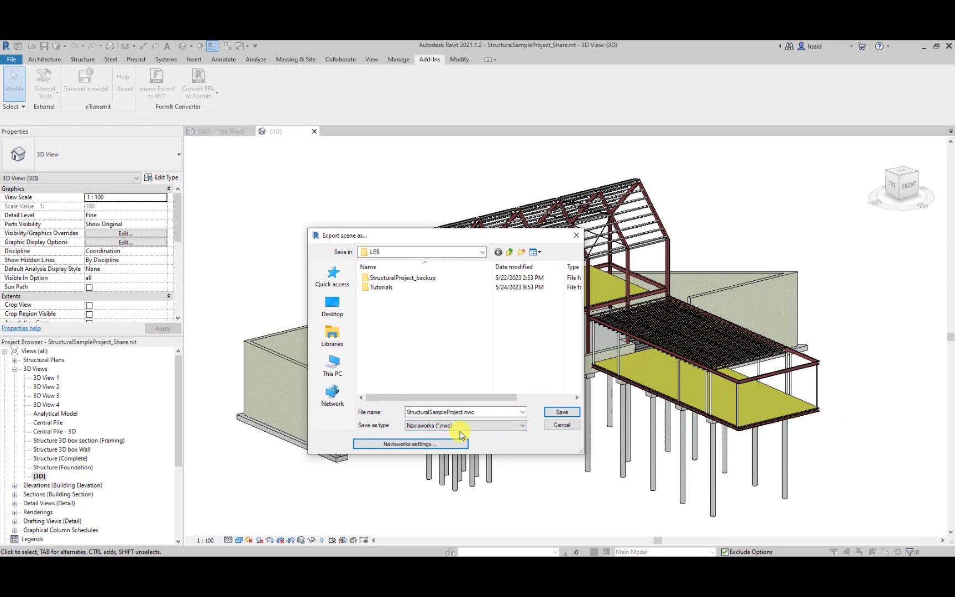
click(562, 411)
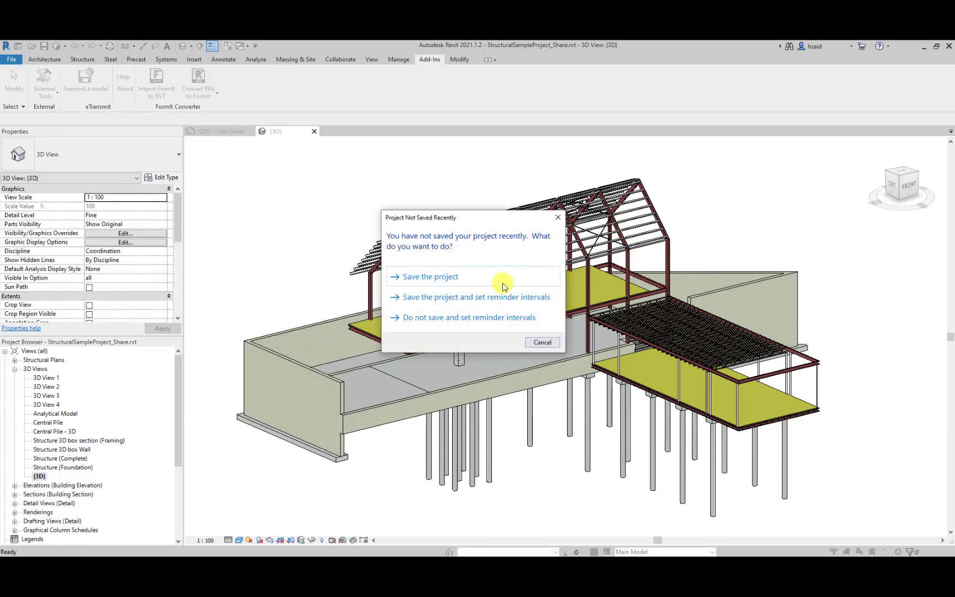
click(453, 279)
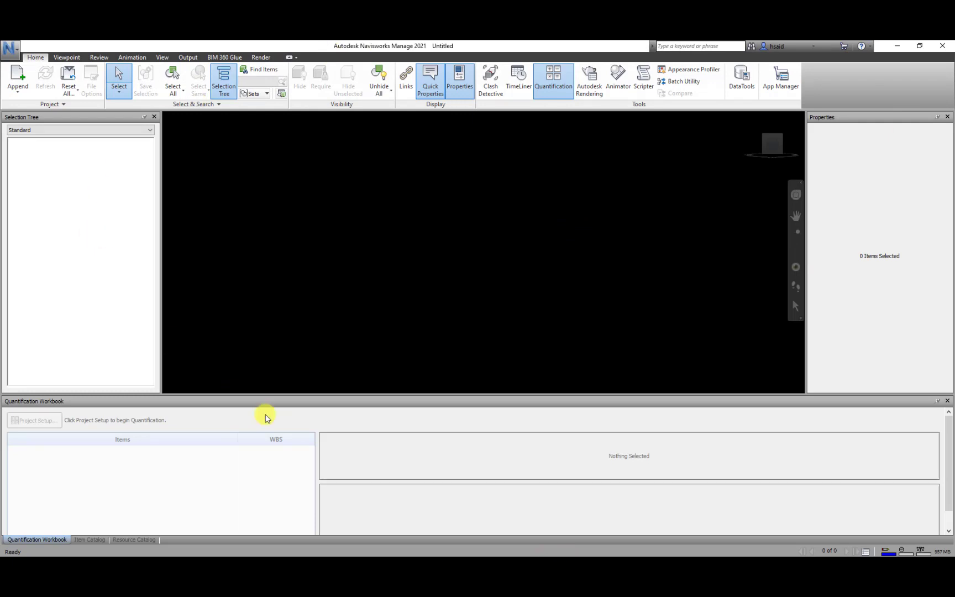
- In Navisworks Manage, append StructuralSampleProject.nwc from the LE6 folder to the empty scene
click(18, 75)
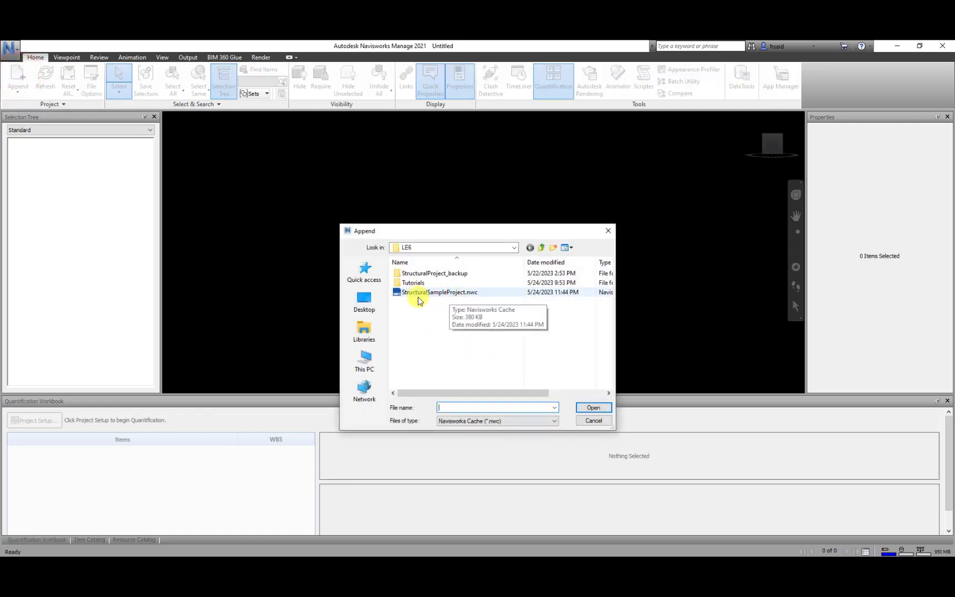
double_click(462, 293)
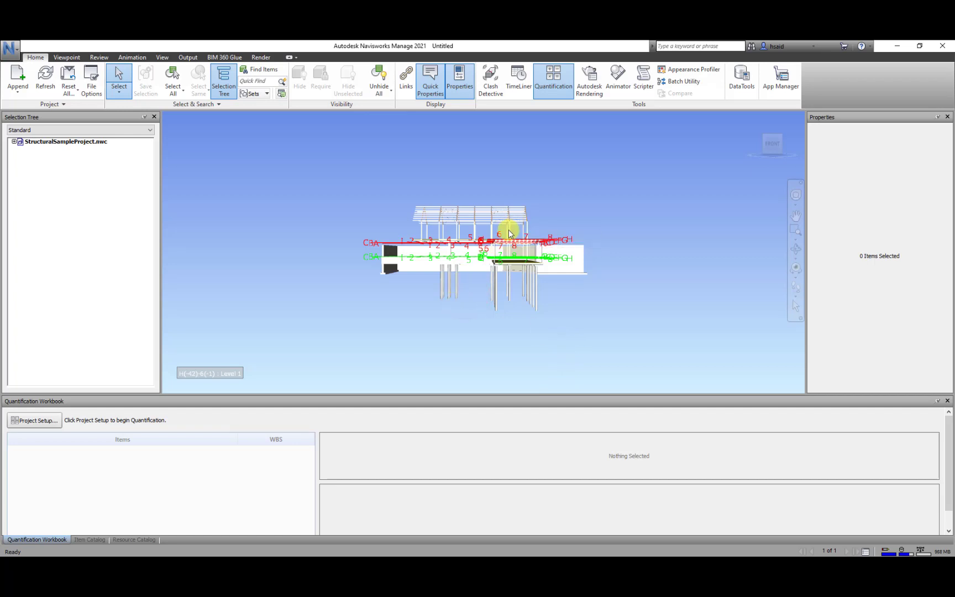
- Examine the appended structural model from several angles and distances, ending on an elevated front corner view
drag(507, 221, 551, 278)
click(684, 326)
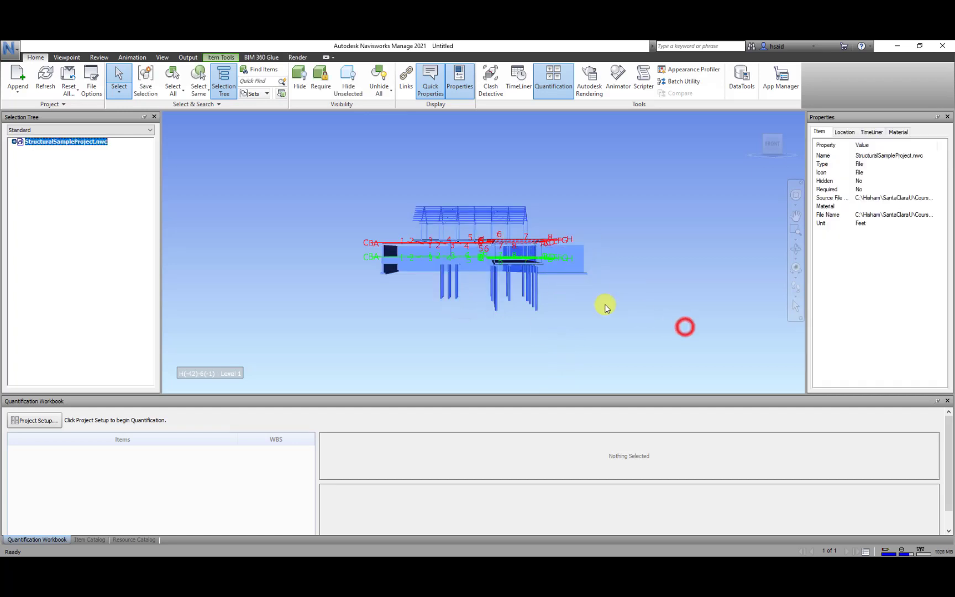
shift+middle_drag(557, 313, 682, 307)
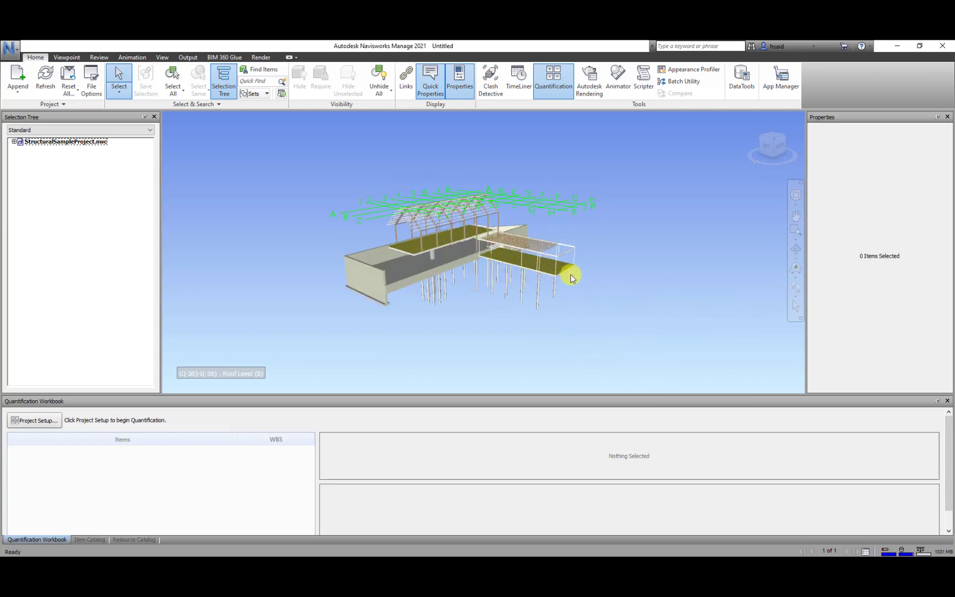
shift+middle_drag(530, 236, 473, 239)
scroll(471, 237, down, 3)
scroll(470, 238, up, 4)
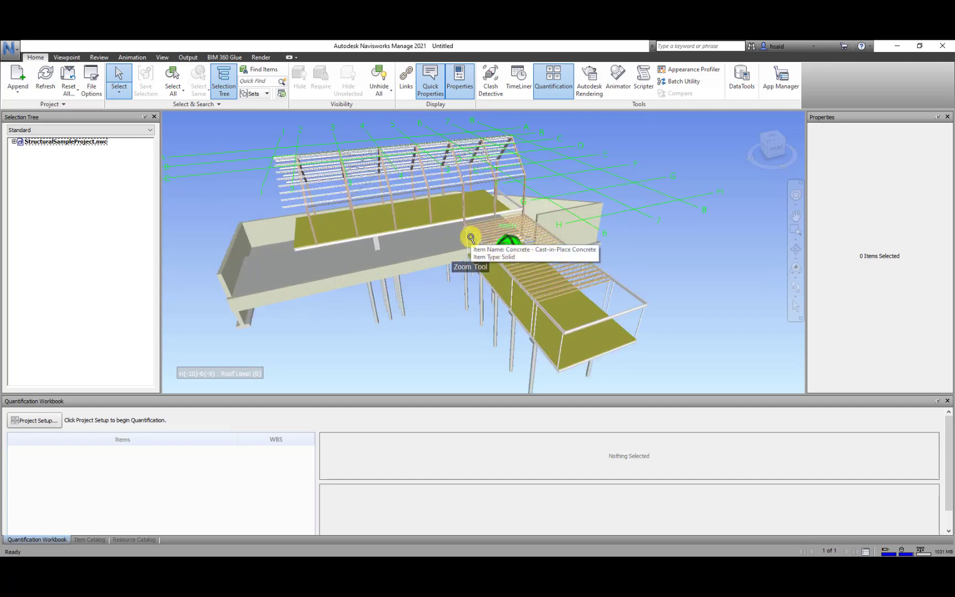
scroll(469, 238, down, 3)
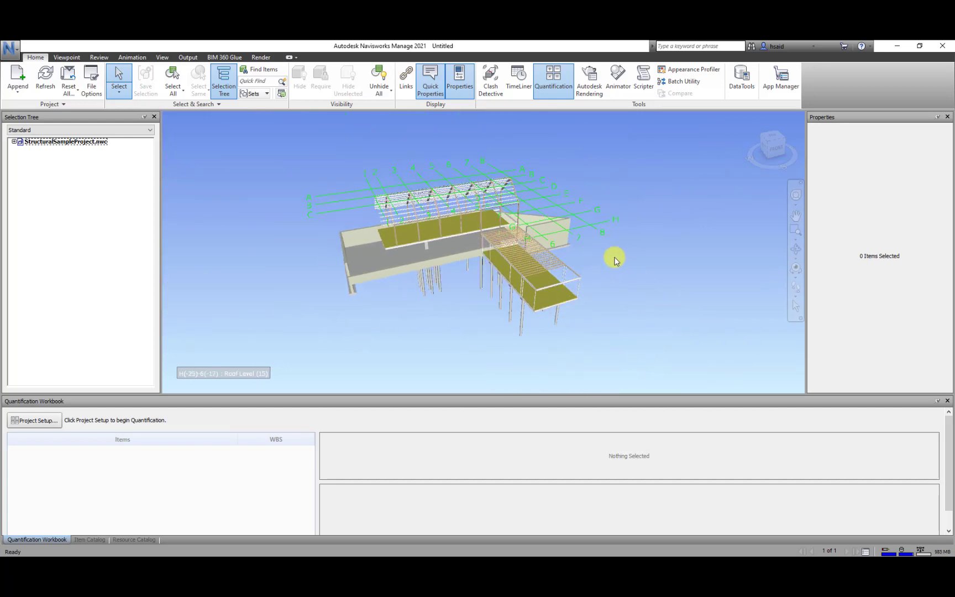
shift+middle_drag(616, 264, 705, 270)
scroll(452, 250, up, 3)
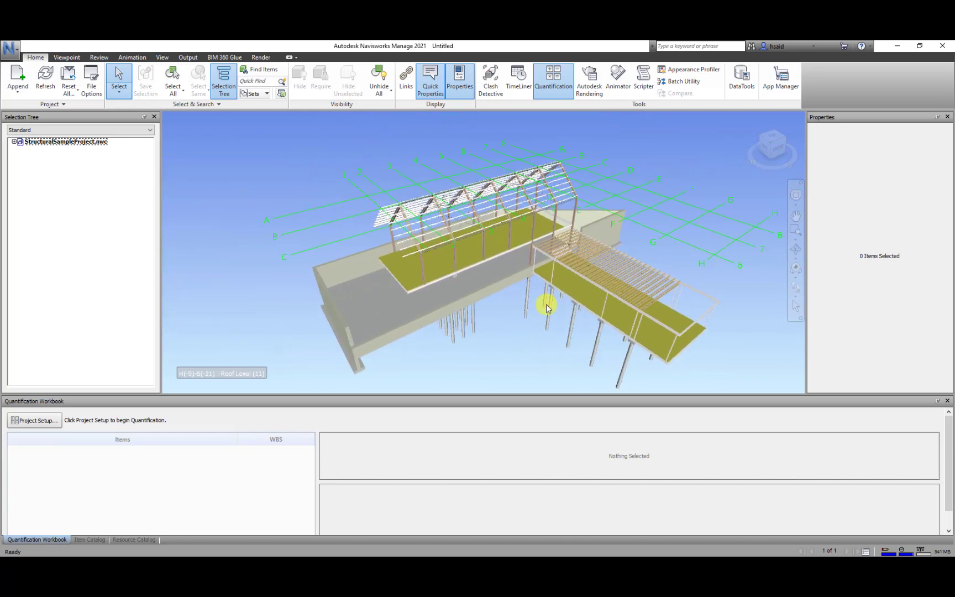
middle_drag(560, 256, 545, 239)
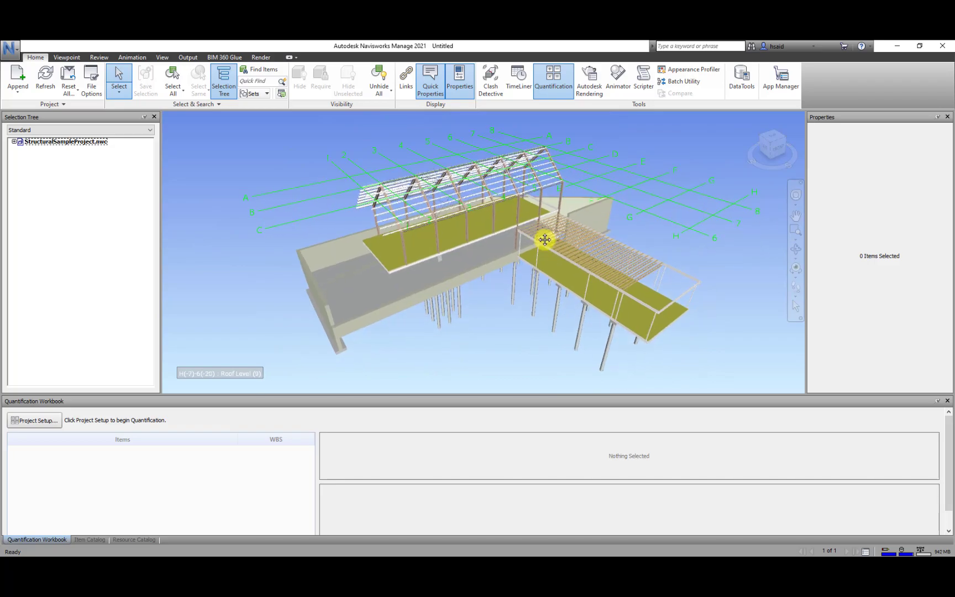
- Switch to Revit to compare its 3D view with the appended model, and return to Navisworks Manage
key(alt+Tab)
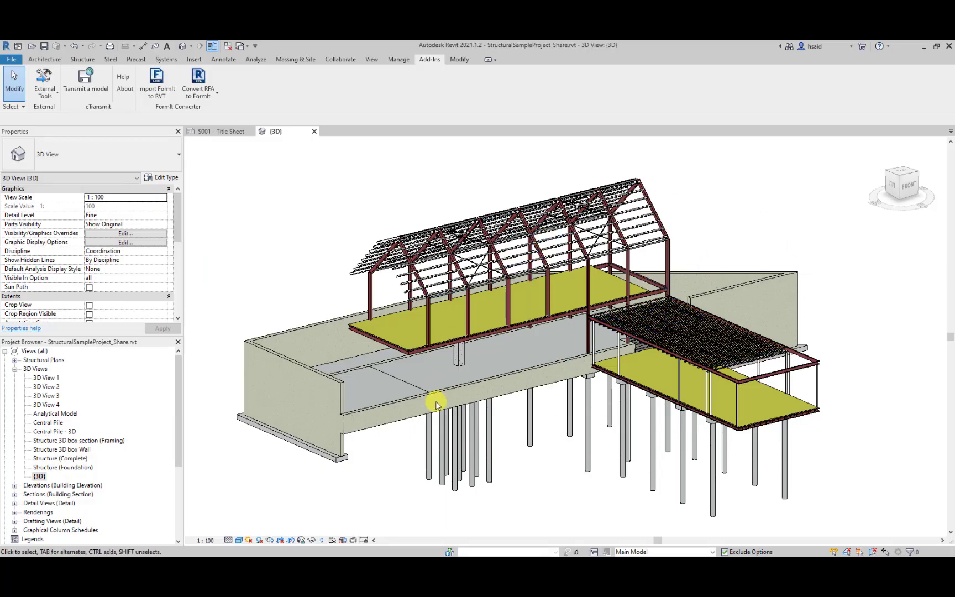
key(alt+Tab)
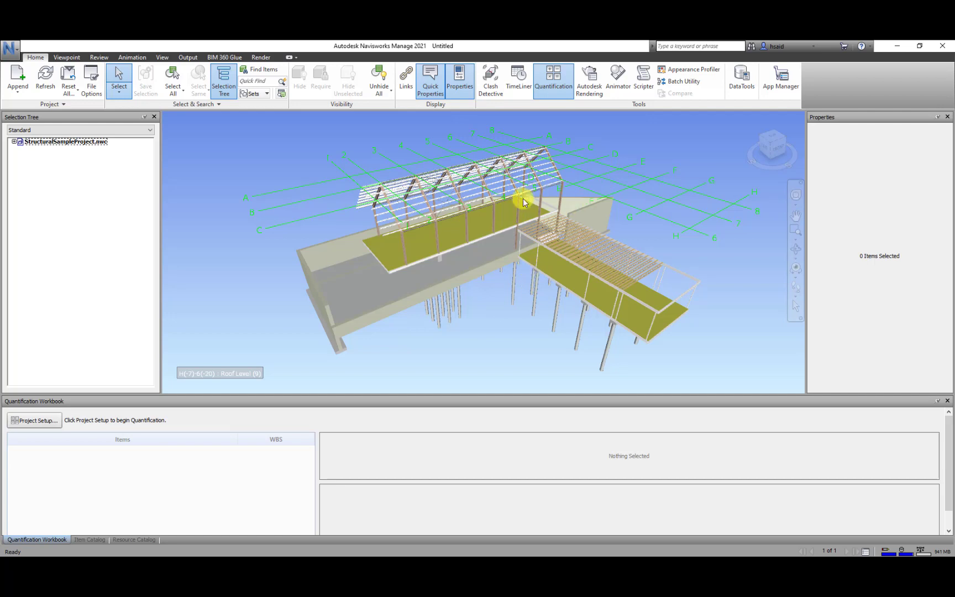
mouse_move(523, 201)
mouse_move(513, 199)
mouse_move(455, 203)
mouse_move(481, 209)
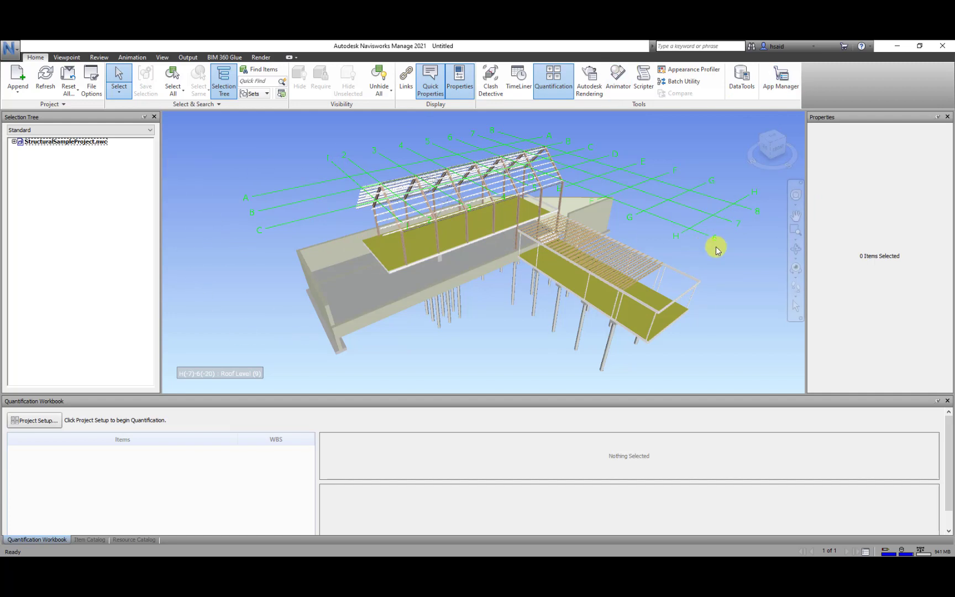
- Close the Quantification Workbook and expand StructuralSampleProject.nwc into its levels in the Standard selection tree
click(948, 401)
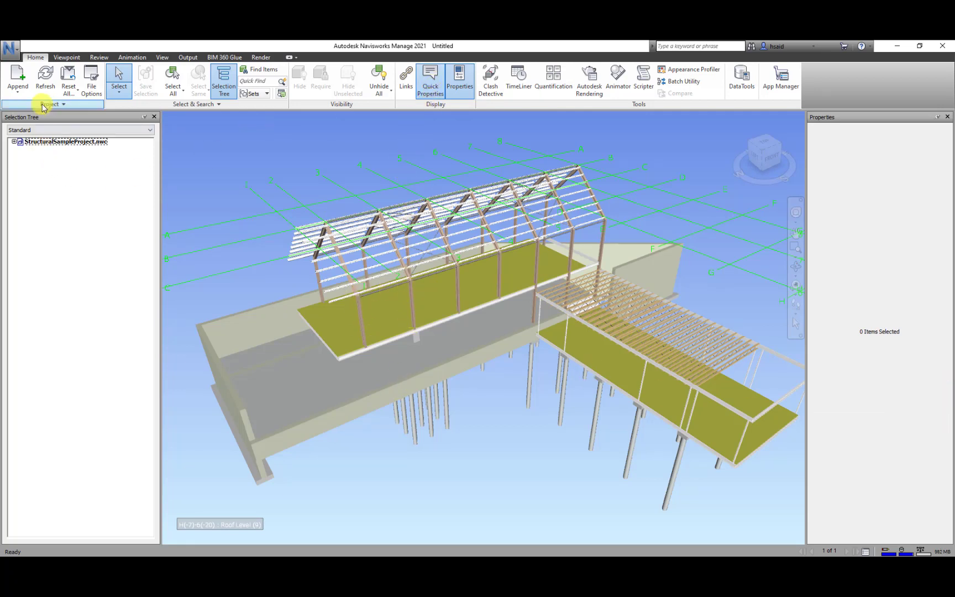
click(66, 130)
click(64, 138)
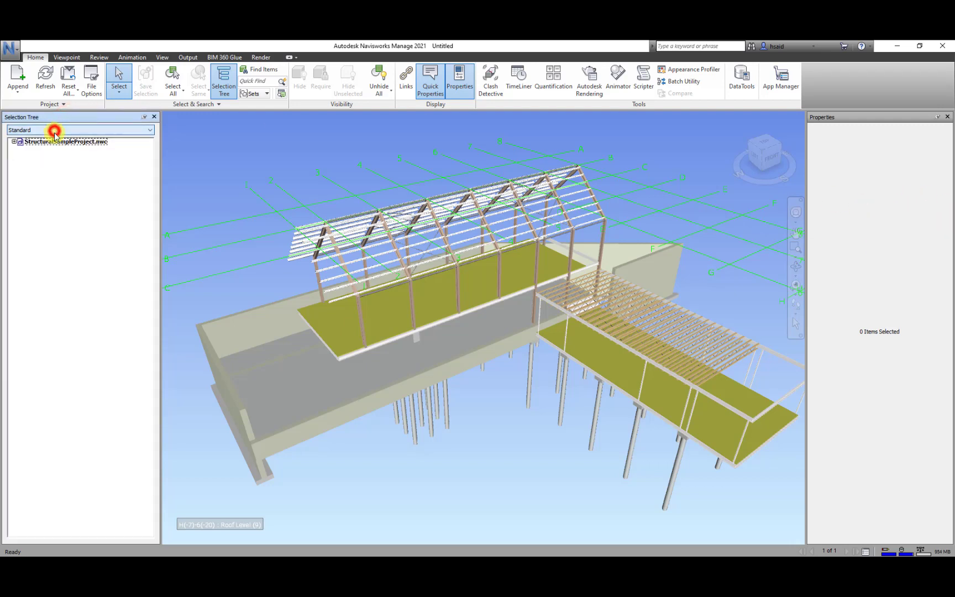
click(14, 141)
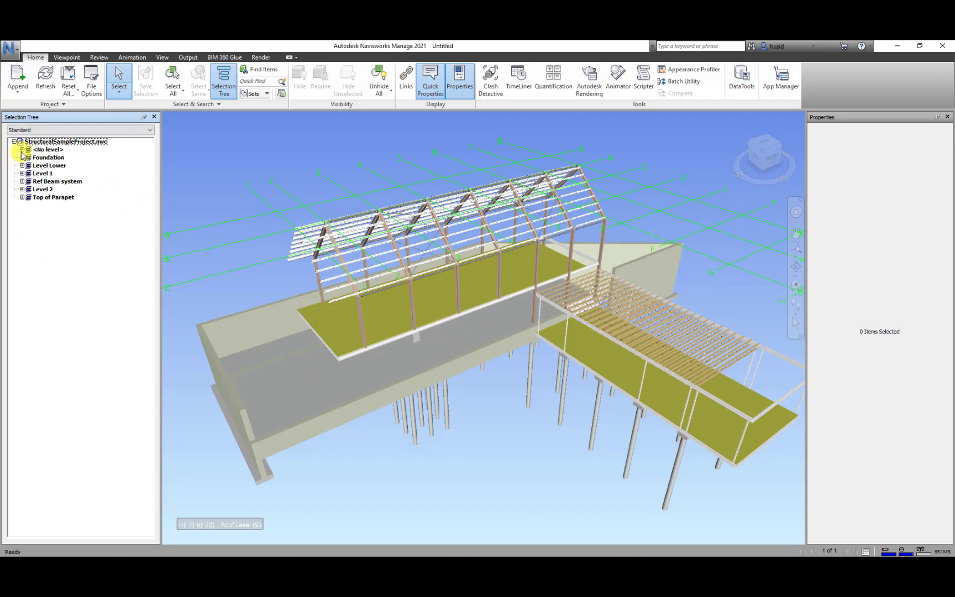
- Inspect the Level 1 and Foundation categories in the selection tree, highlighting Foundation and its Structural Columns in the model
click(22, 174)
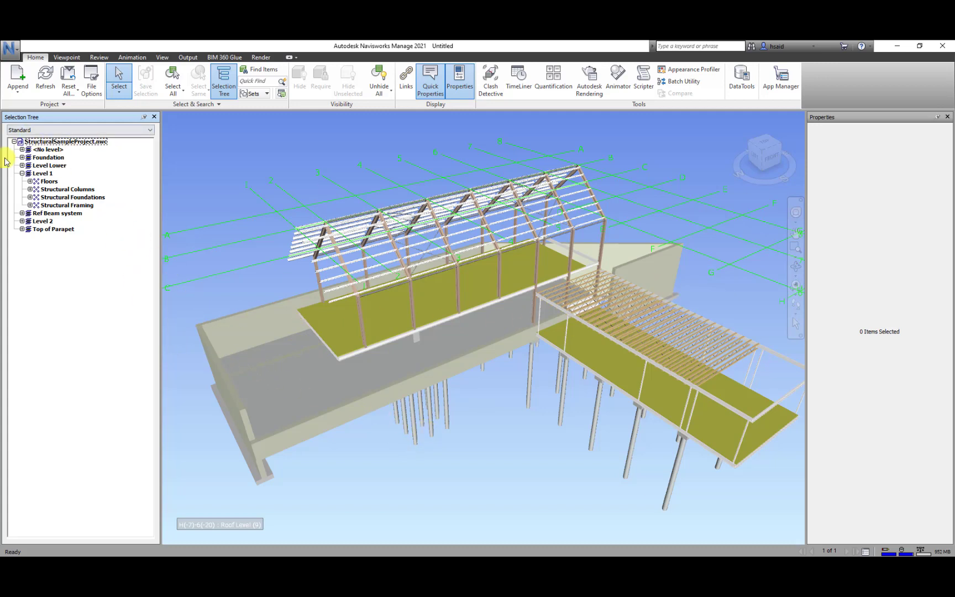
click(22, 173)
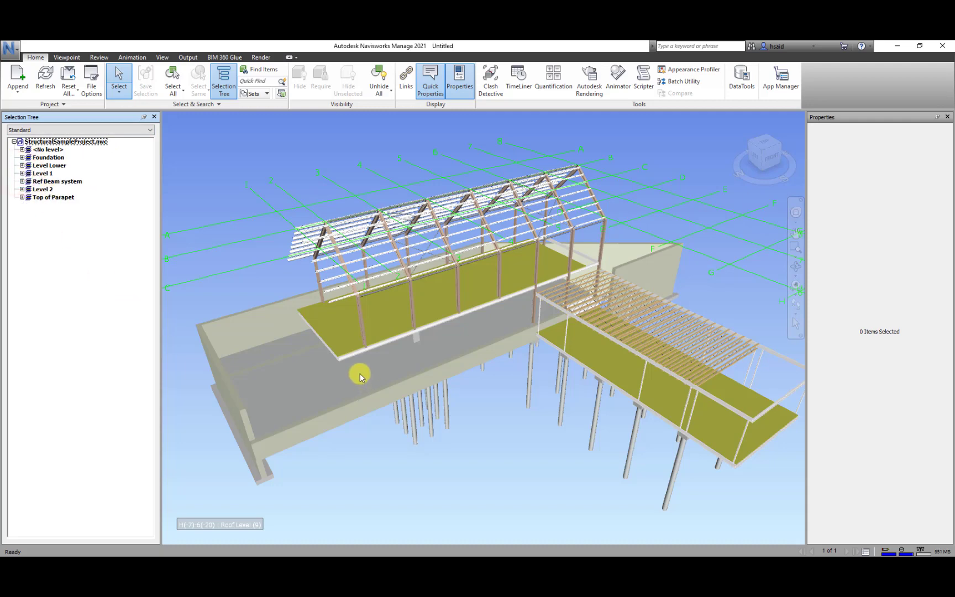
click(48, 158)
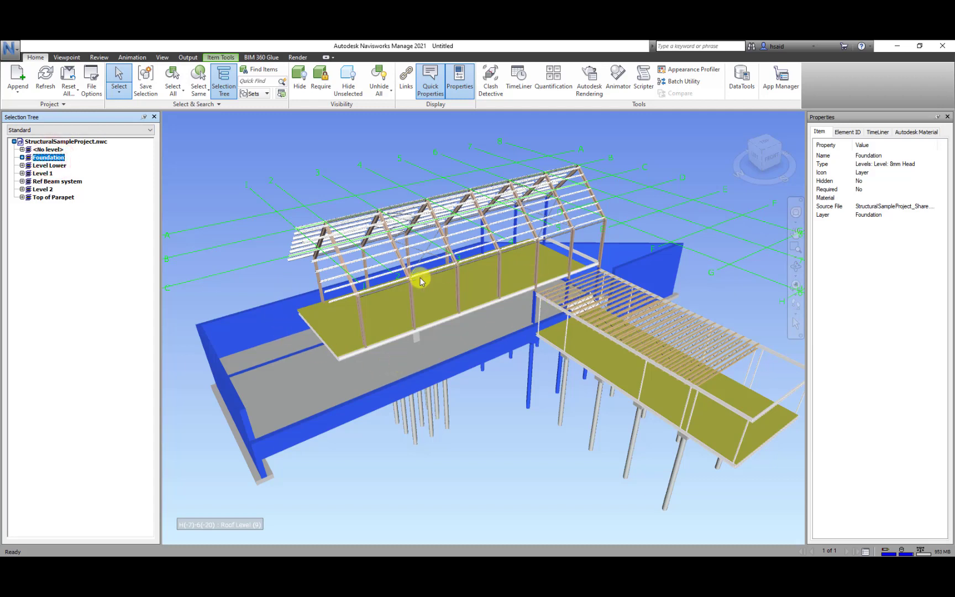
click(21, 158)
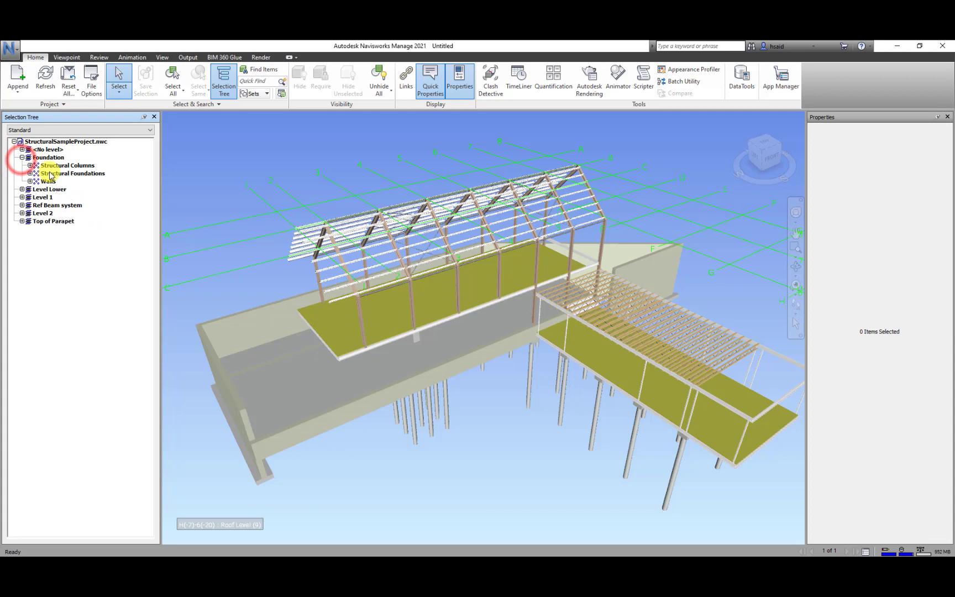
click(91, 165)
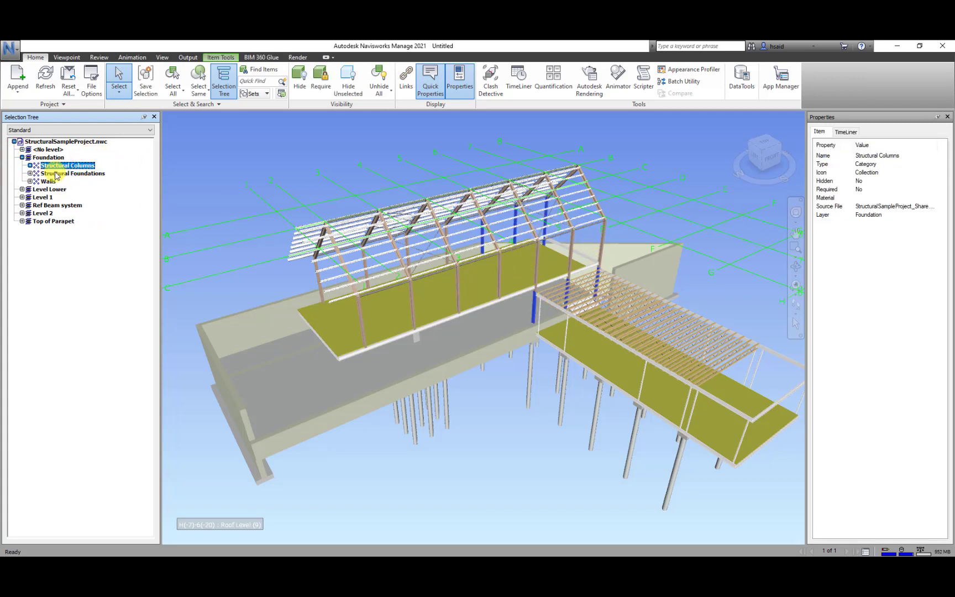
click(22, 159)
click(93, 254)
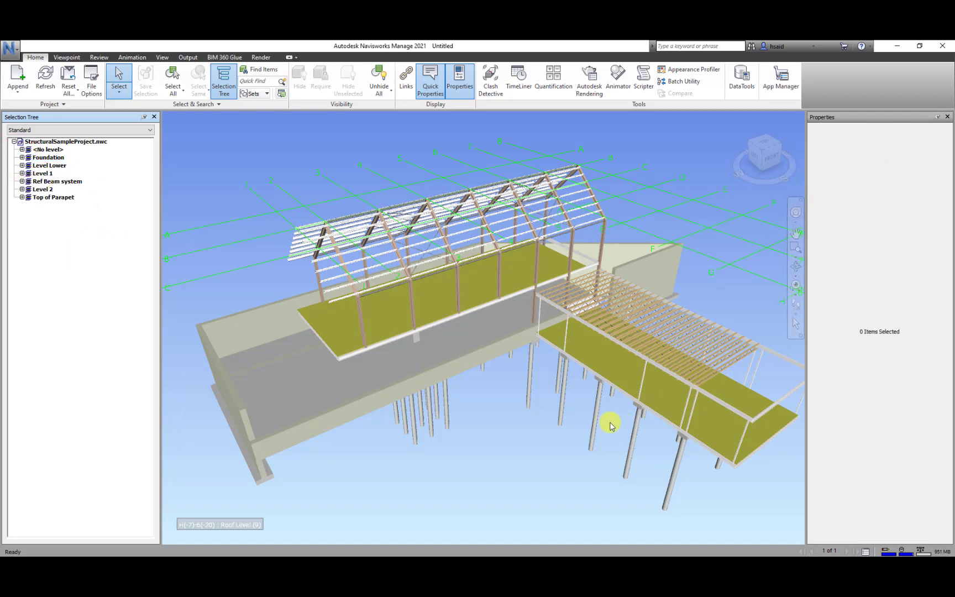
- Select a steel column along the upper floor's front edge and examine its Revit Material properties in a widened properties area
click(459, 280)
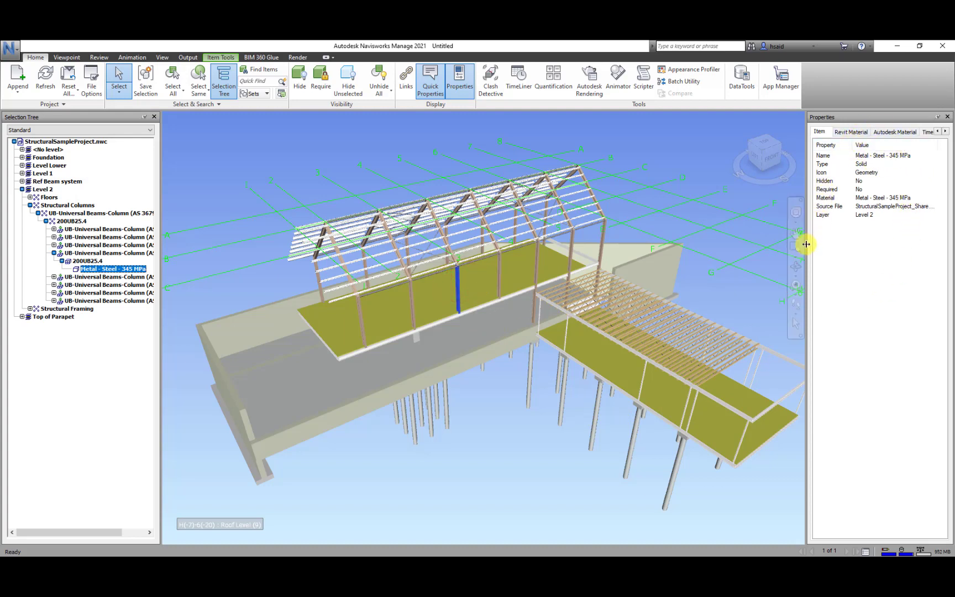
drag(805, 244, 736, 250)
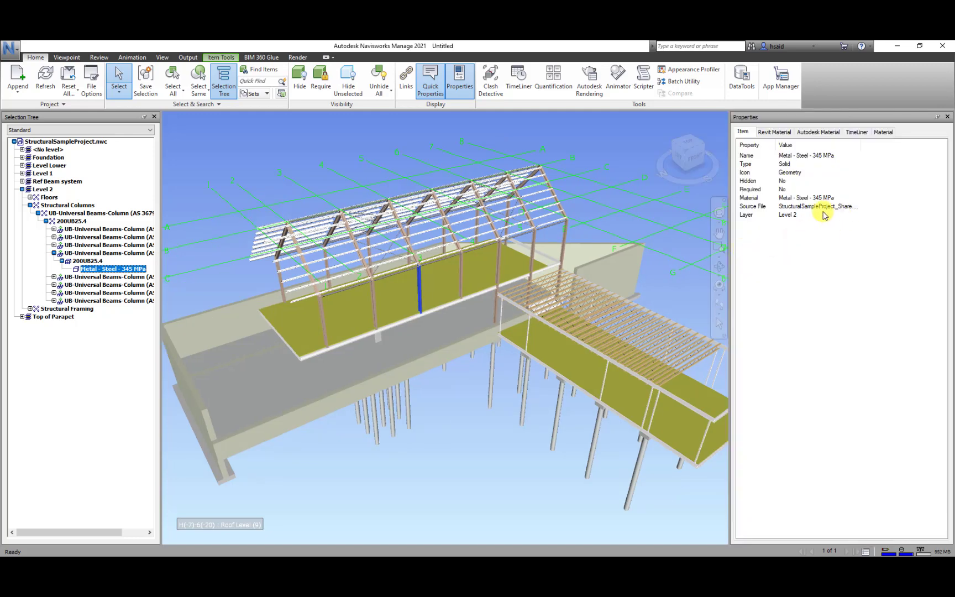
click(776, 133)
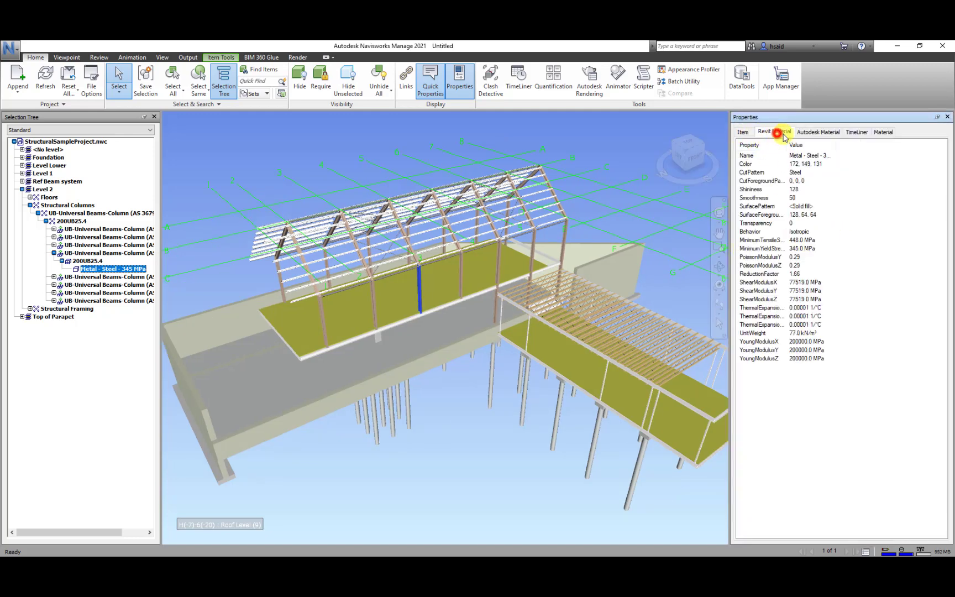
- Review the selected column's Autodesk Material, TimeLiner, Material and Item properties, and narrow the properties area to enlarge the model view
click(818, 132)
click(857, 133)
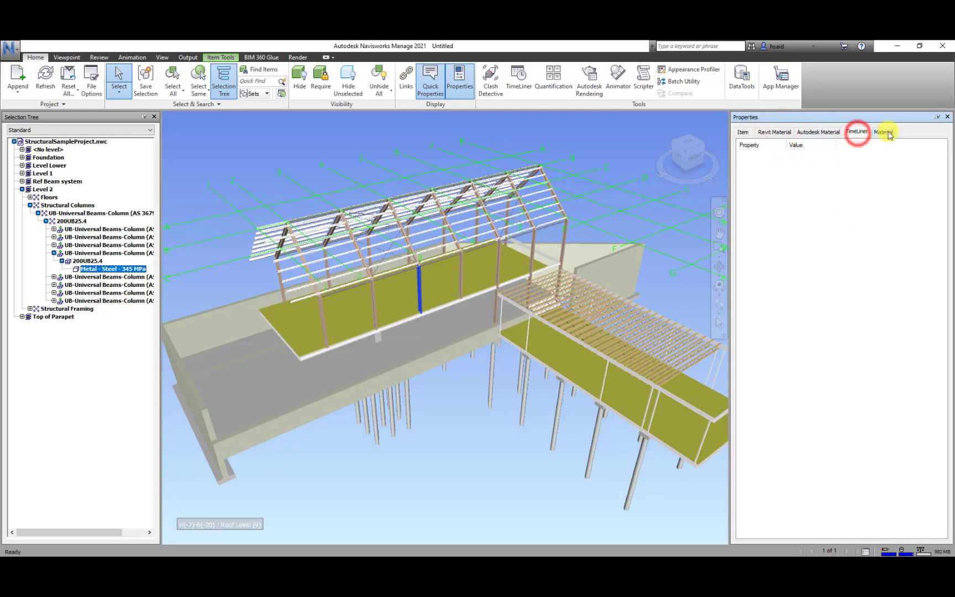
click(883, 133)
click(747, 133)
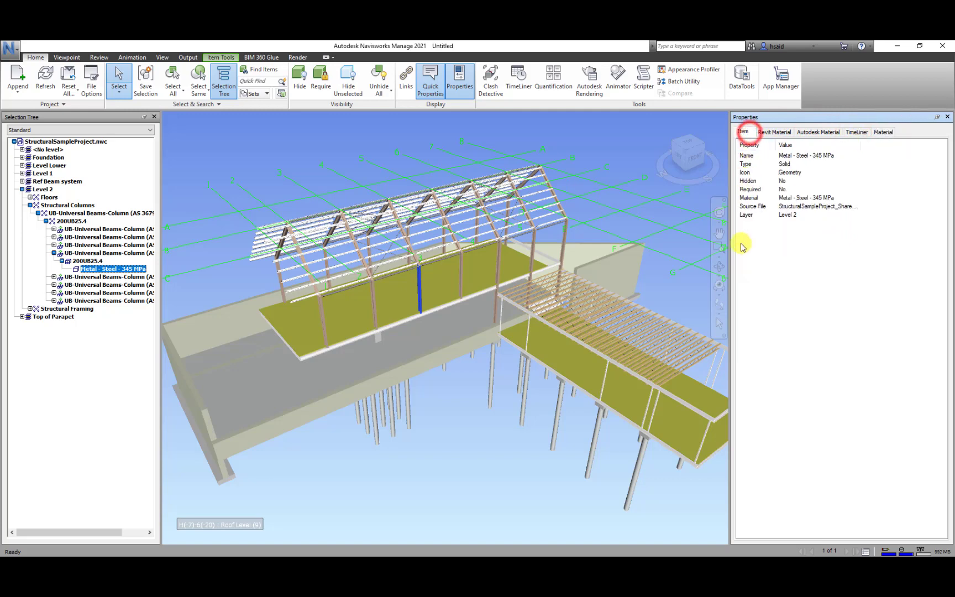
drag(729, 266, 838, 266)
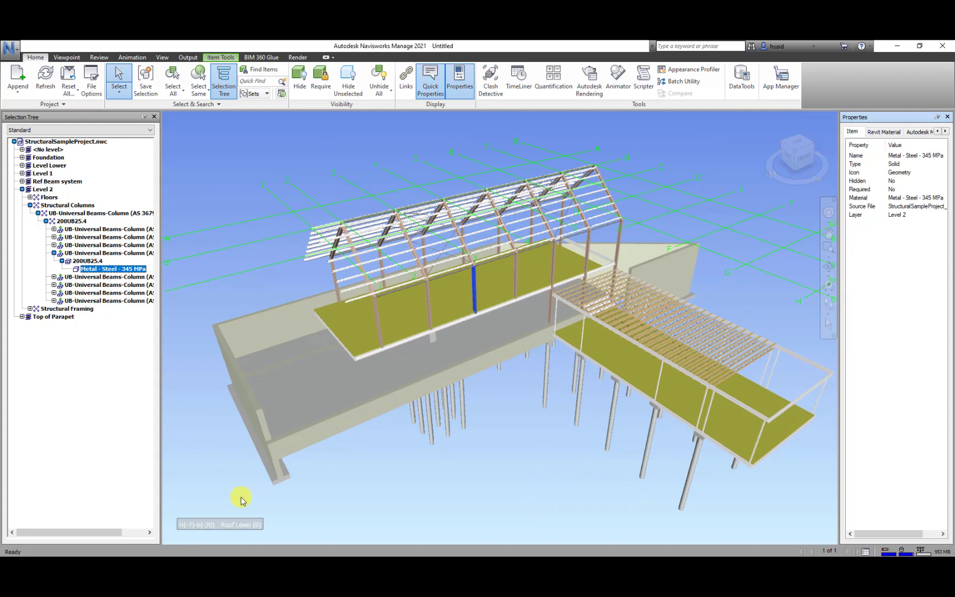
- Reselect the steel column on the upper floor's front edge and cycle its selection from the solid through the whole file to Level 2
mouse_move(721, 406)
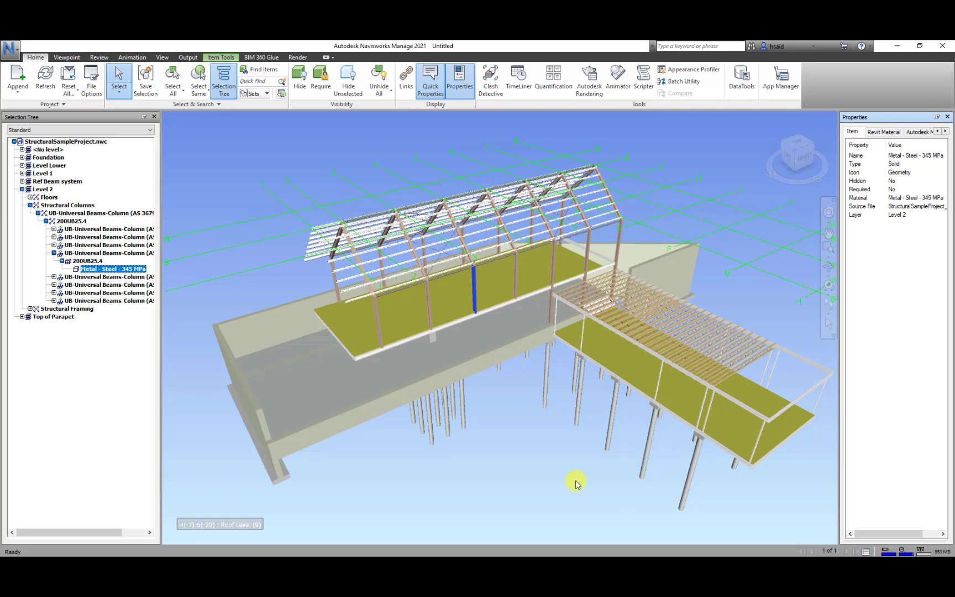
click(517, 434)
click(473, 282)
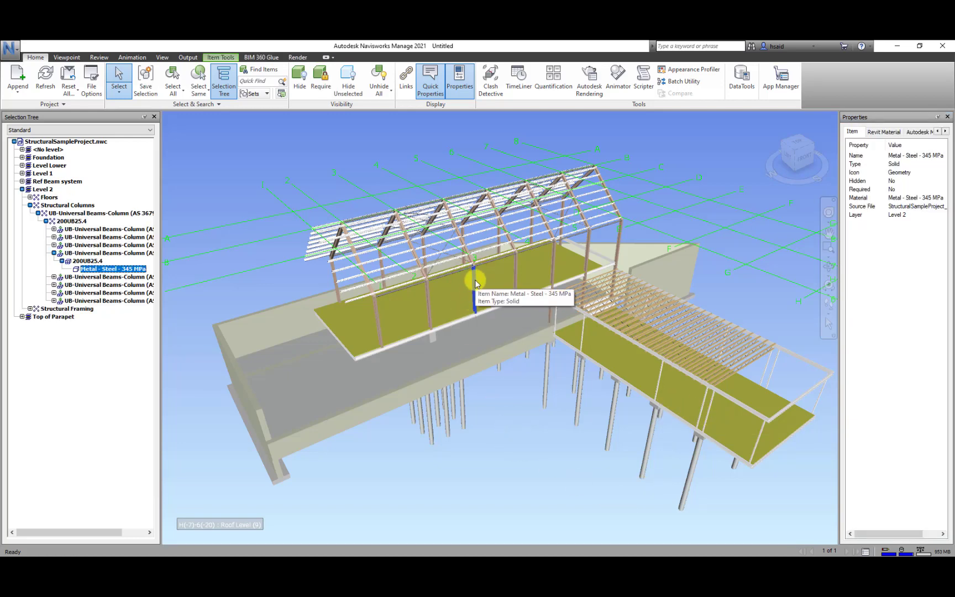
click(475, 283)
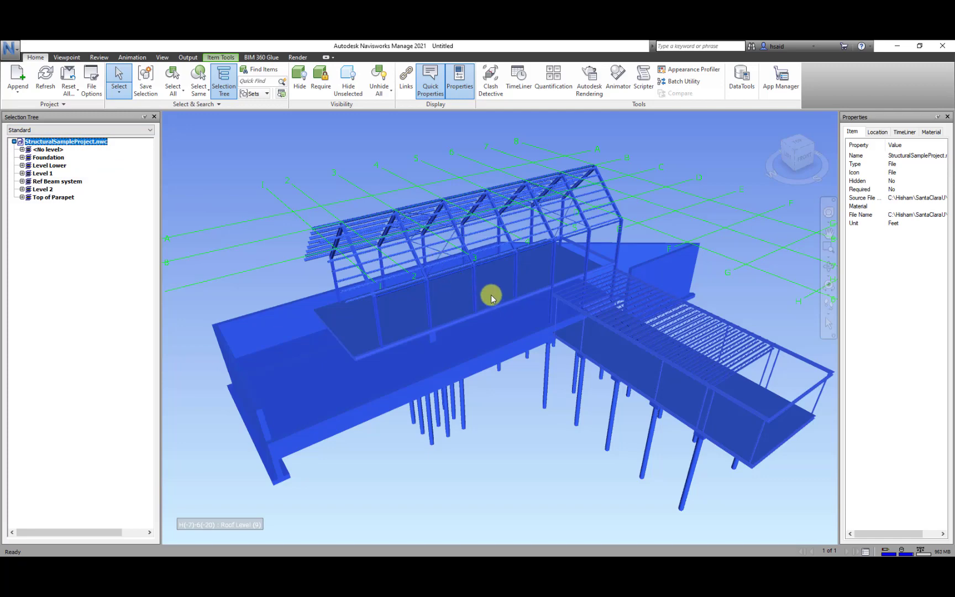
mouse_move(470, 281)
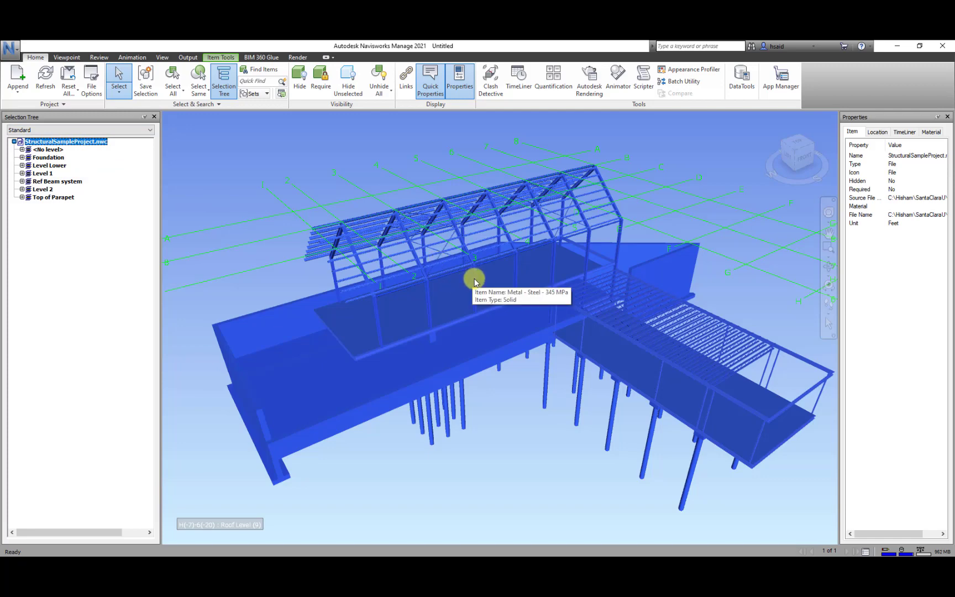
click(474, 282)
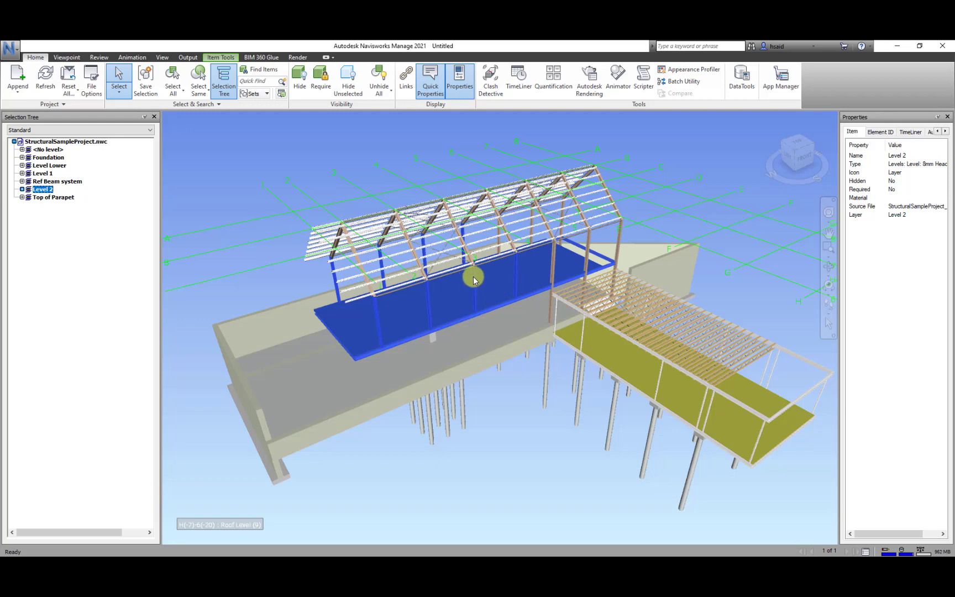
- Narrow the selection from Level 2 through its Structural Columns category and UB-Universal Beams-Column family to the individual front column
scroll(474, 282, up, 3)
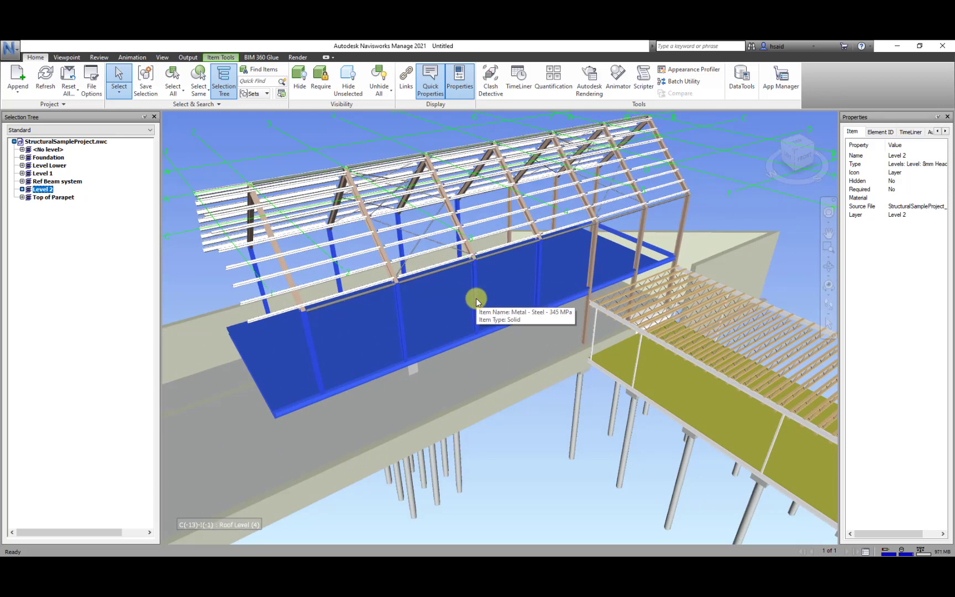
click(476, 298)
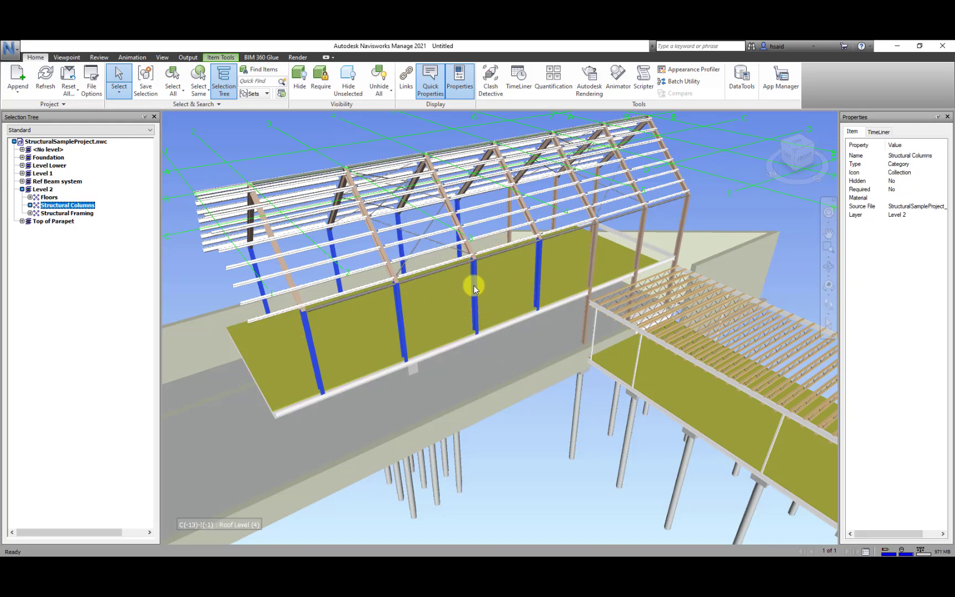
mouse_move(426, 269)
click(473, 291)
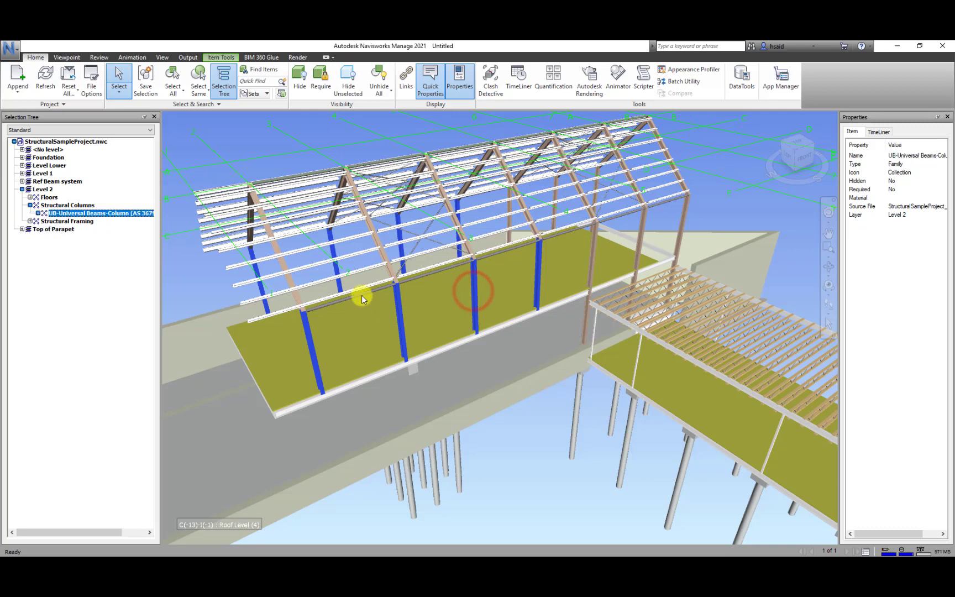
click(475, 285)
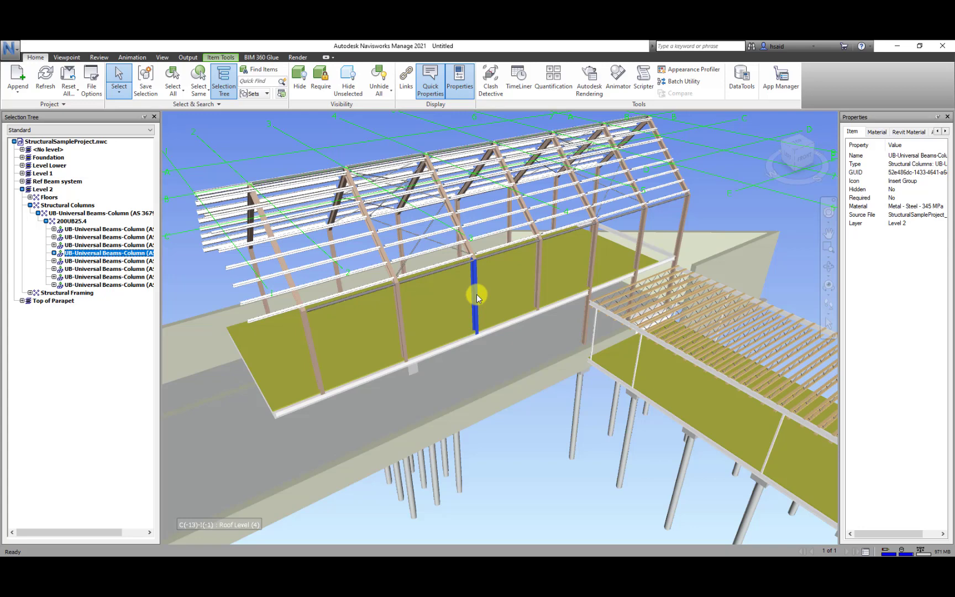
- Cycle the front column's selection through all hierarchy levels again, stopping at its Metal - Steel - 345 MPa solid, and clear the selection
shift+click(477, 294)
shift+click(477, 294)
shift+click(477, 294)
shift+click(477, 296)
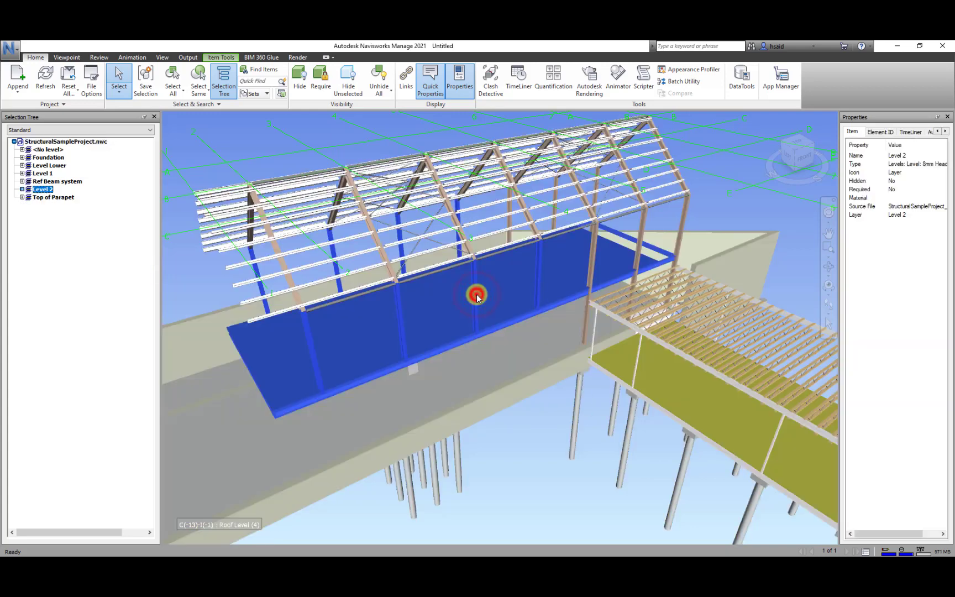
shift+click(477, 296)
shift+click(477, 295)
shift+click(477, 296)
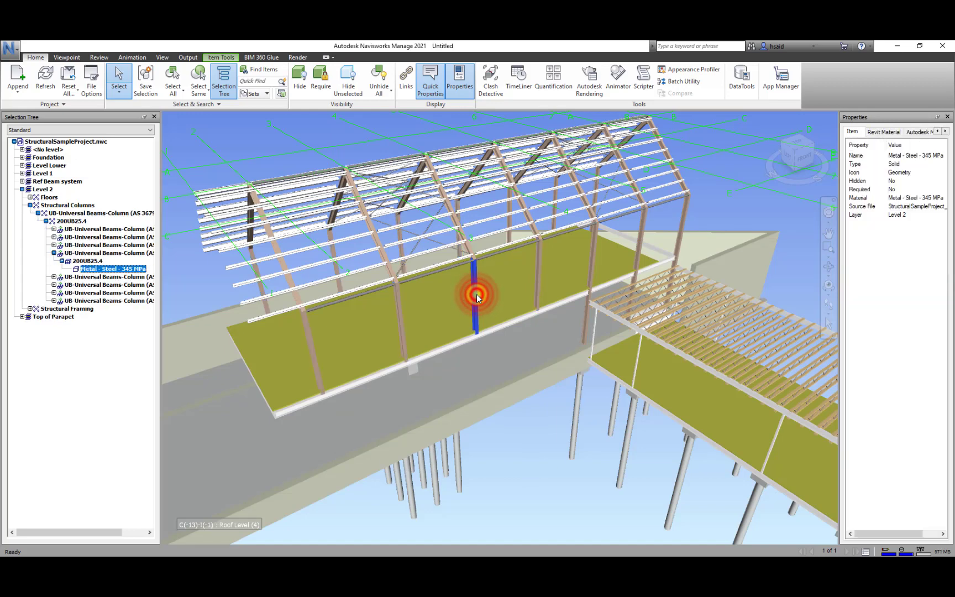
click(539, 456)
scroll(522, 426, down, 4)
scroll(522, 363, down, 4)
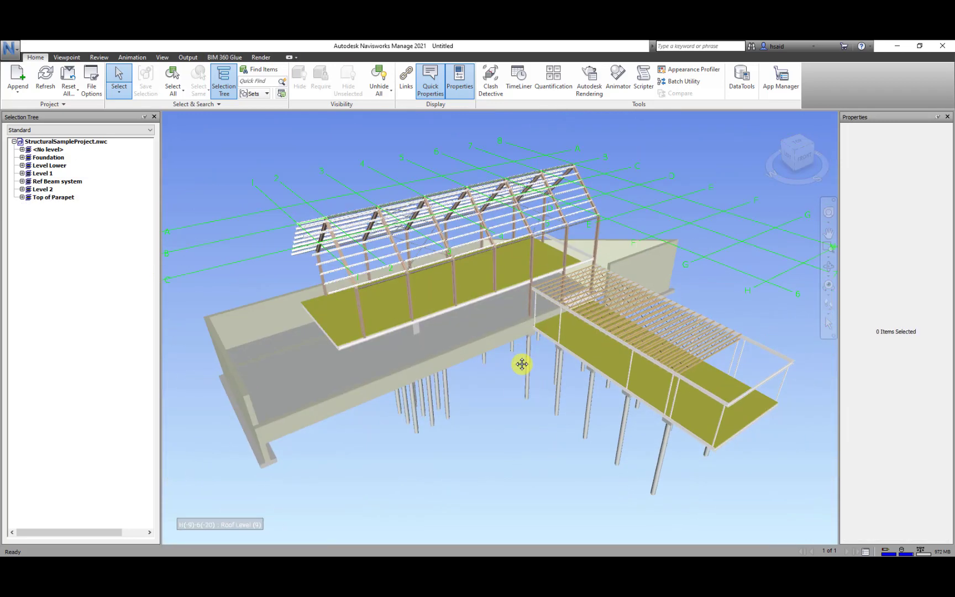
scroll(562, 362, down, 1)
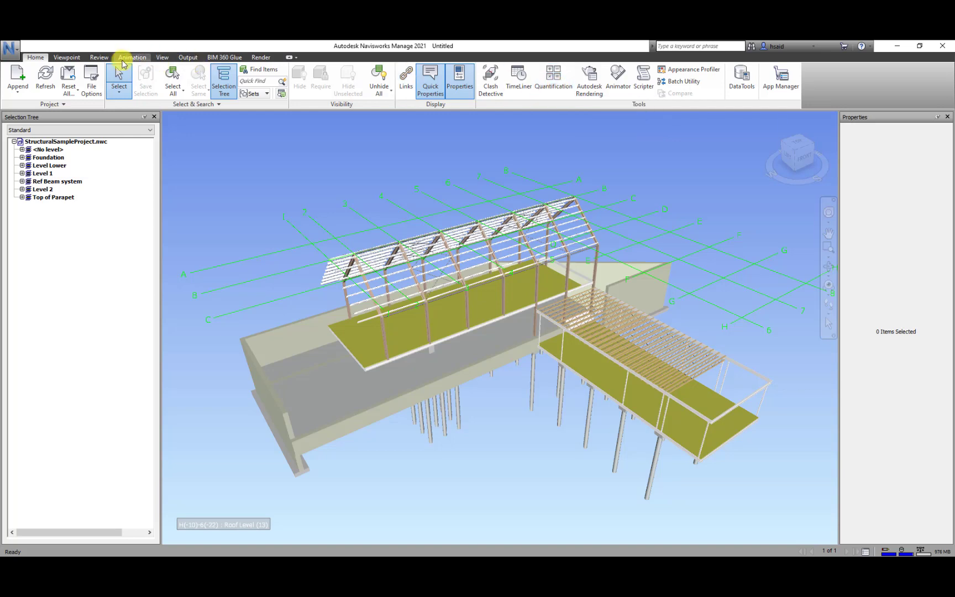
- Review the list of tool windows that can be shown in the workspace
click(160, 57)
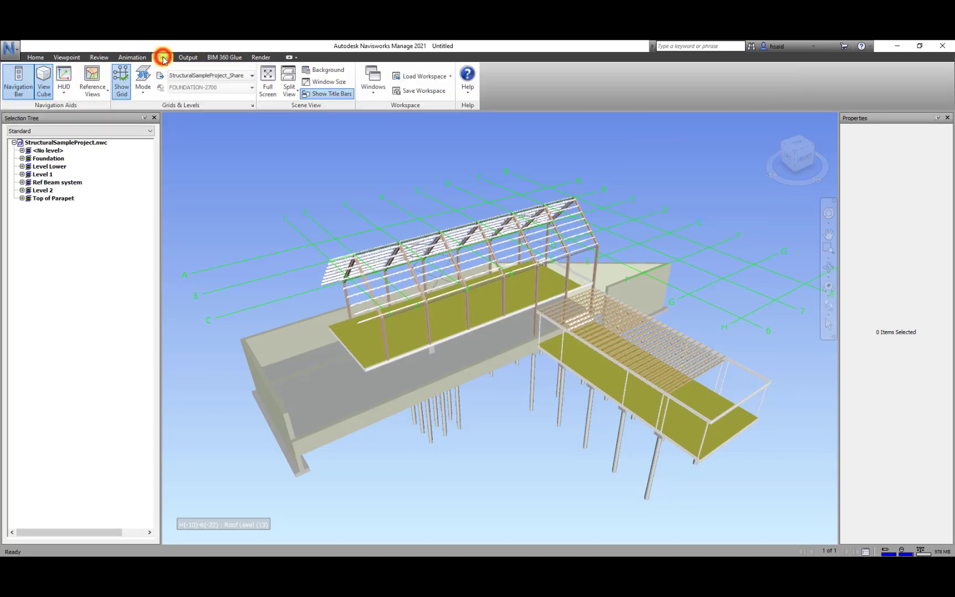
click(374, 95)
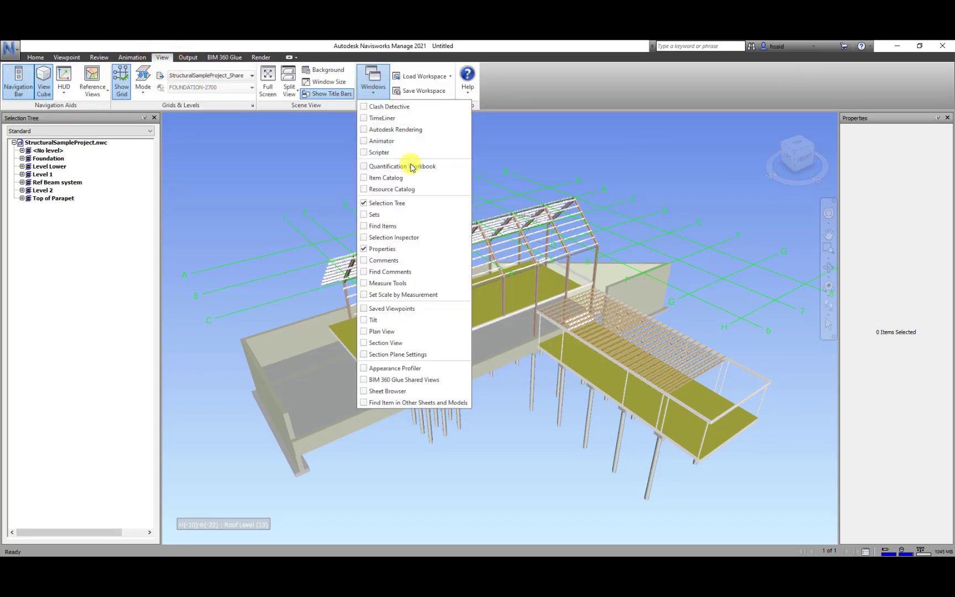
click(37, 57)
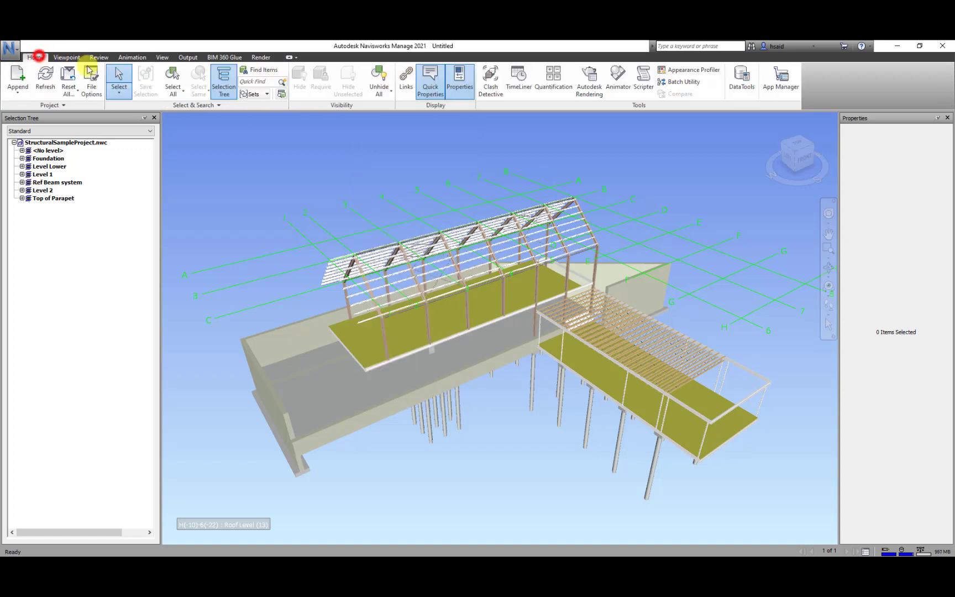
- Open the Quantification Workbook and start its project setup with the Uniformat catalog, postponing the getting-started tutorials
click(553, 83)
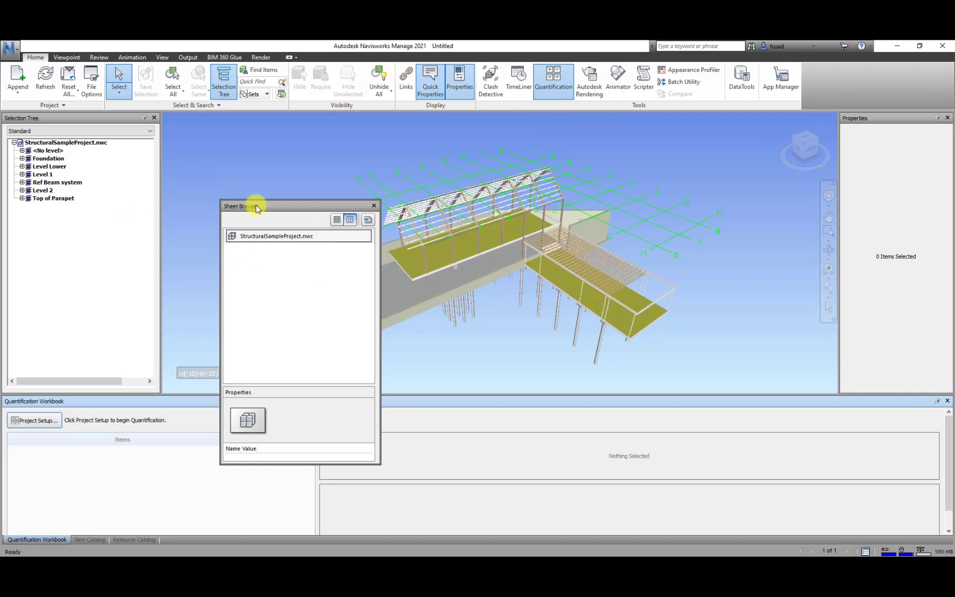
click(374, 205)
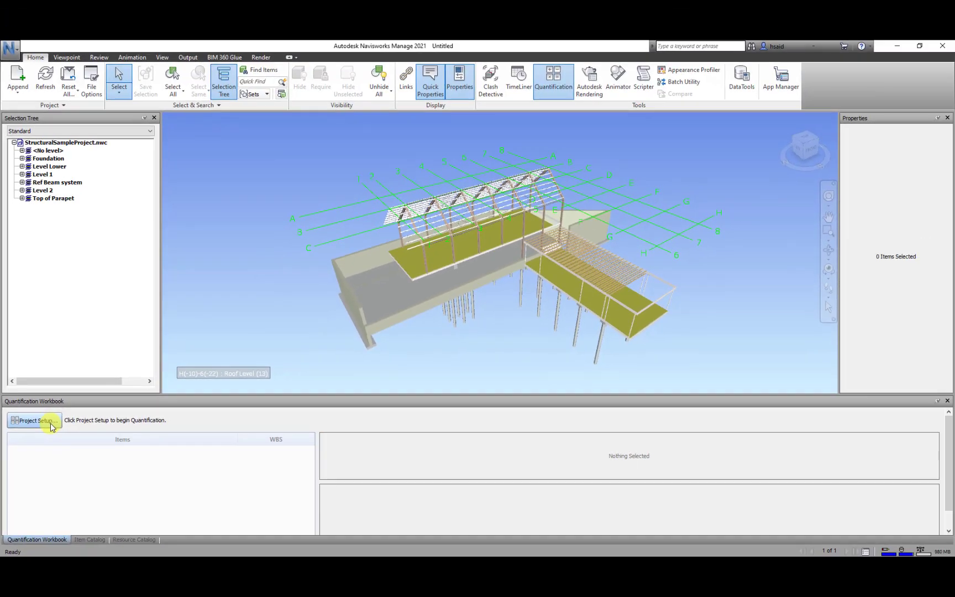
click(50, 421)
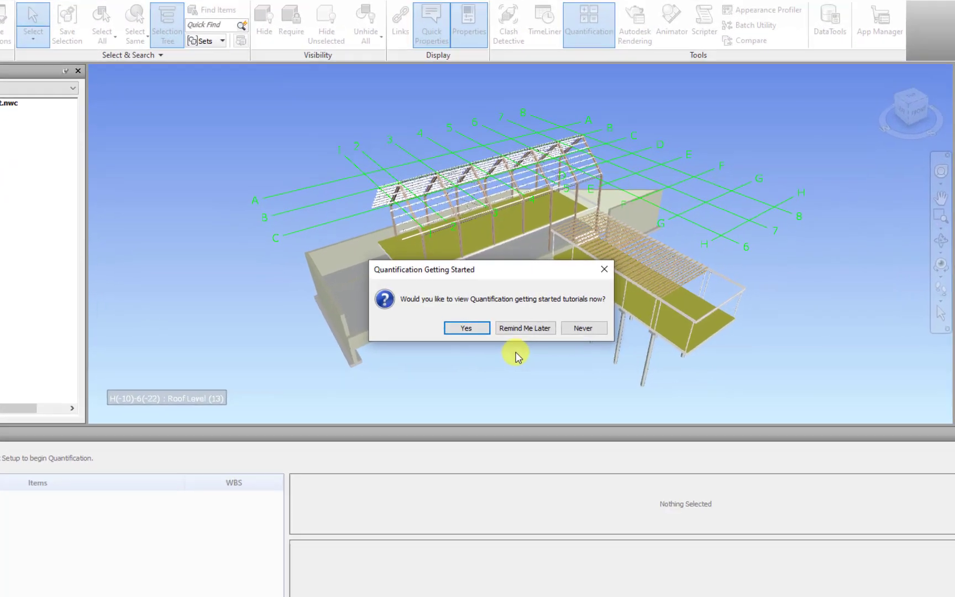
click(518, 331)
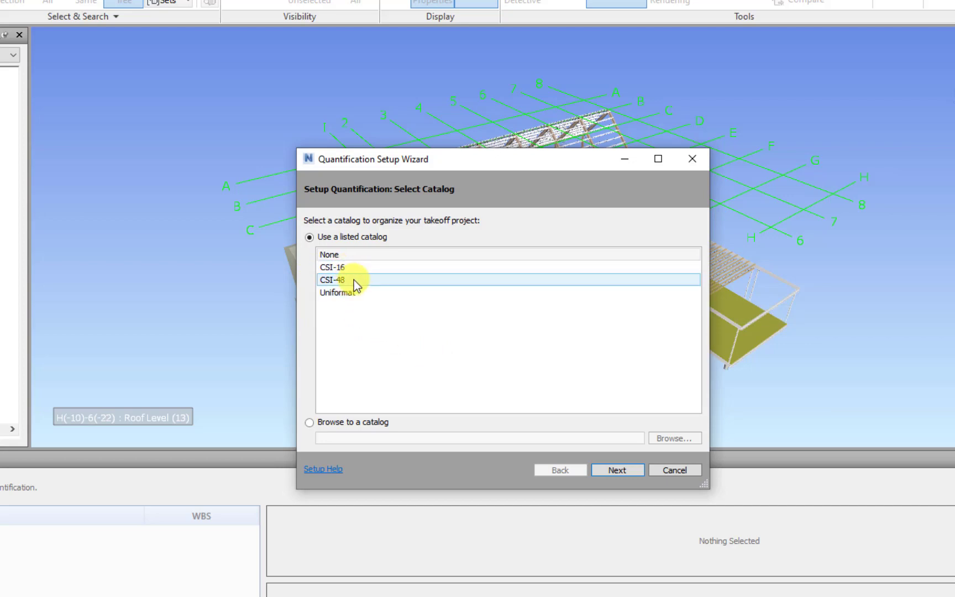
click(356, 292)
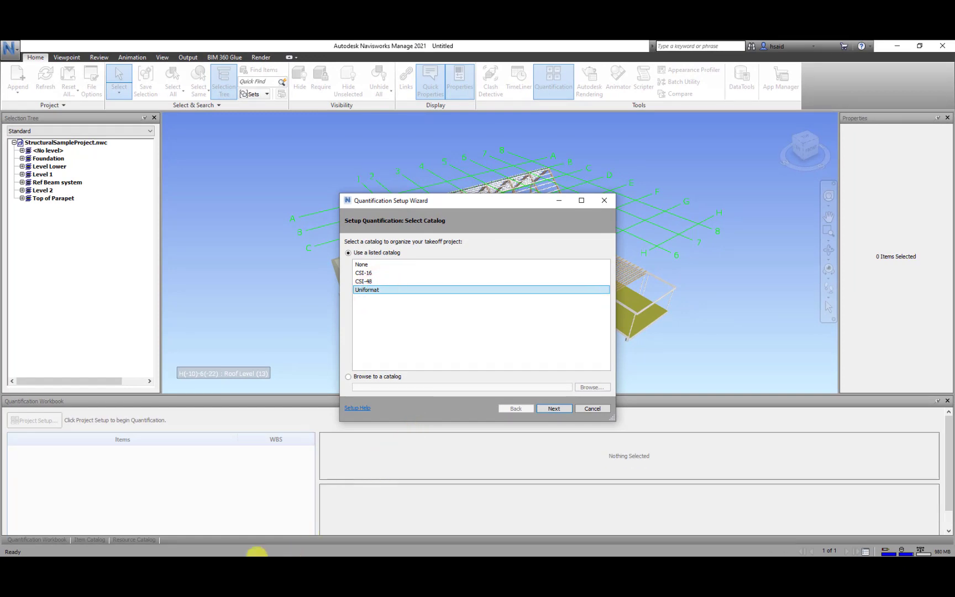
- Switch to the PowerPoint slide show to review the Building Classification Systems slides comparing UniFormat and MasterFormat
click(307, 565)
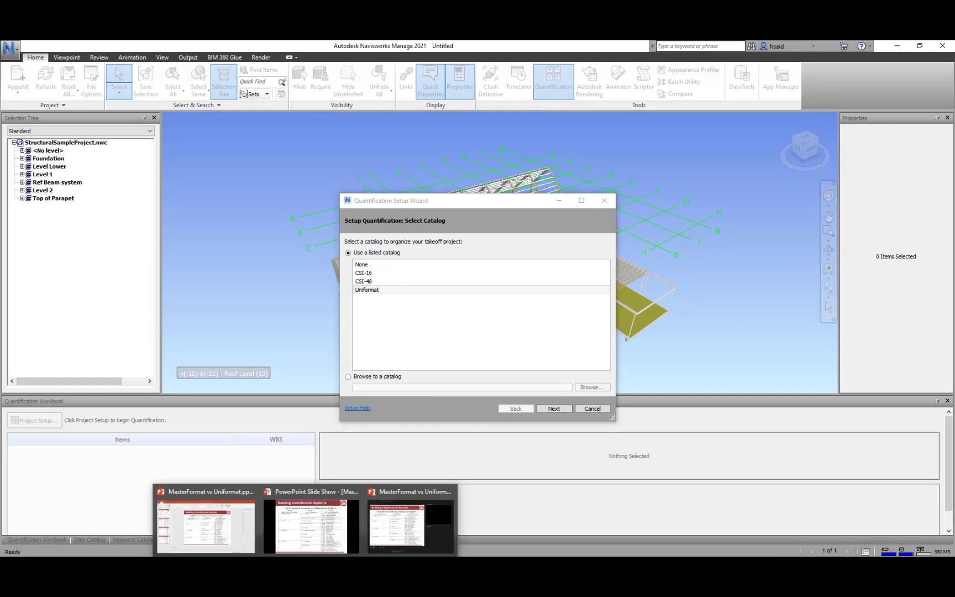
click(320, 541)
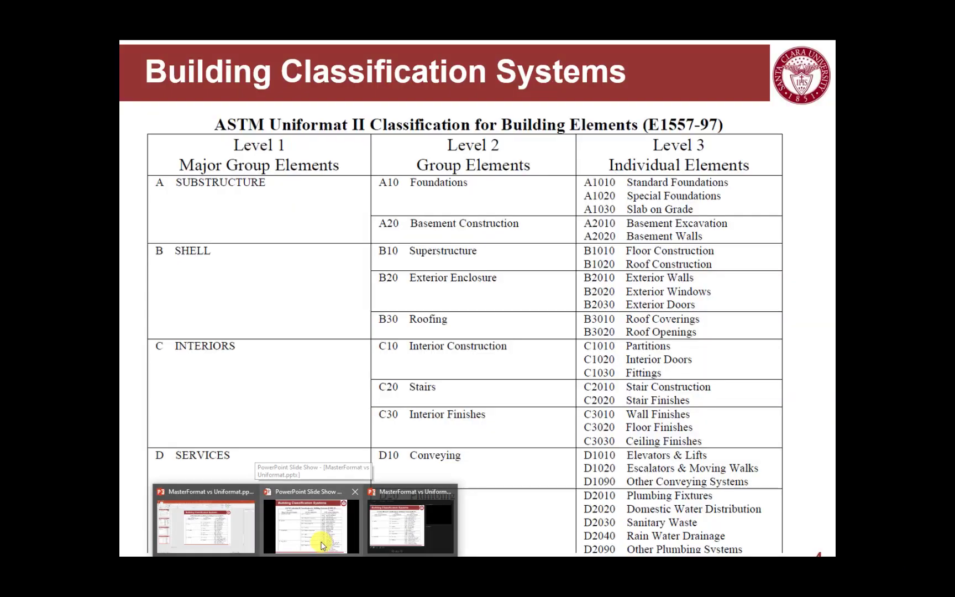
scroll(325, 436, up, 1)
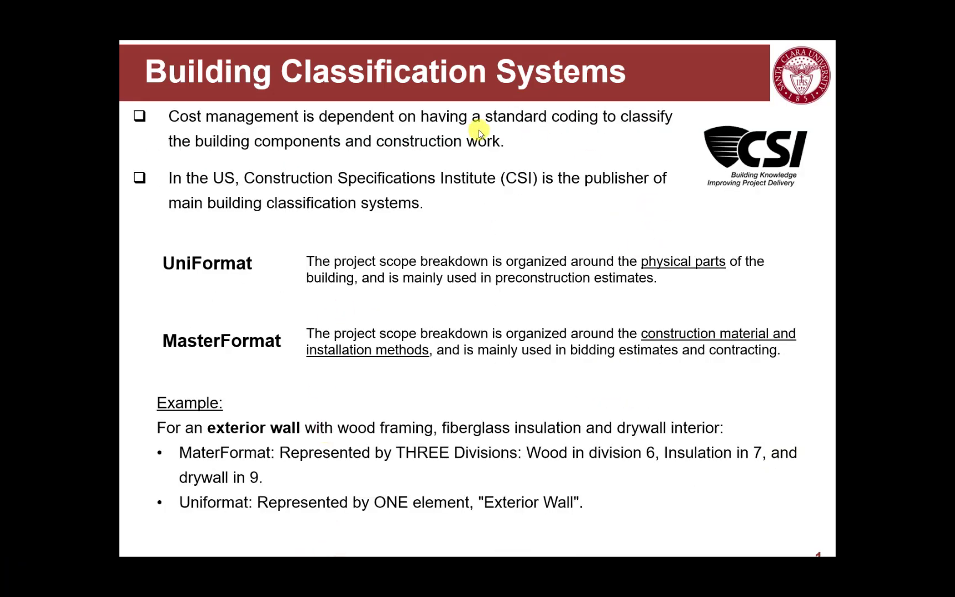
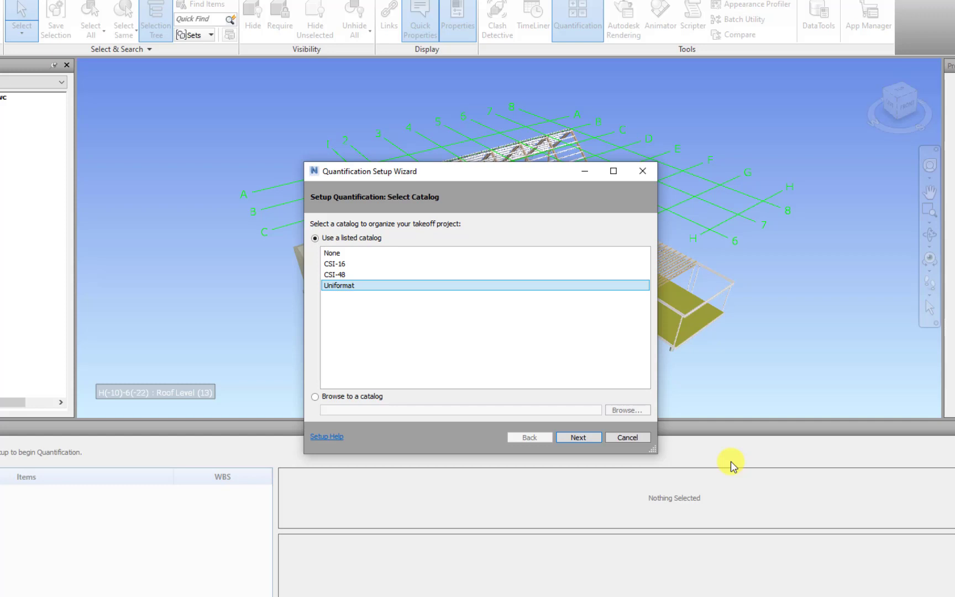
- In Navisworks Manage, complete the Quantification setup with Metric measurement units and all general takeoff properties
click(572, 436)
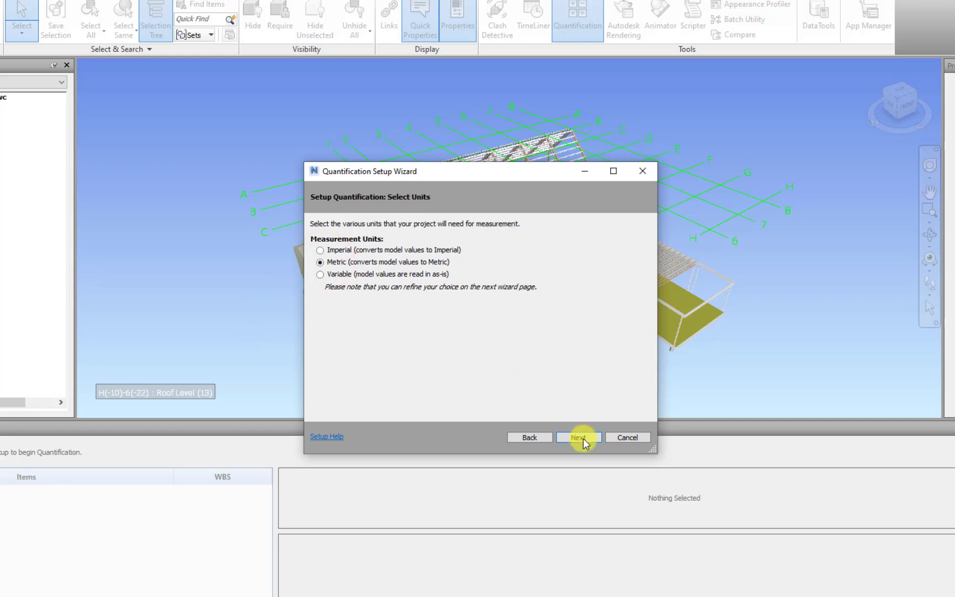
click(589, 439)
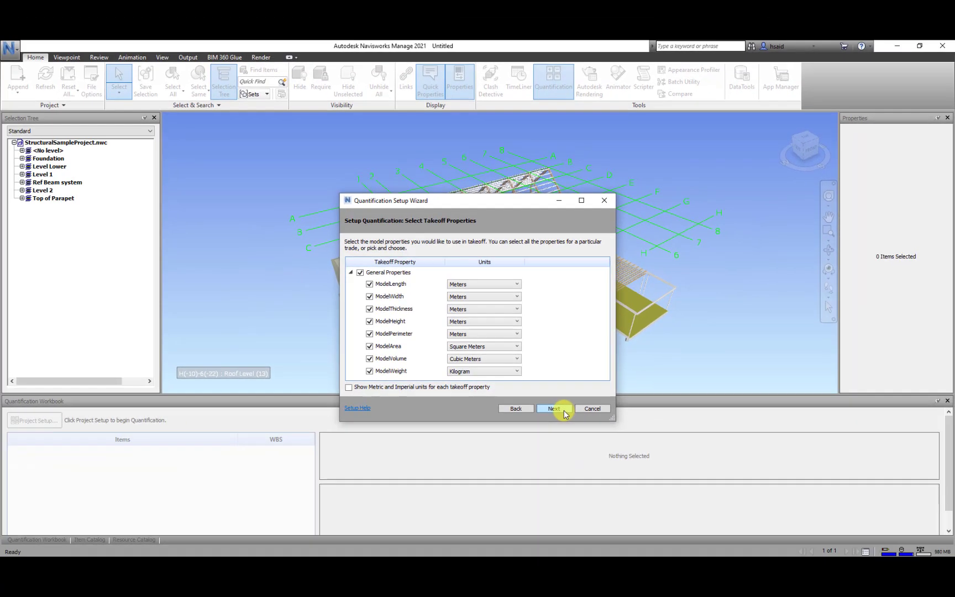
click(564, 410)
click(554, 409)
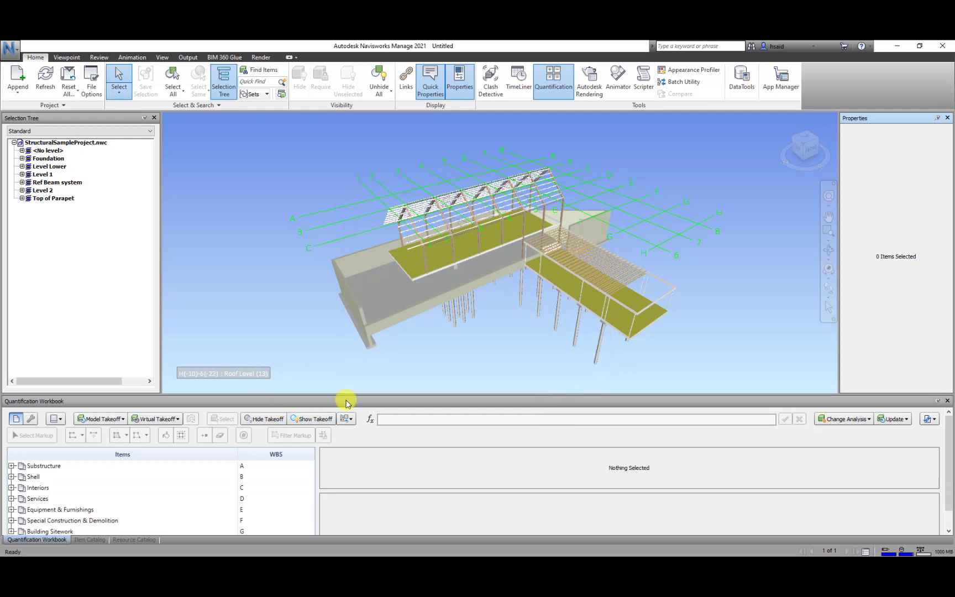
- Enlarge the Quantification Workbook to inspect the Substructure group and its Foundations items, and open the Item Catalog
drag(391, 394, 395, 312)
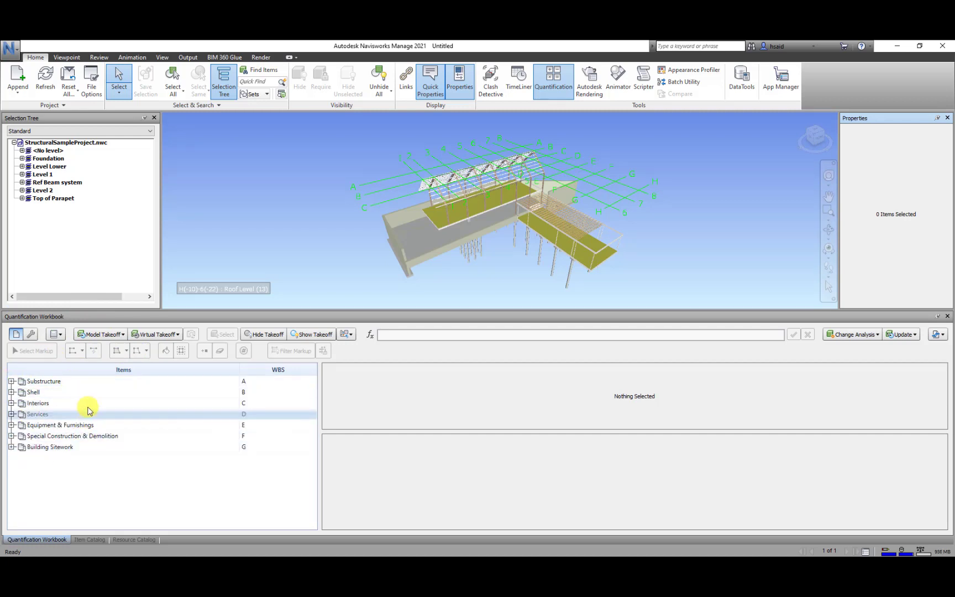
click(11, 381)
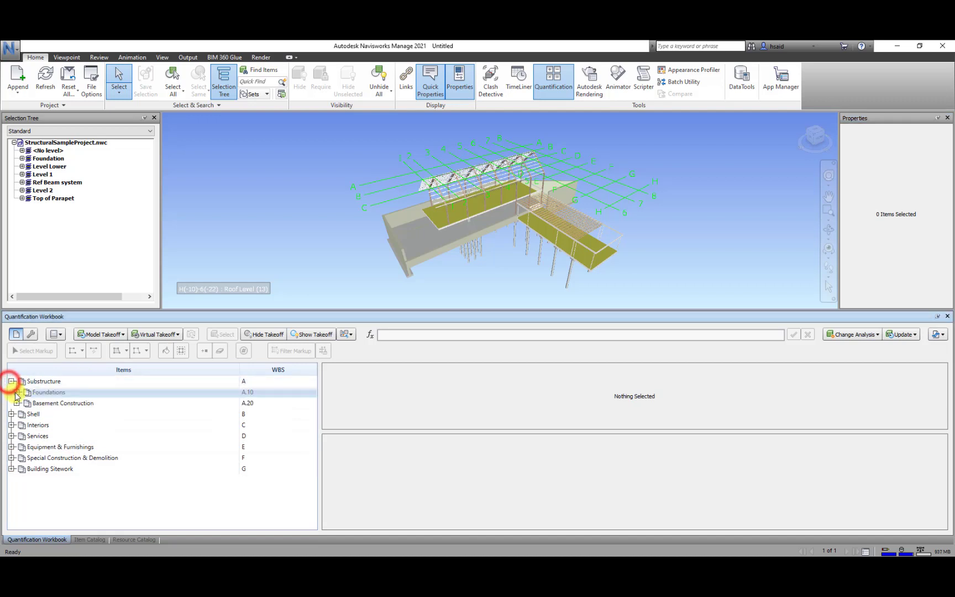
click(16, 392)
click(16, 392)
click(11, 382)
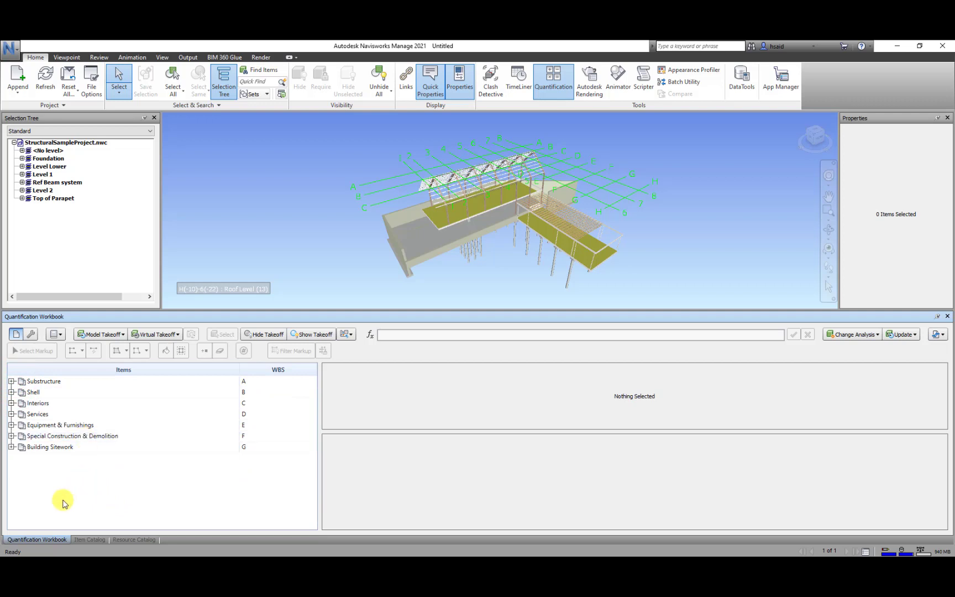
click(93, 541)
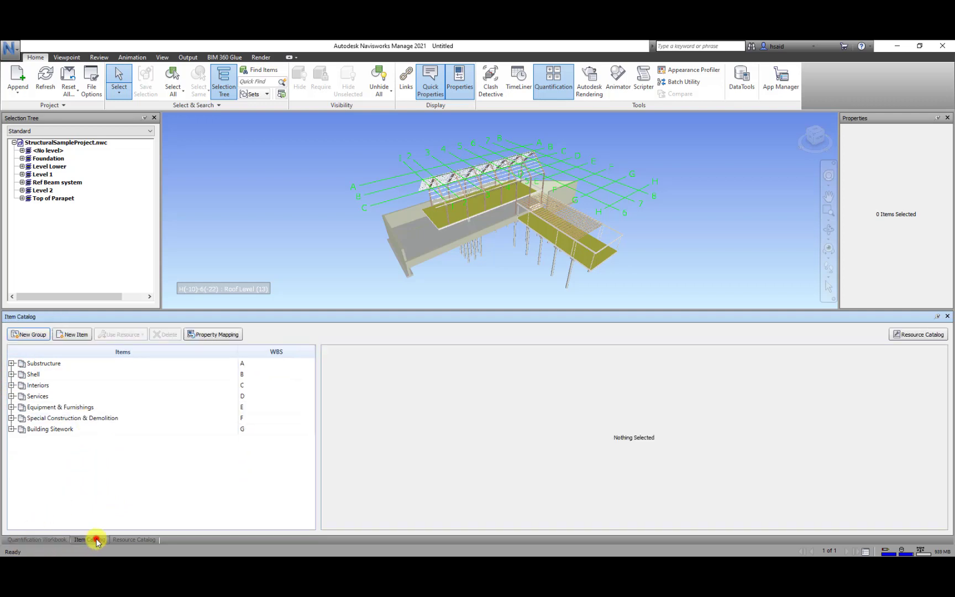
- Compare the Quantification Workbook, Item Catalog and Resource Catalog views, ending in the Quantification Workbook
click(53, 539)
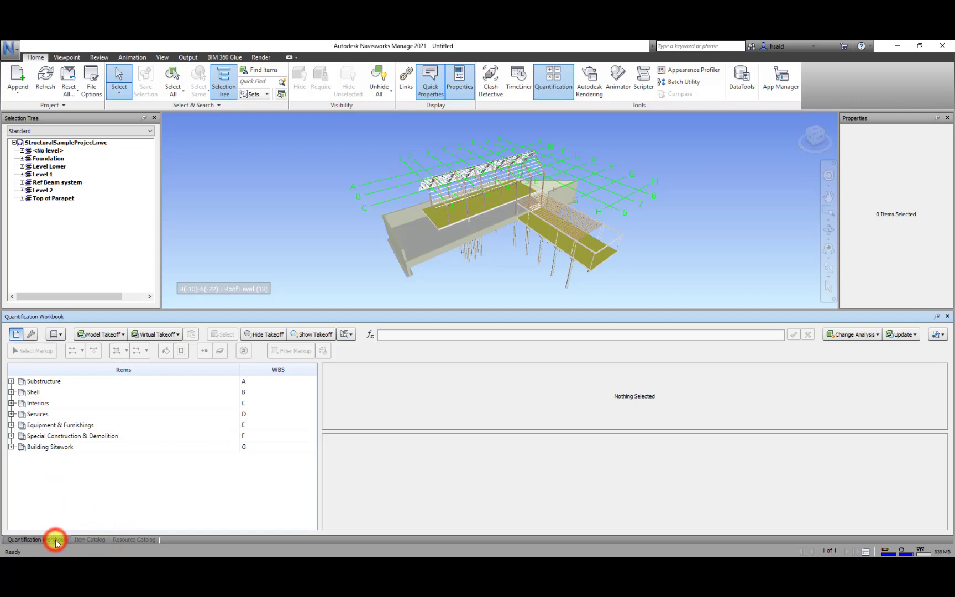
click(91, 540)
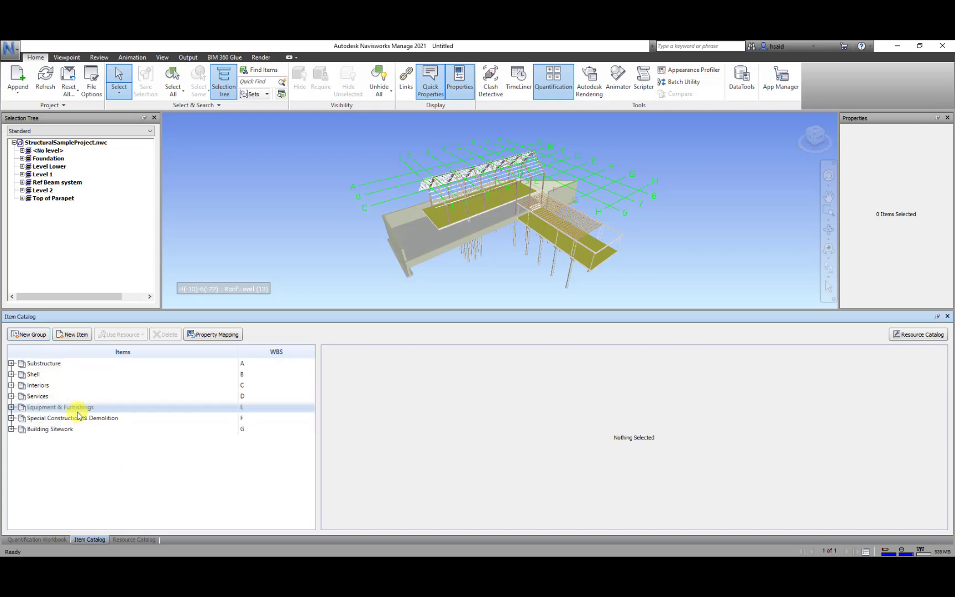
click(49, 539)
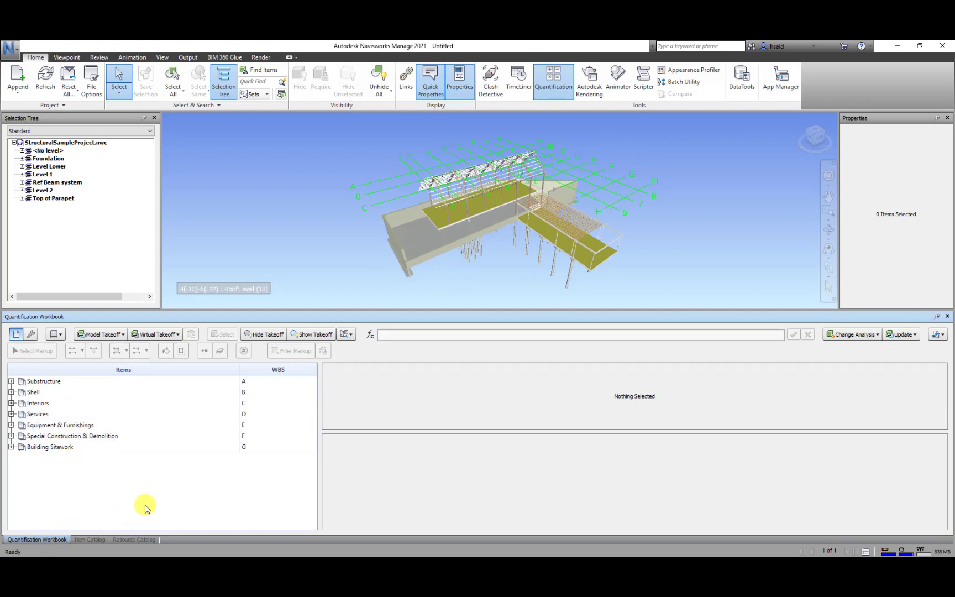
click(133, 540)
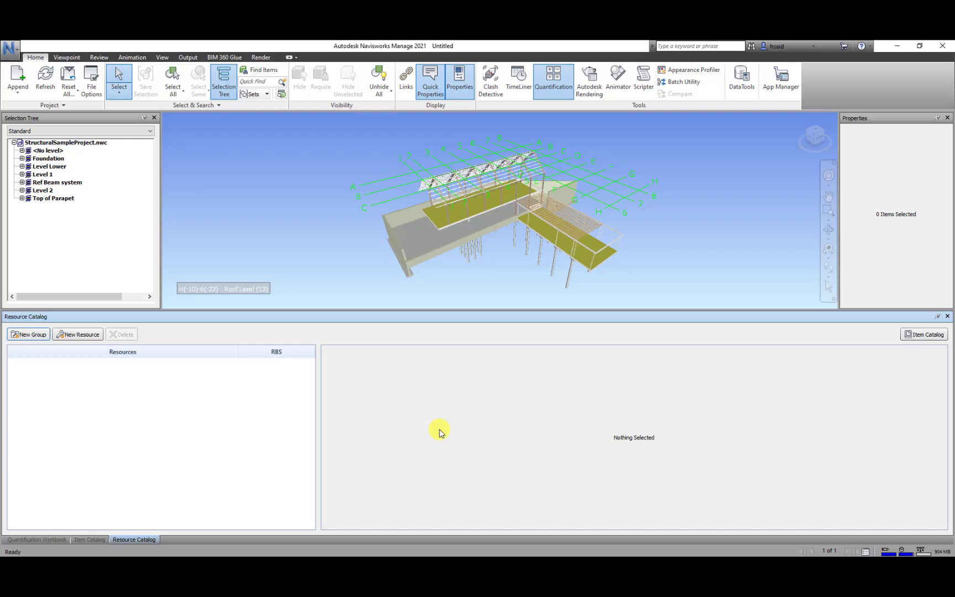
click(54, 540)
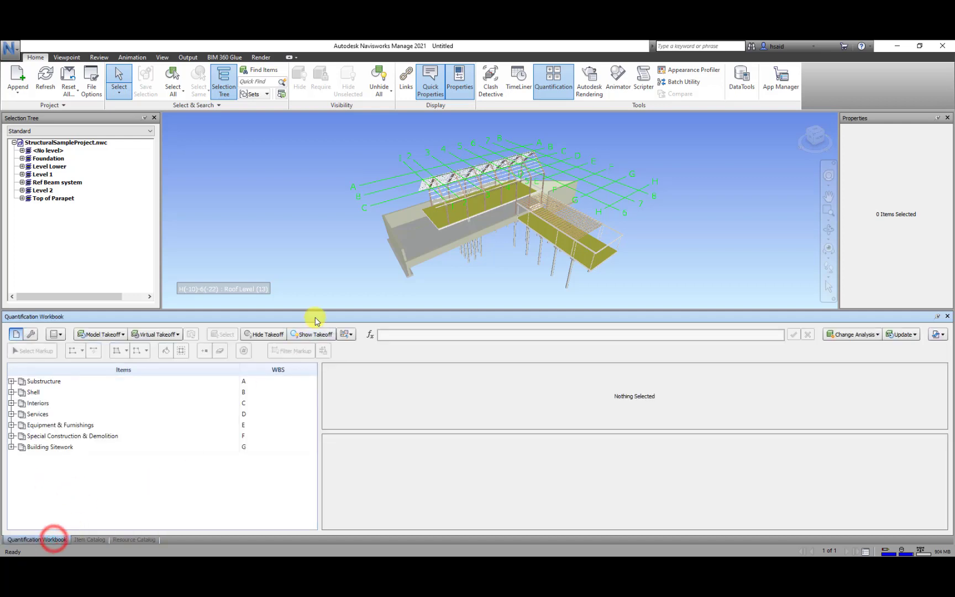
- Enlarge the 3D view and inspect the Level 1 concrete floors and the plywood sheathing floors on Level 2 and Level Lower
drag(450, 309, 466, 390)
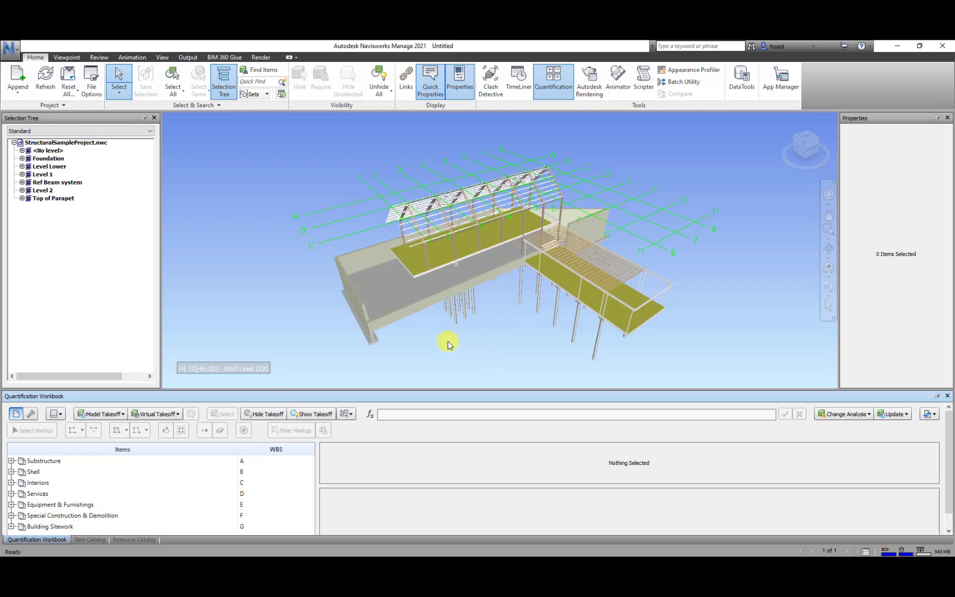
click(397, 293)
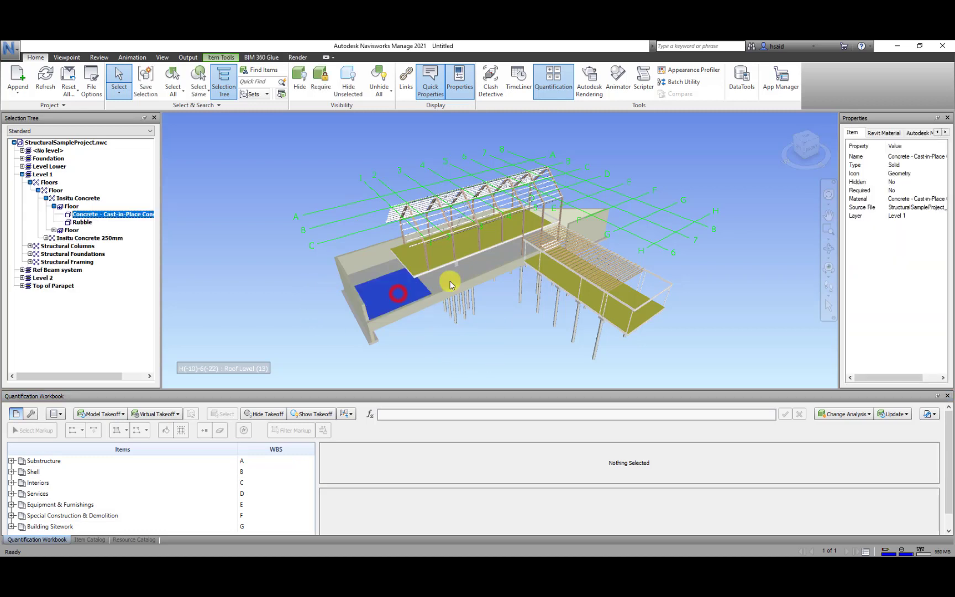
click(455, 280)
click(377, 267)
click(366, 299)
click(454, 277)
click(415, 251)
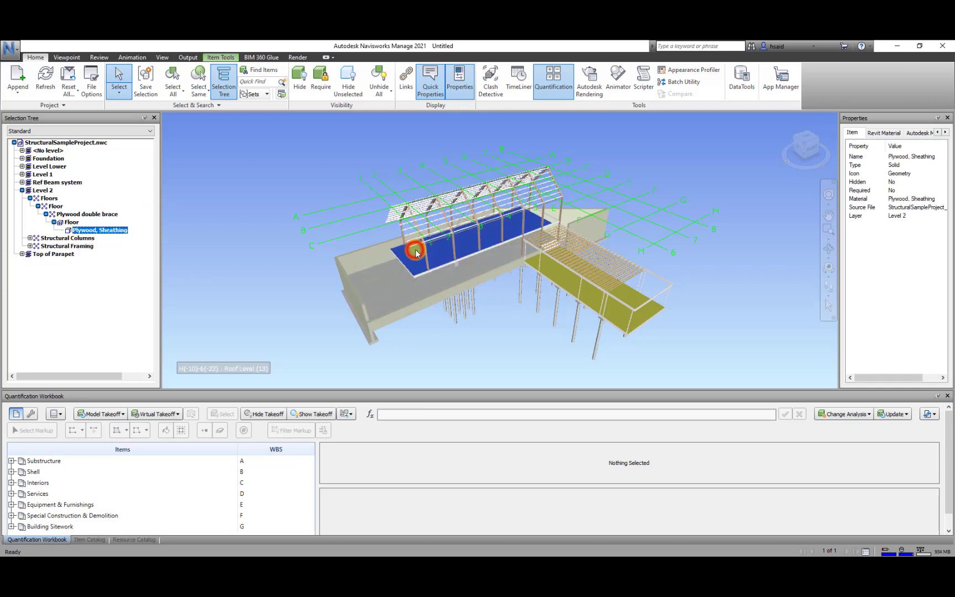
click(566, 274)
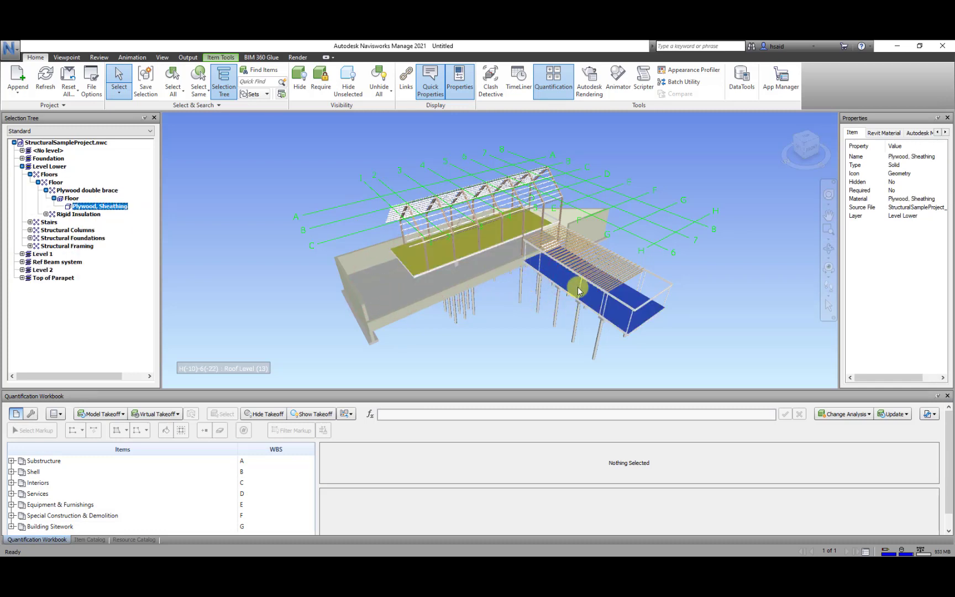
- Inspect the rigid insulation beneath the Level Lower floor from below, and select the Level 2 plywood sheathing from above
shift+middle_drag(630, 325, 599, 216)
click(600, 217)
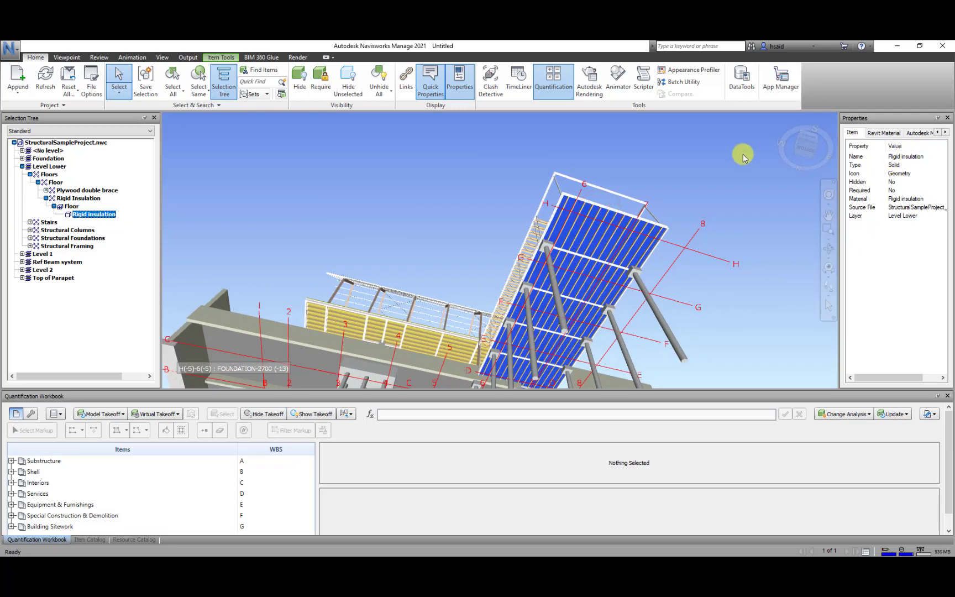
scroll(456, 246, down, 2)
shift+middle_drag(456, 245, 480, 335)
shift+middle_drag(405, 215, 494, 216)
mouse_move(494, 216)
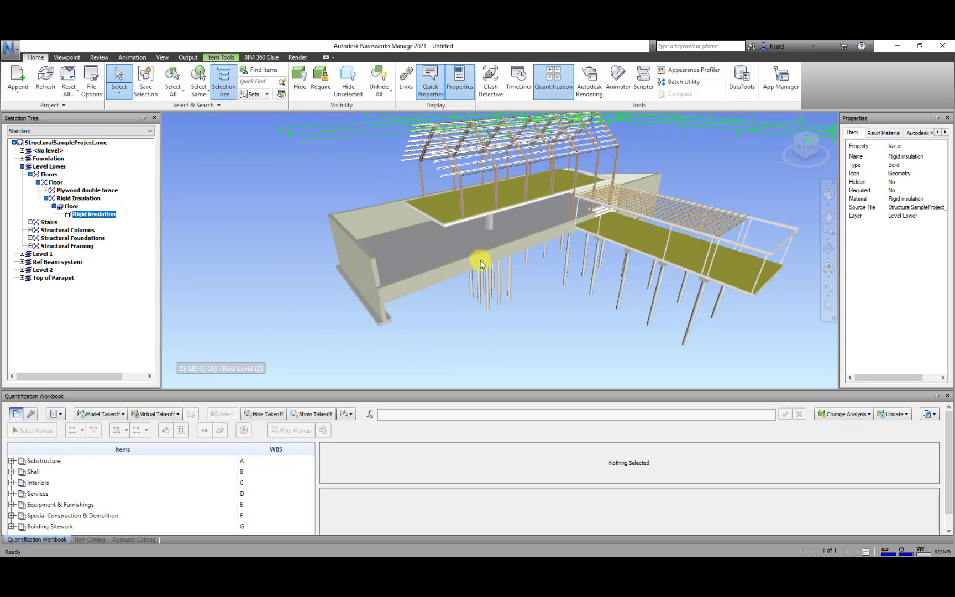
click(486, 200)
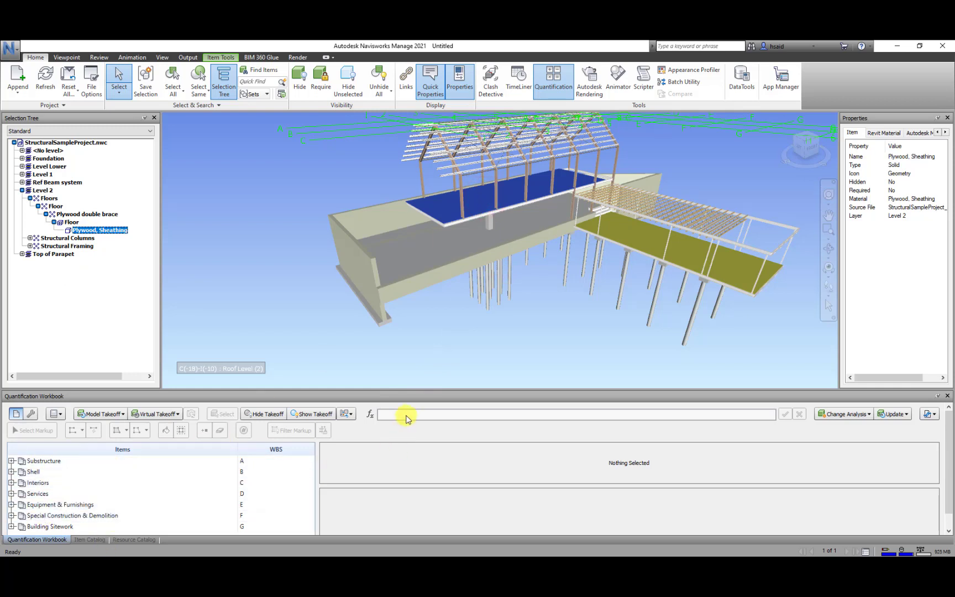
- Enlarge the Quantification Workbook and inspect the two cast-in-place concrete floor slabs on Level 1 in the model
drag(419, 390, 426, 338)
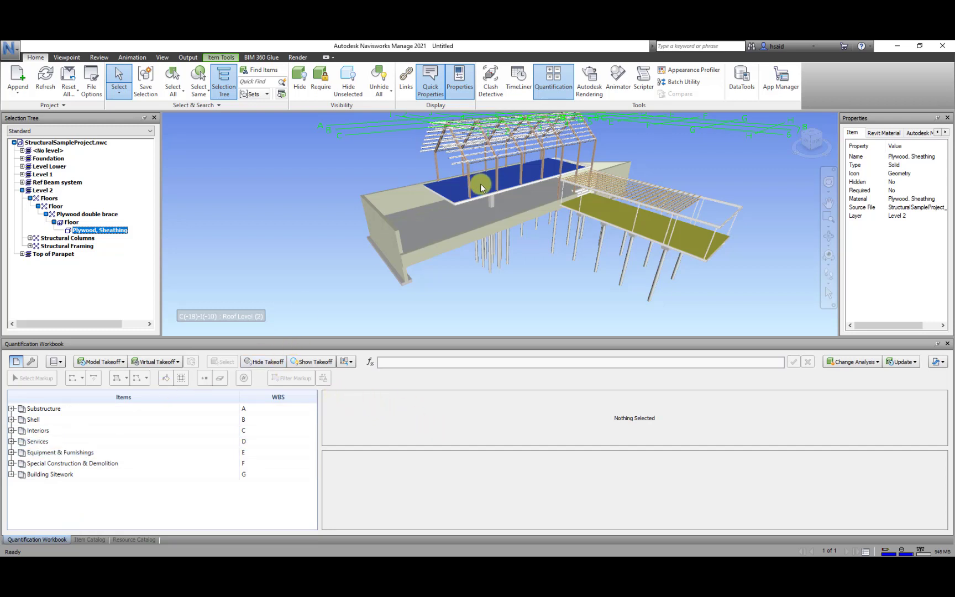
click(430, 229)
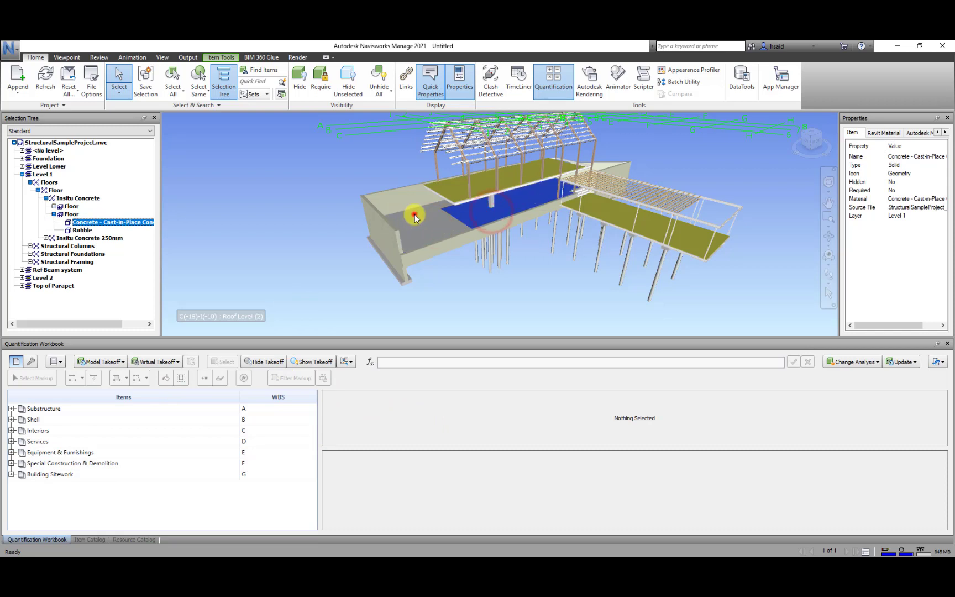
click(415, 214)
click(414, 209)
click(433, 226)
click(506, 205)
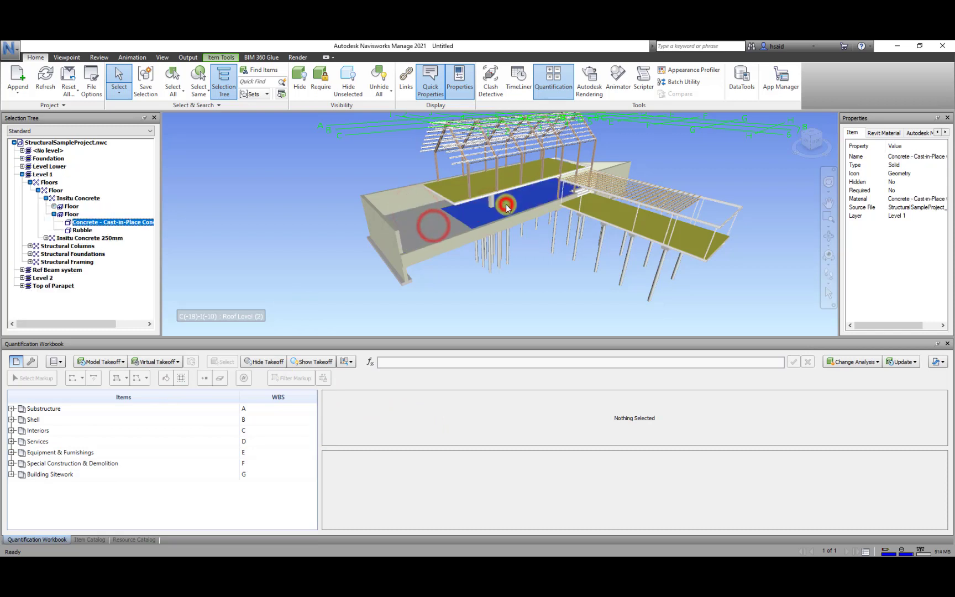
- In the Item Catalog, add a group named "Cast-in-place concrete floor" under Substructure > Foundations > Slab on Grade
click(11, 409)
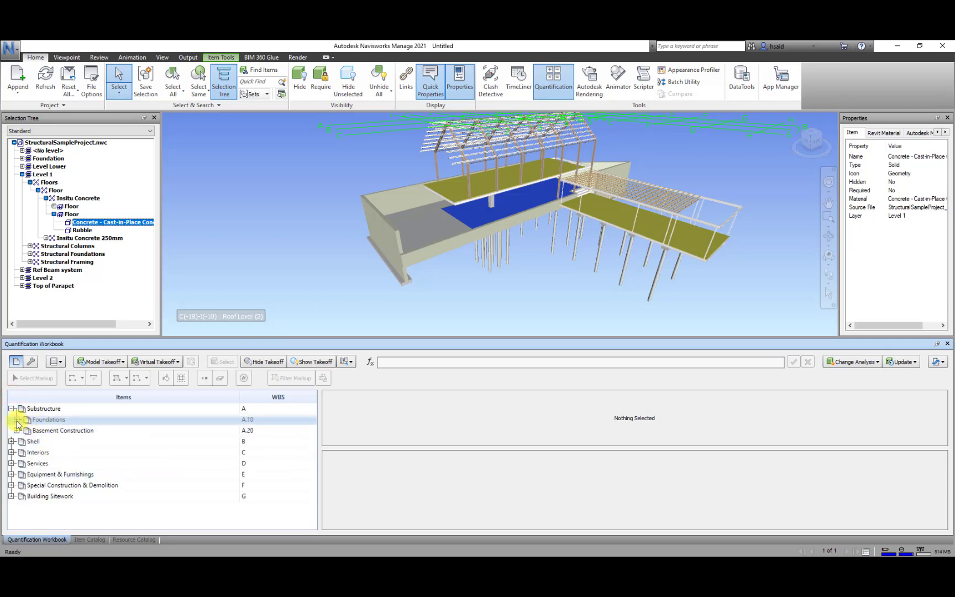
click(17, 419)
click(55, 452)
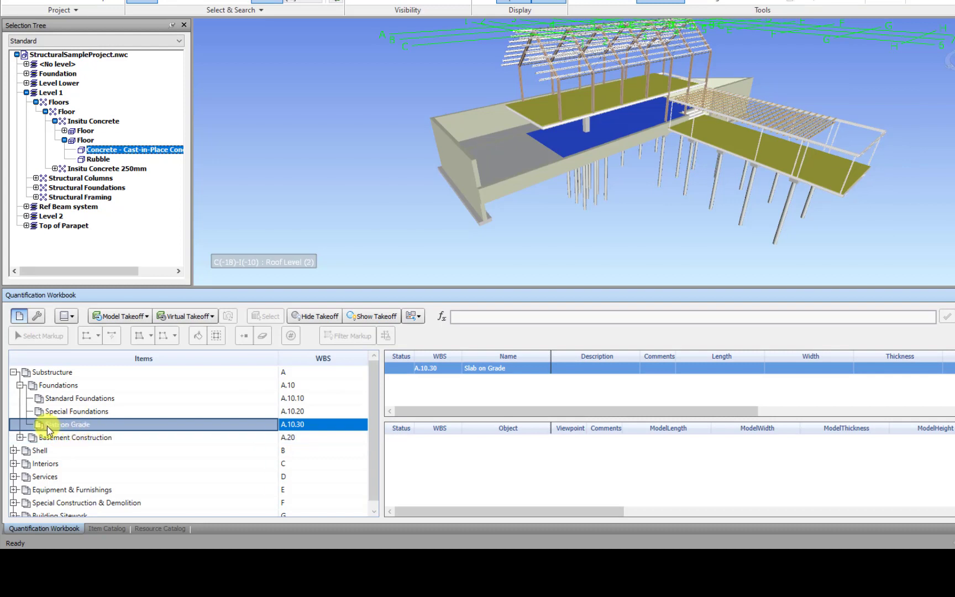
click(115, 529)
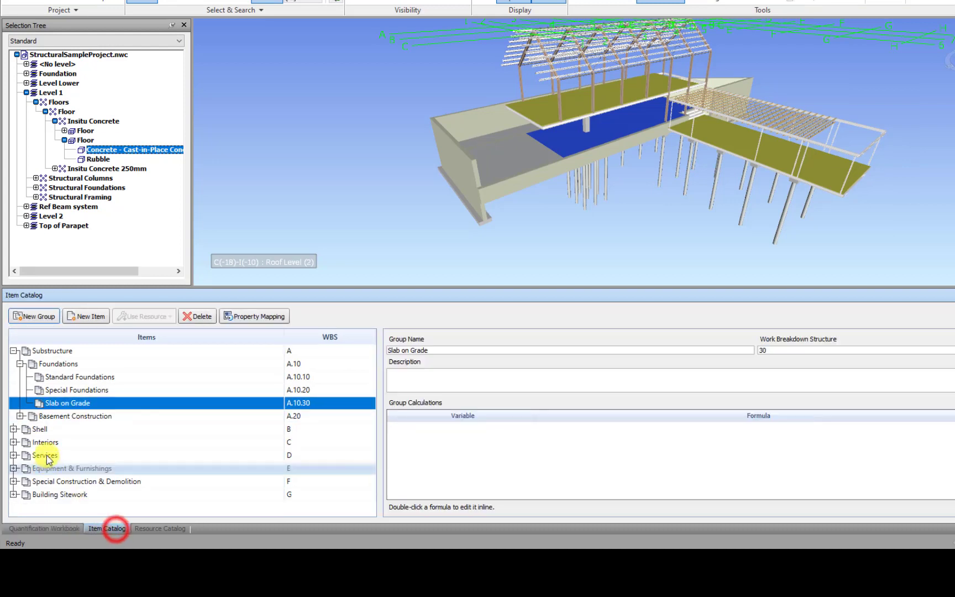
right_click(68, 409)
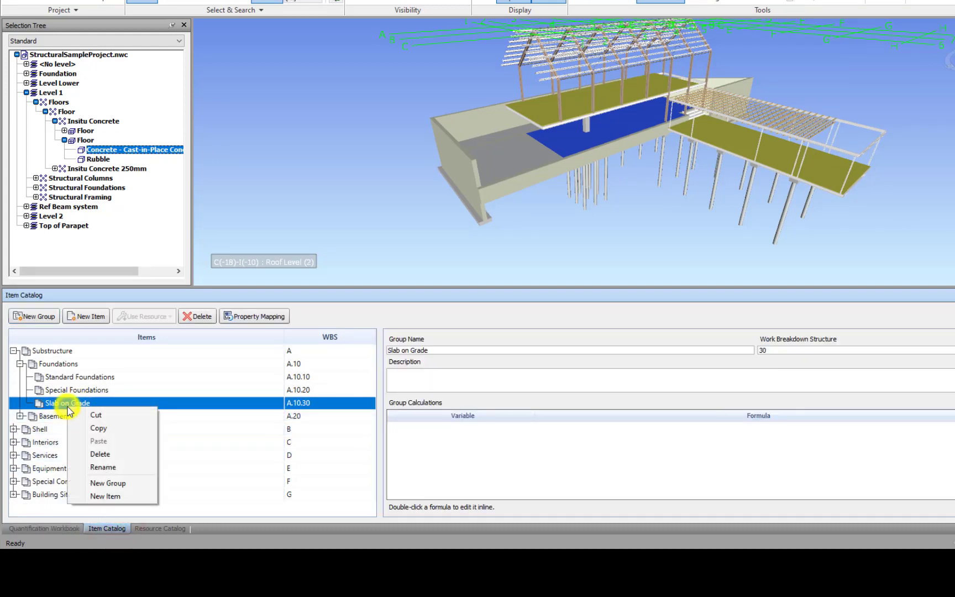
click(133, 483)
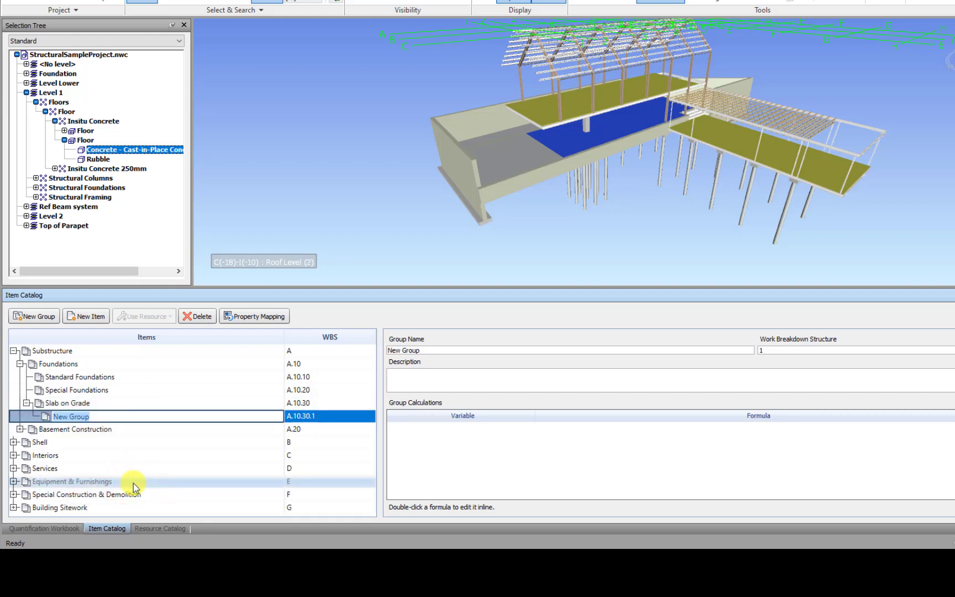
text(Cast-in-place concrete floor)
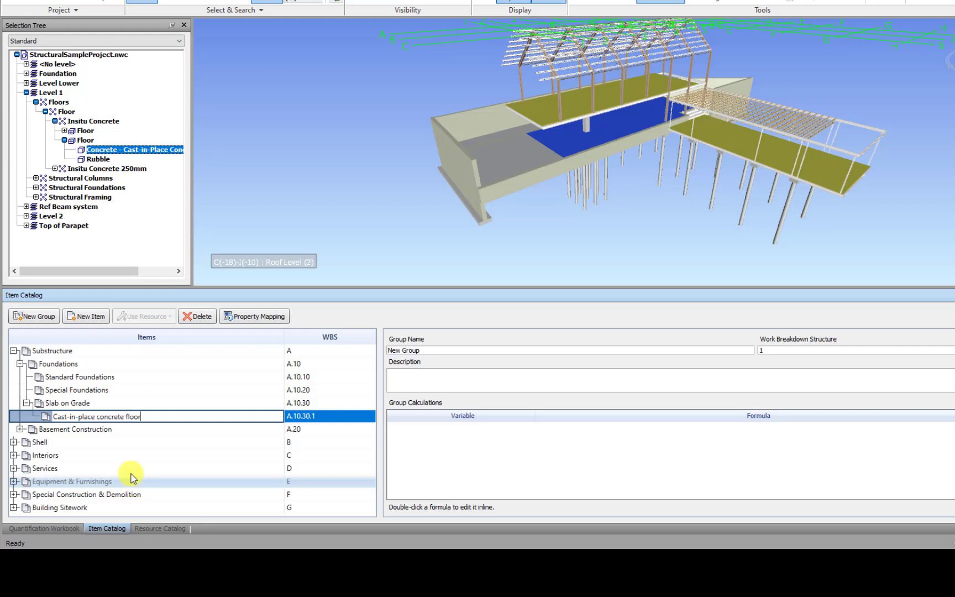
click(139, 456)
click(118, 419)
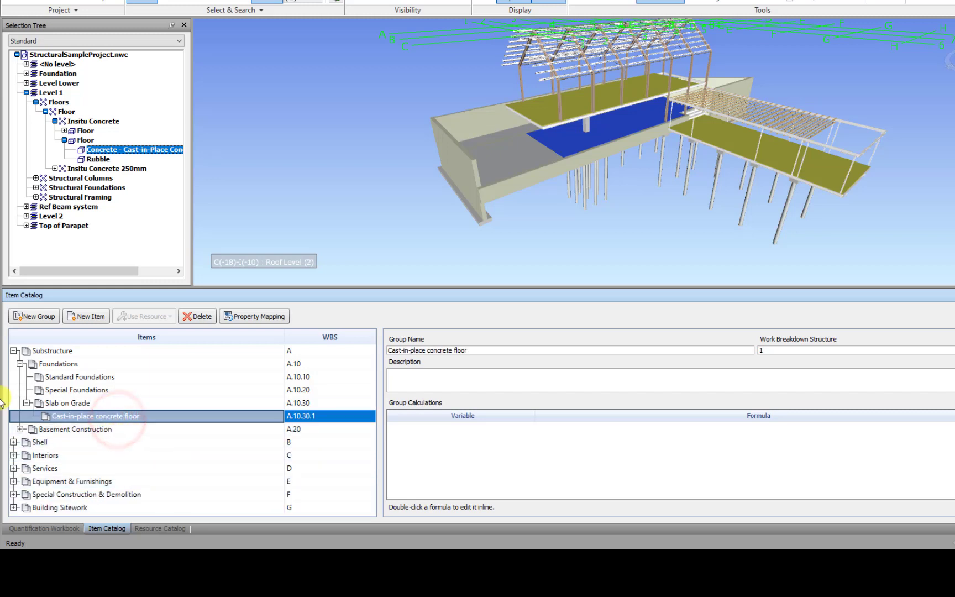
- Inspect the Level 1 concrete floor areas in the model again, ending with the Level 2 plywood sheathing selected
click(515, 157)
click(558, 134)
click(508, 128)
click(510, 133)
click(554, 108)
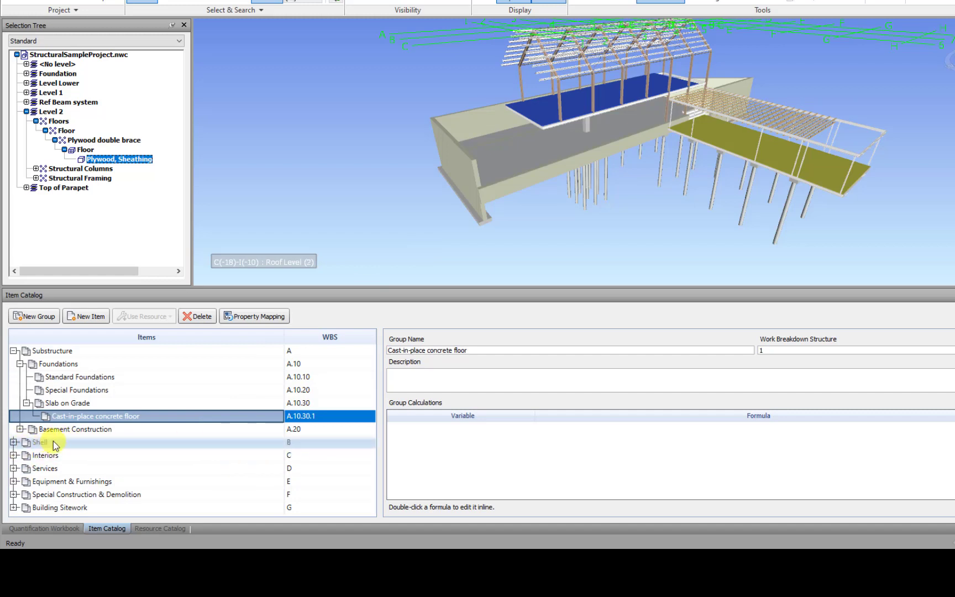
- Add a group named "Plywood Sheathing" under Shell > Superstructure > Floor Construction in the Item Catalog
click(14, 442)
scroll(17, 437, down, 1)
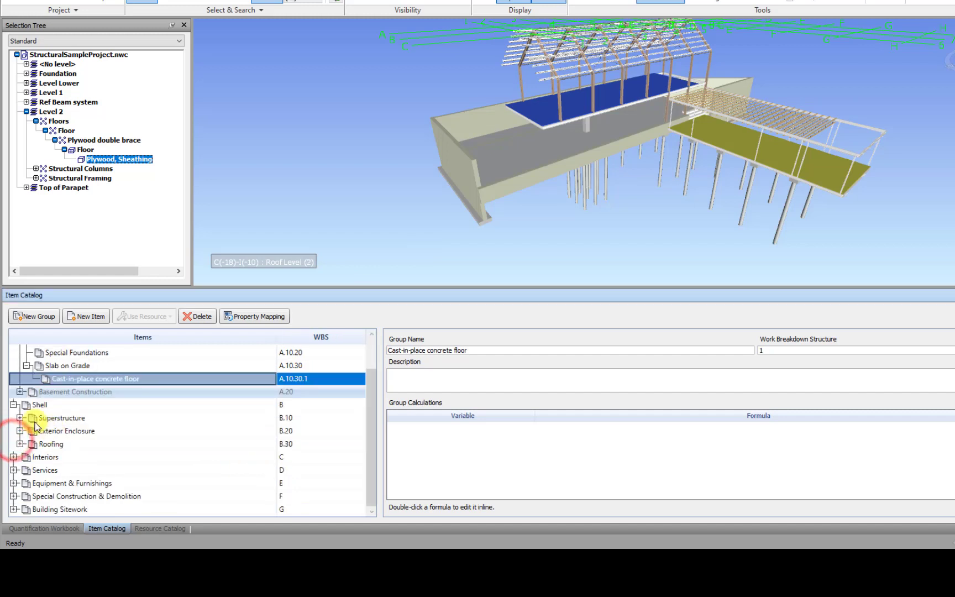
click(21, 418)
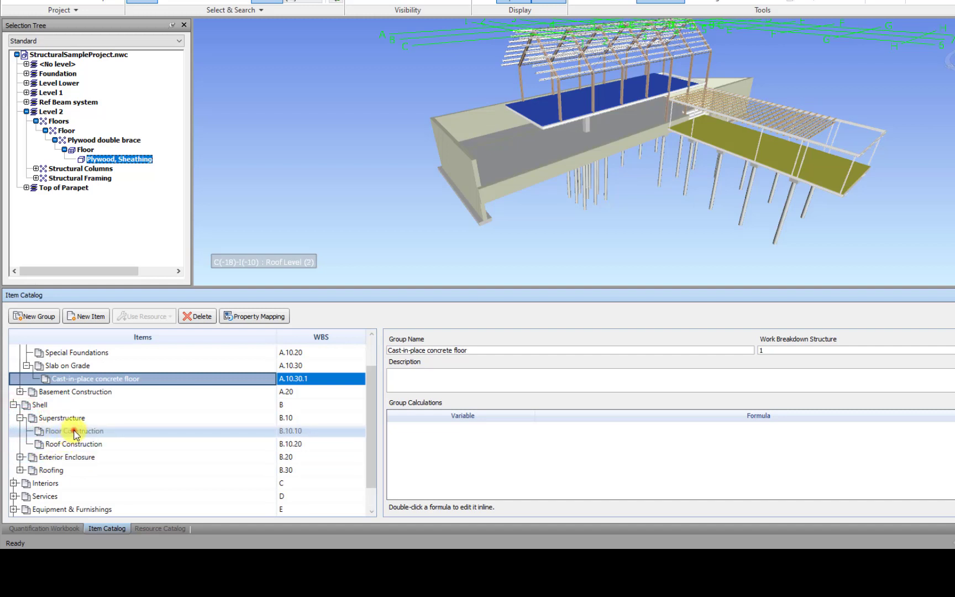
click(73, 431)
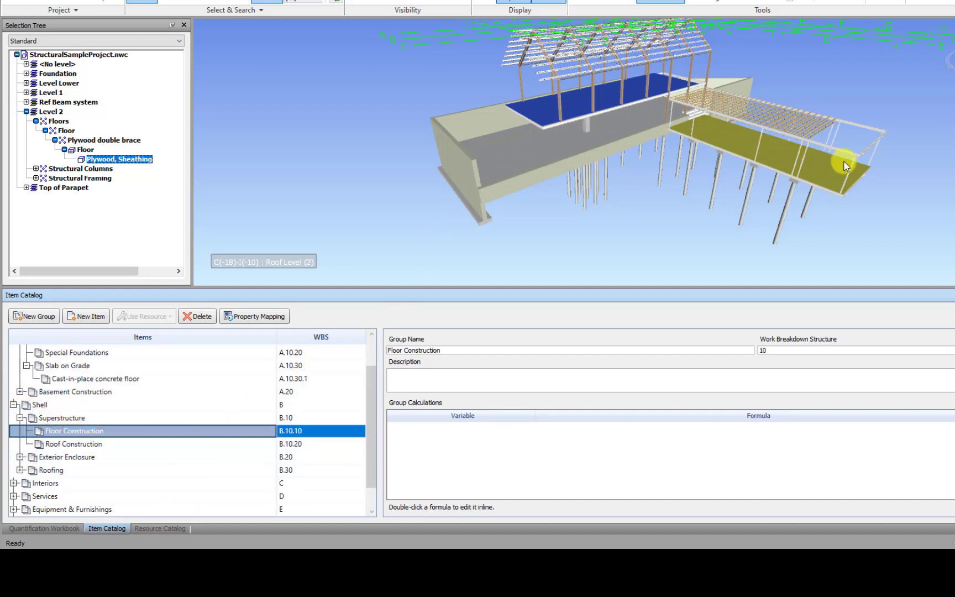
right_click(89, 432)
click(146, 506)
text(Plywood Sheathin)
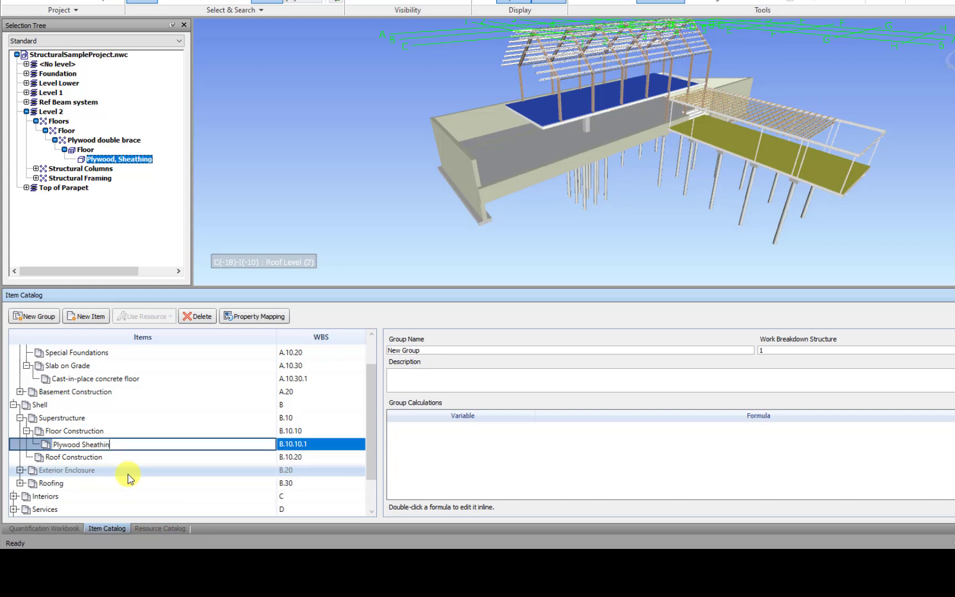
text(g)
key(Return)
- Add a second group named "Rigid Insulation" under Floor Construction
right_click(66, 434)
click(113, 512)
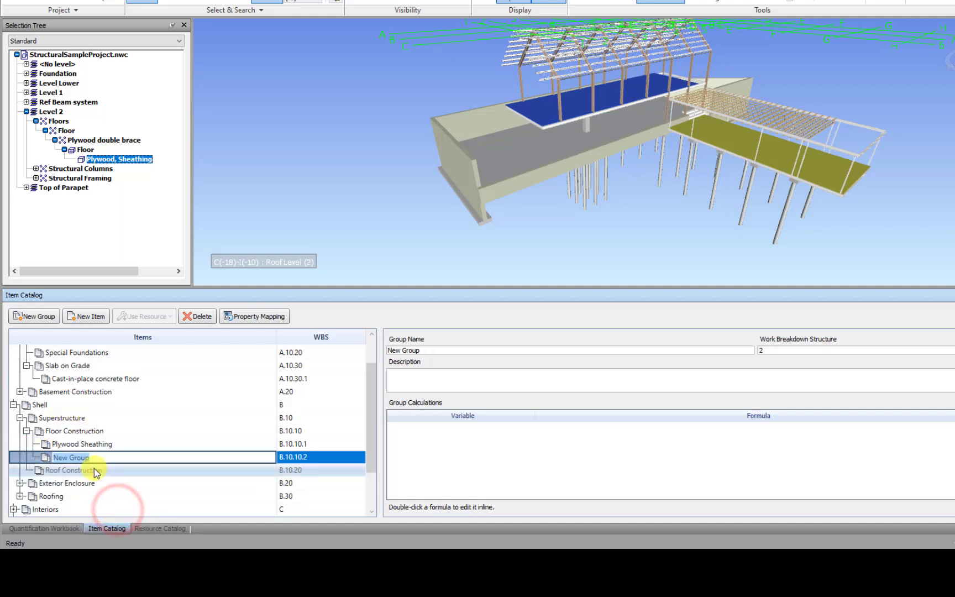
text(Rigid Insulation)
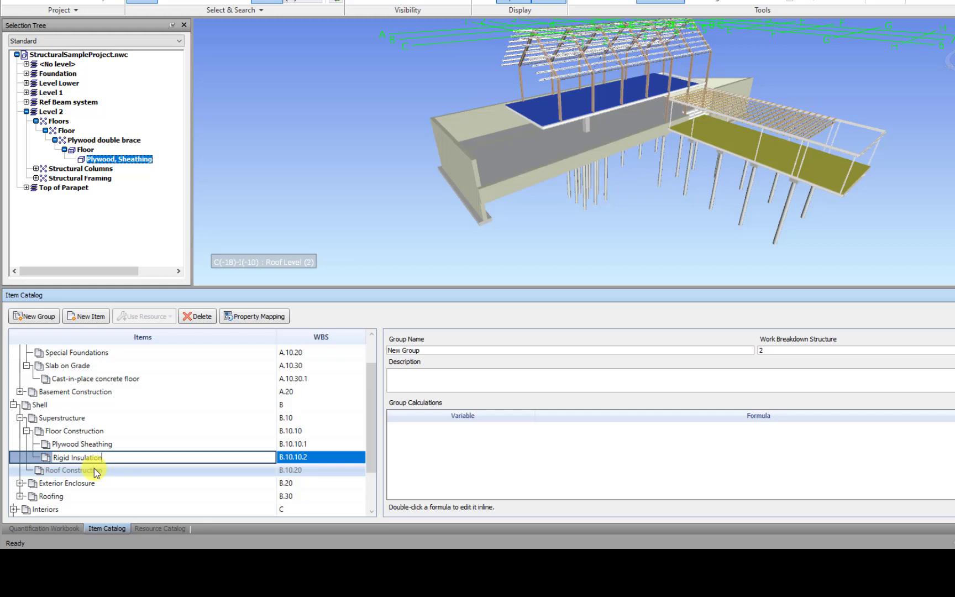
key(Return)
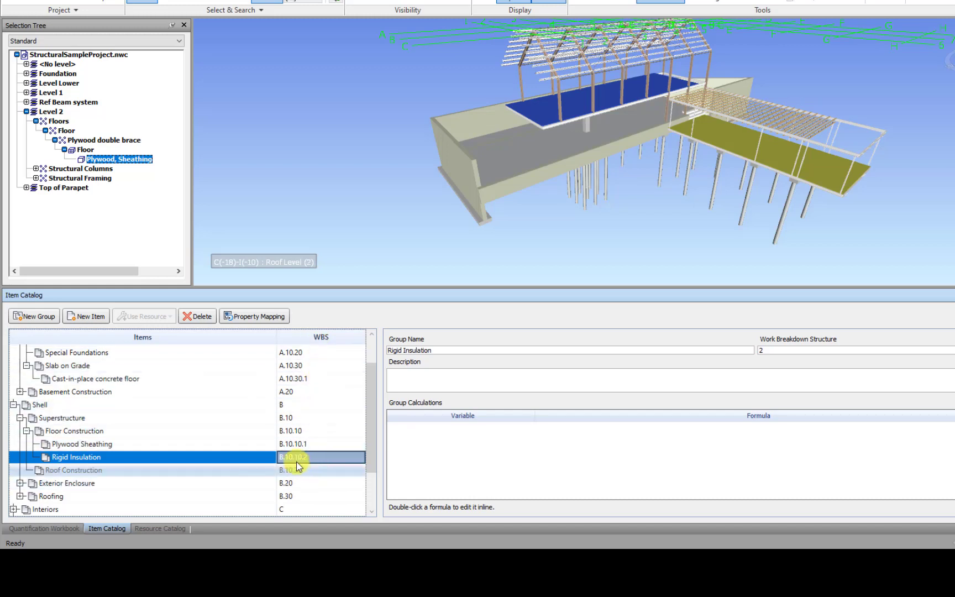
scroll(104, 440, up, 1)
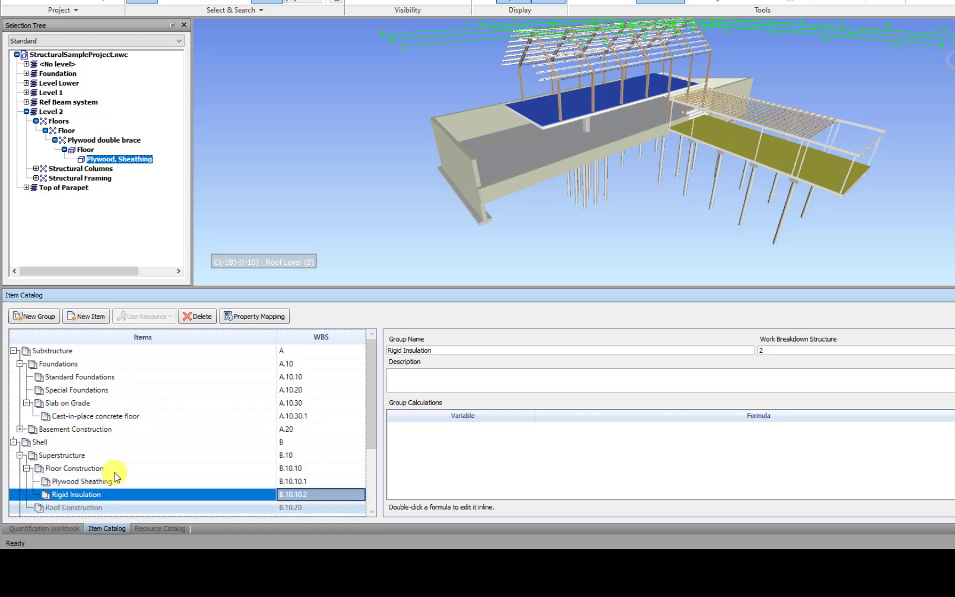
- In the Quantification Workbook, try to take off the Level 1 cast-in-place concrete solid to the Cast-in-place concrete floor group
click(64, 528)
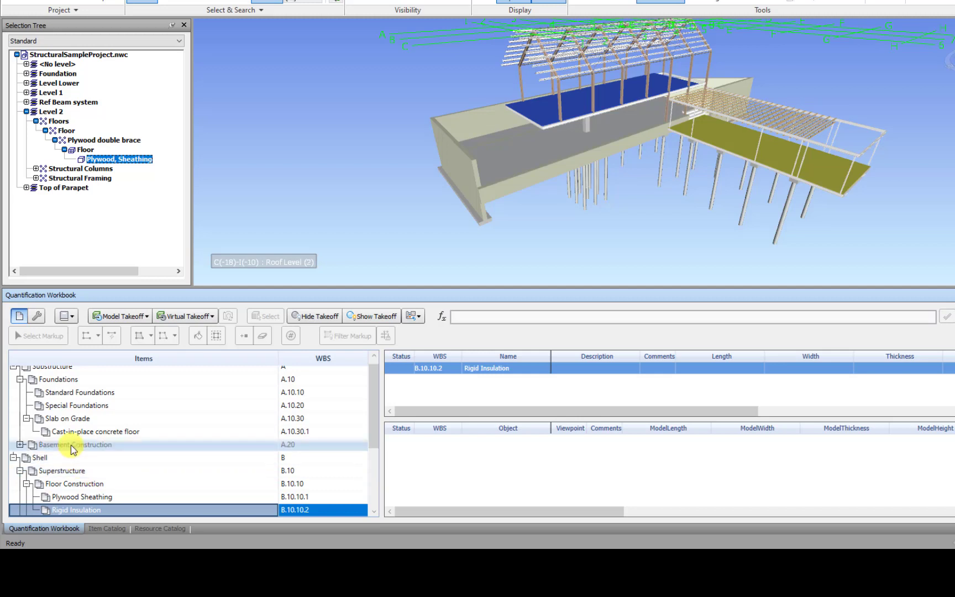
click(500, 155)
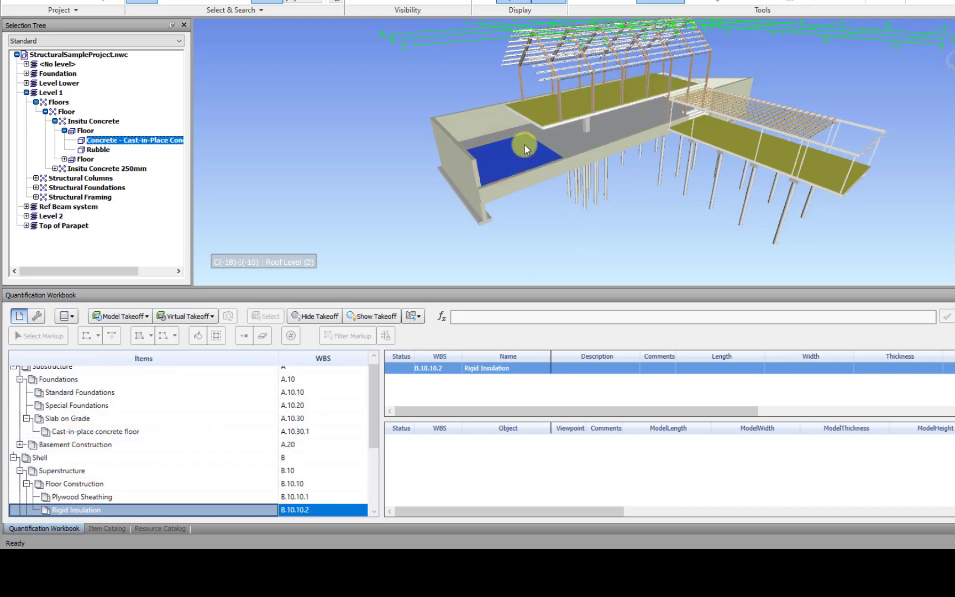
drag(522, 143, 113, 432)
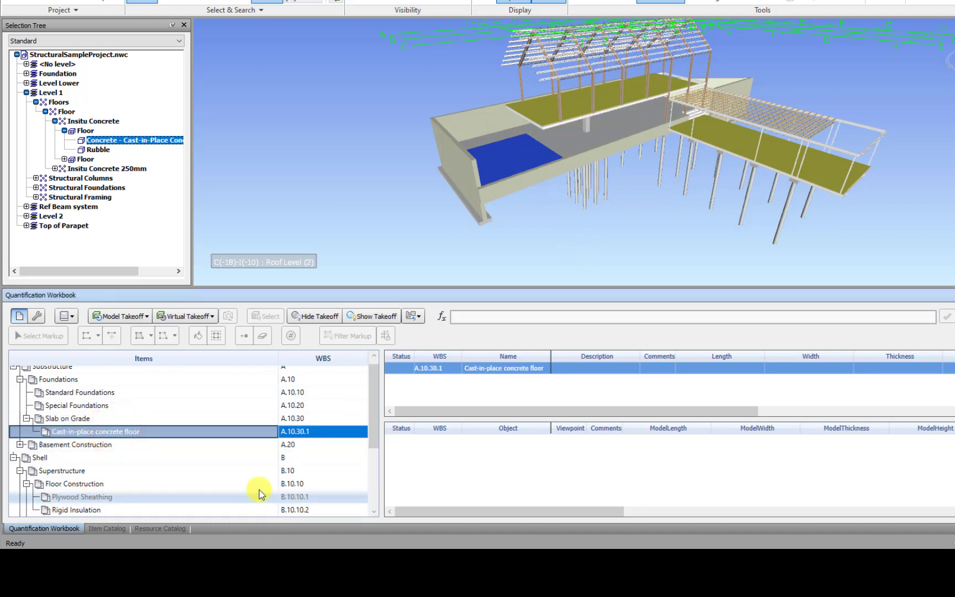
click(147, 316)
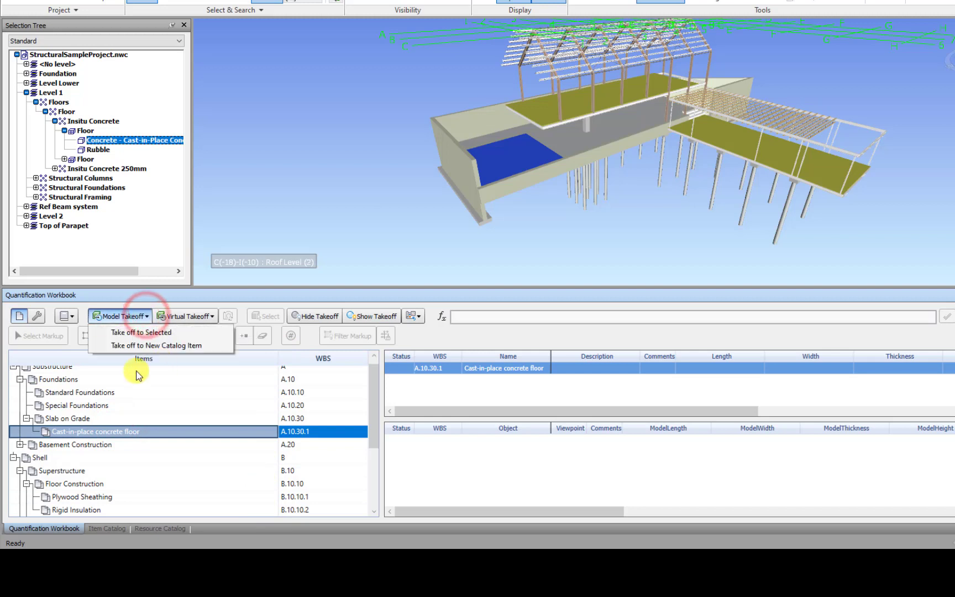
click(128, 333)
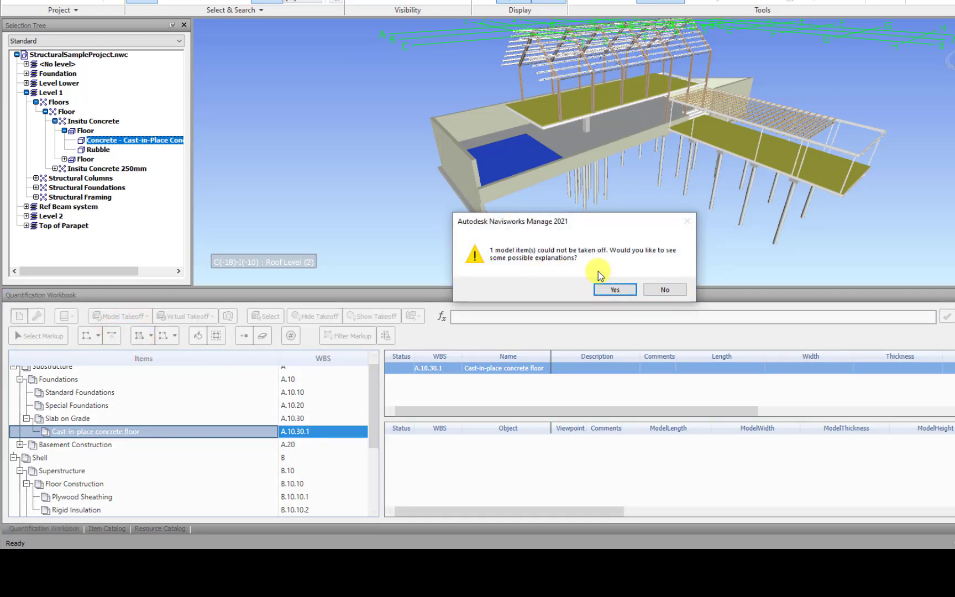
click(666, 290)
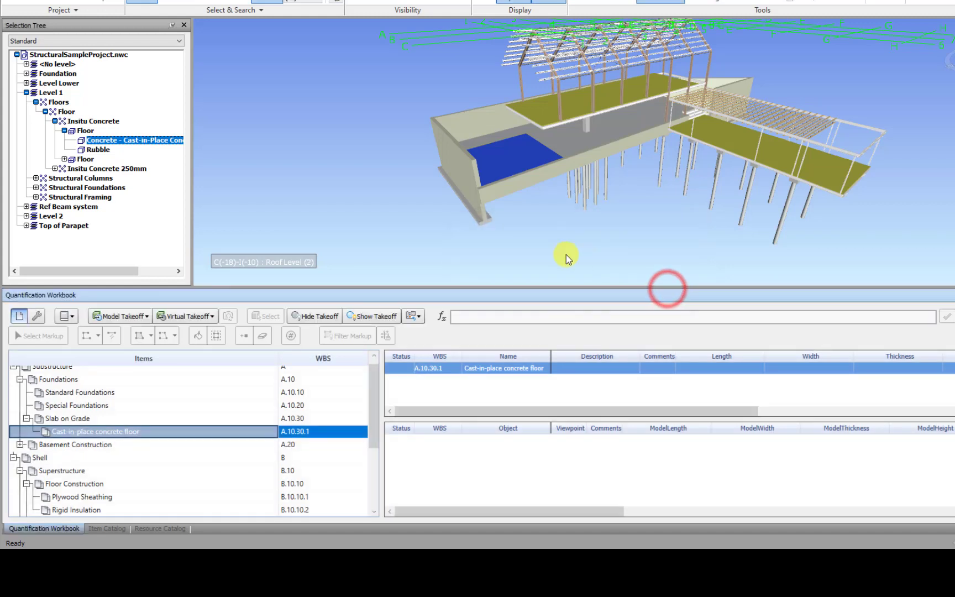
- Take off the first Level 1 Insitu Concrete parent Floor element to the Cast-in-place concrete floor group and review its model quantities
click(522, 149)
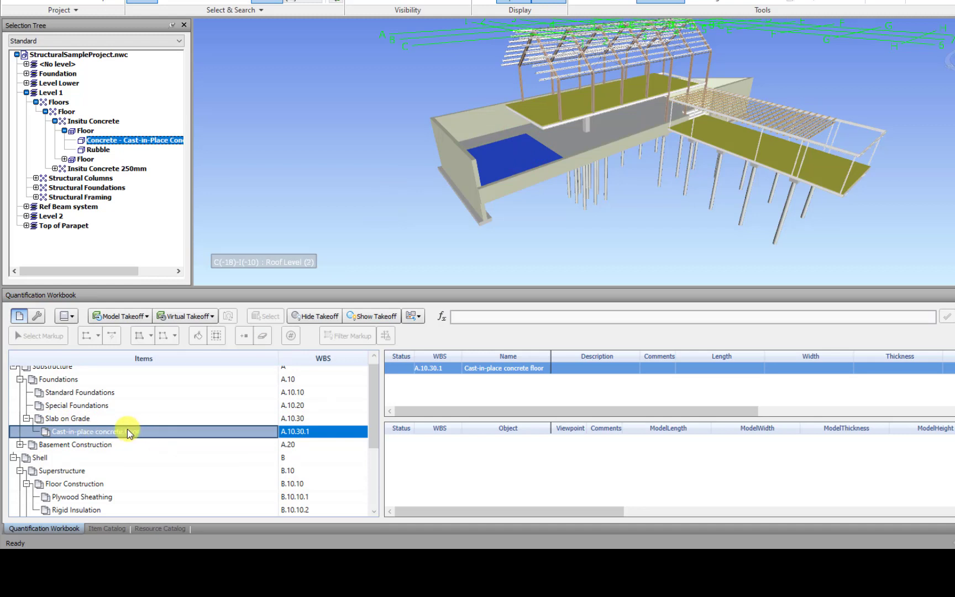
click(522, 149)
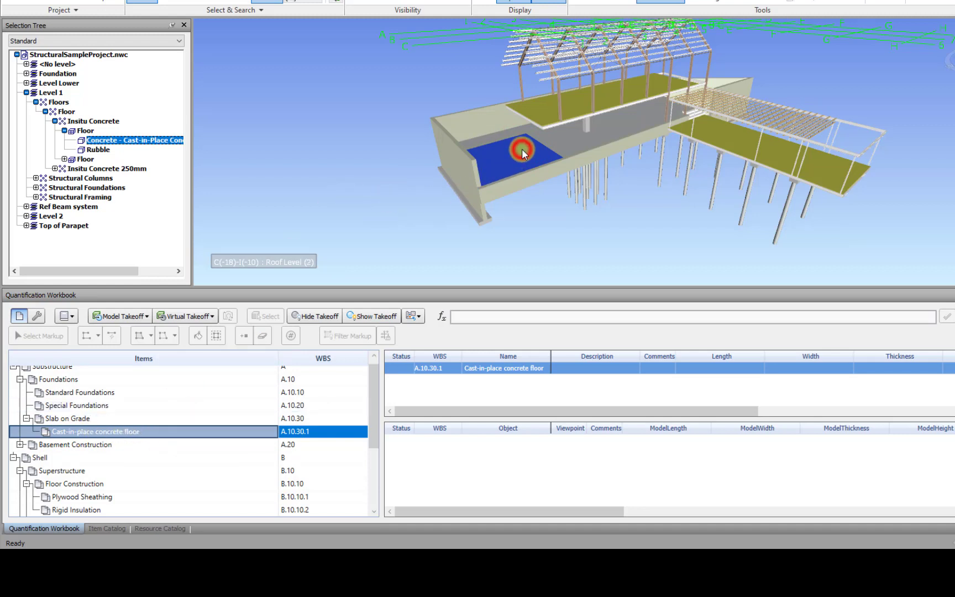
click(86, 131)
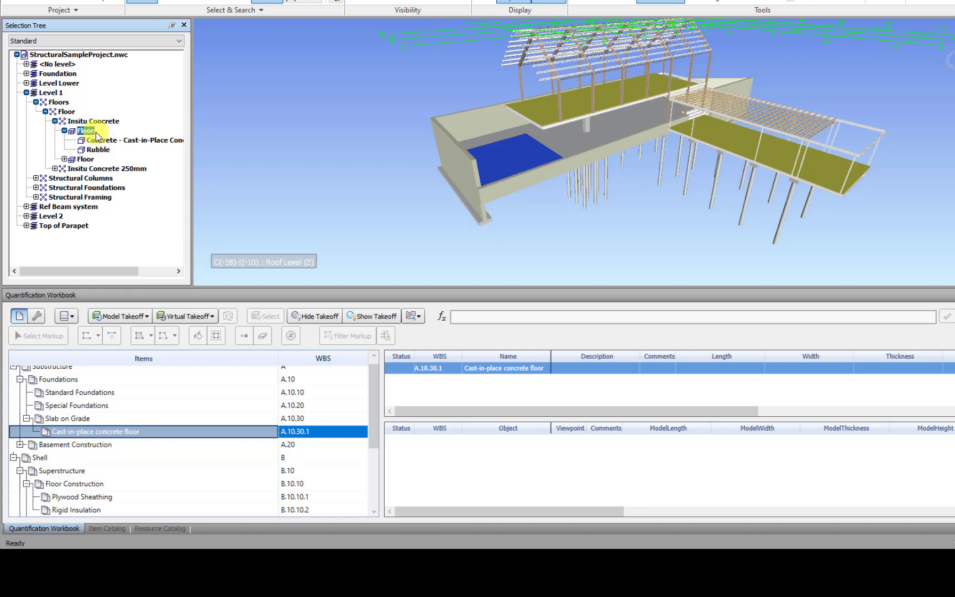
click(132, 316)
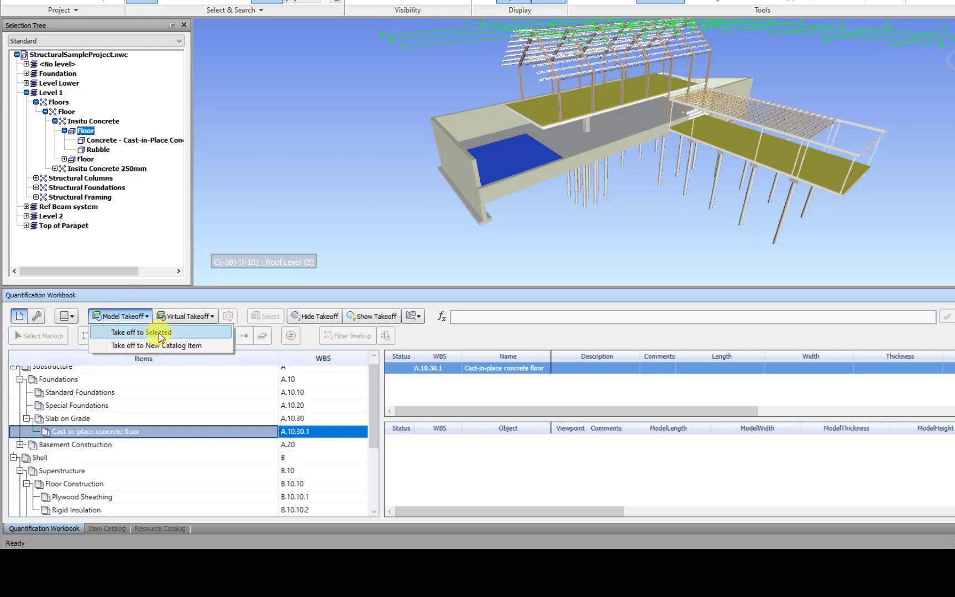
click(160, 333)
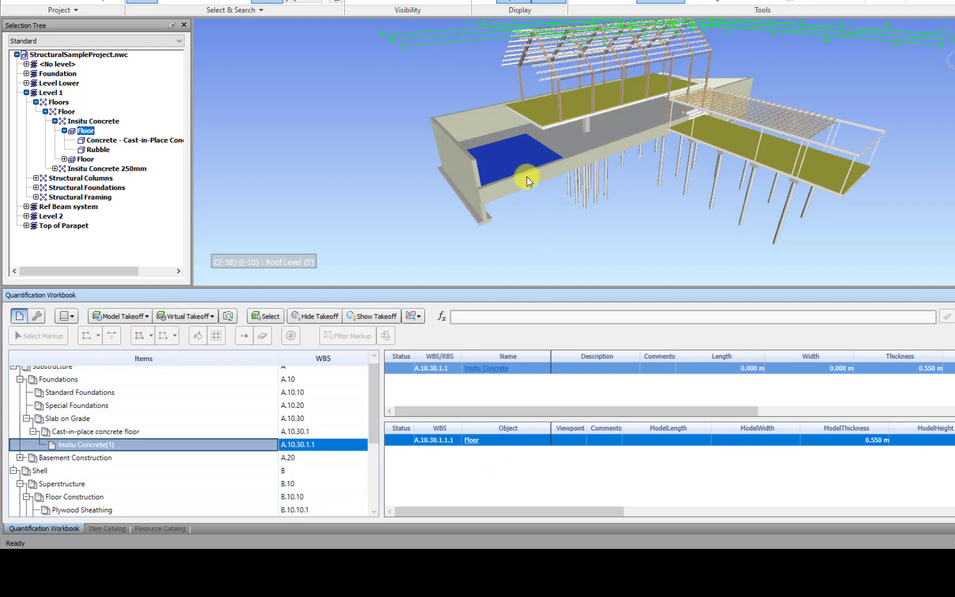
mouse_move(525, 157)
drag(519, 512, 767, 494)
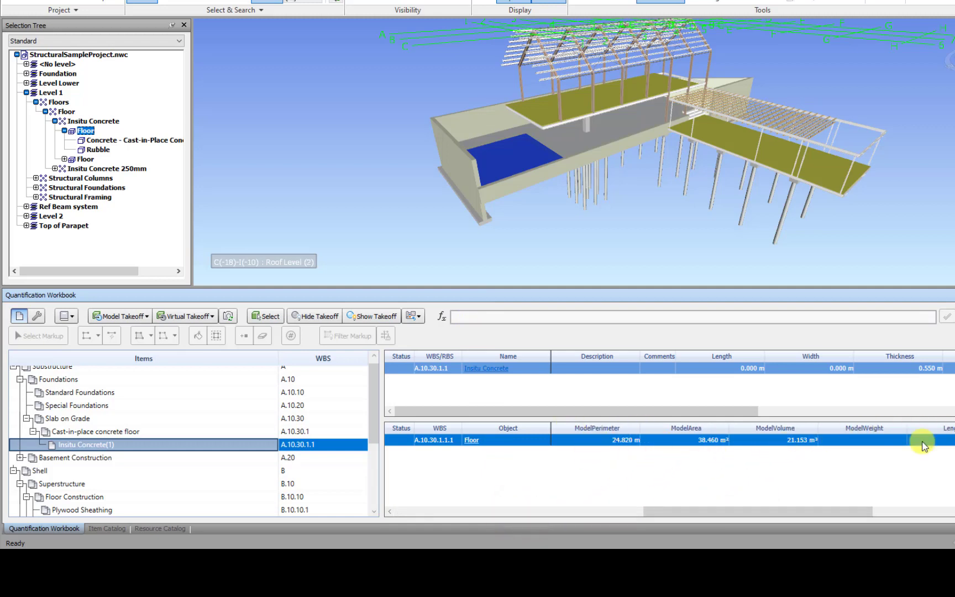
drag(715, 512, 398, 517)
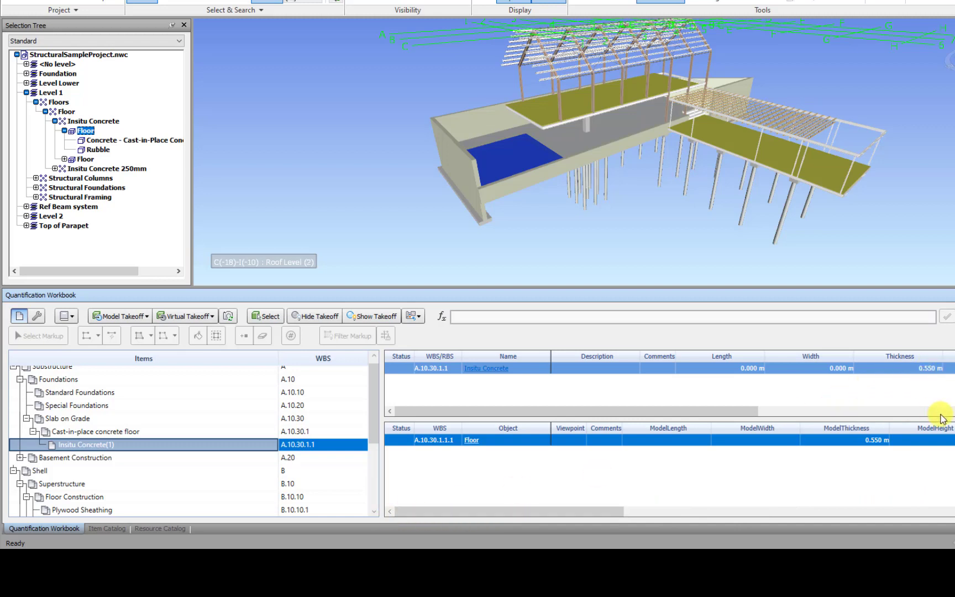
- Take off the second Level 1 Insitu Concrete parent Floor to the Insitu Concrete item and compare the ModelArea values with the item's Area
click(563, 142)
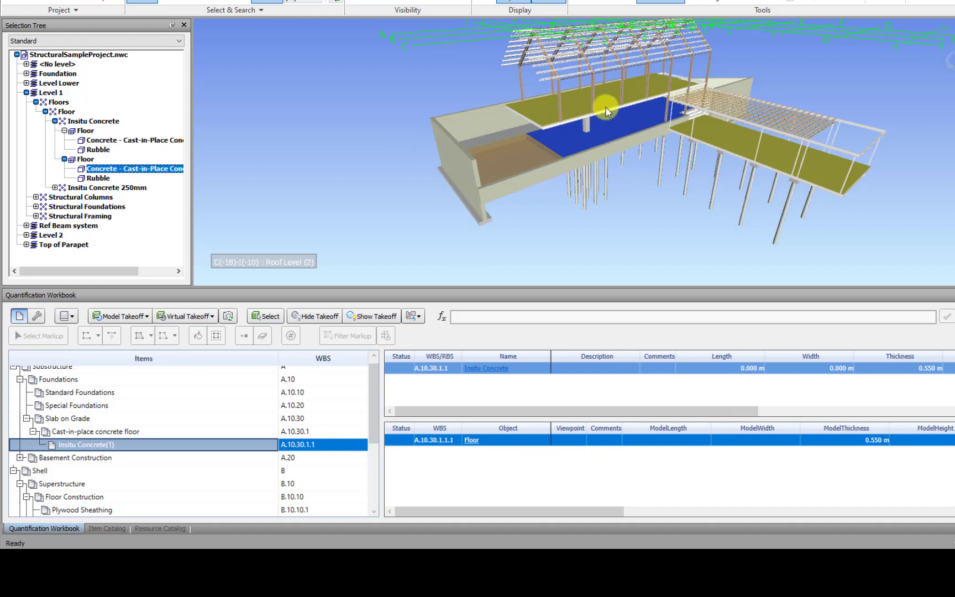
click(84, 159)
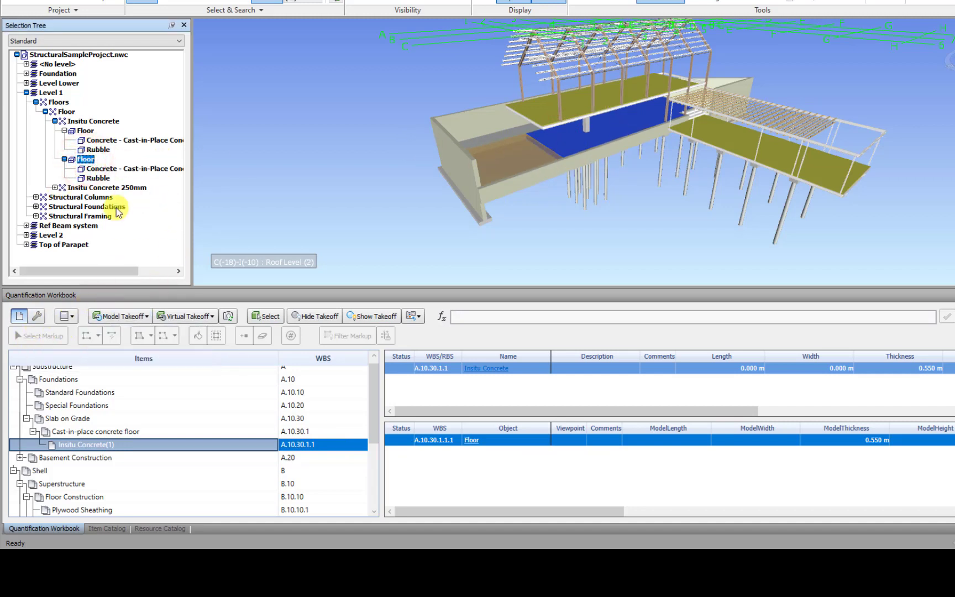
click(131, 315)
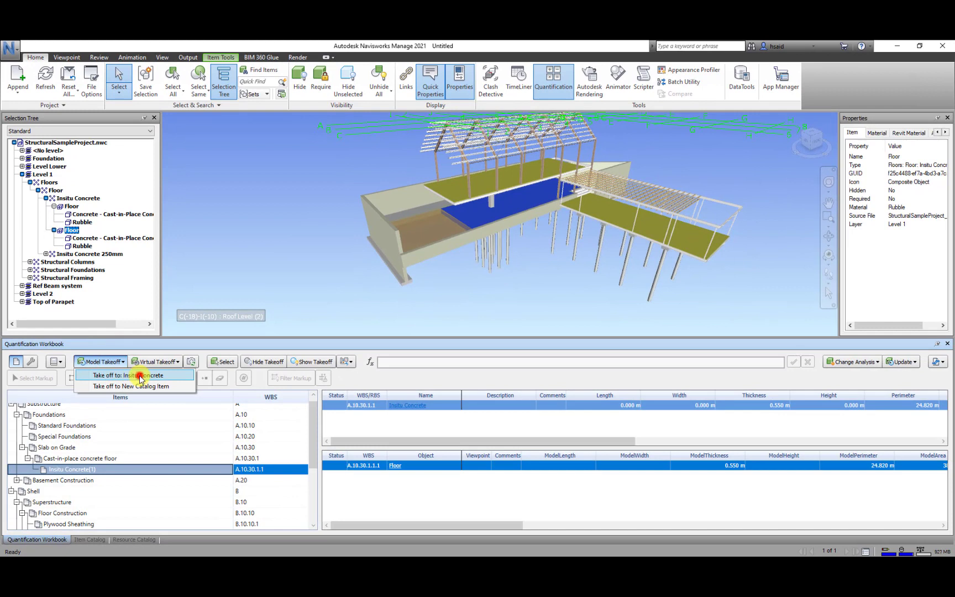
click(140, 376)
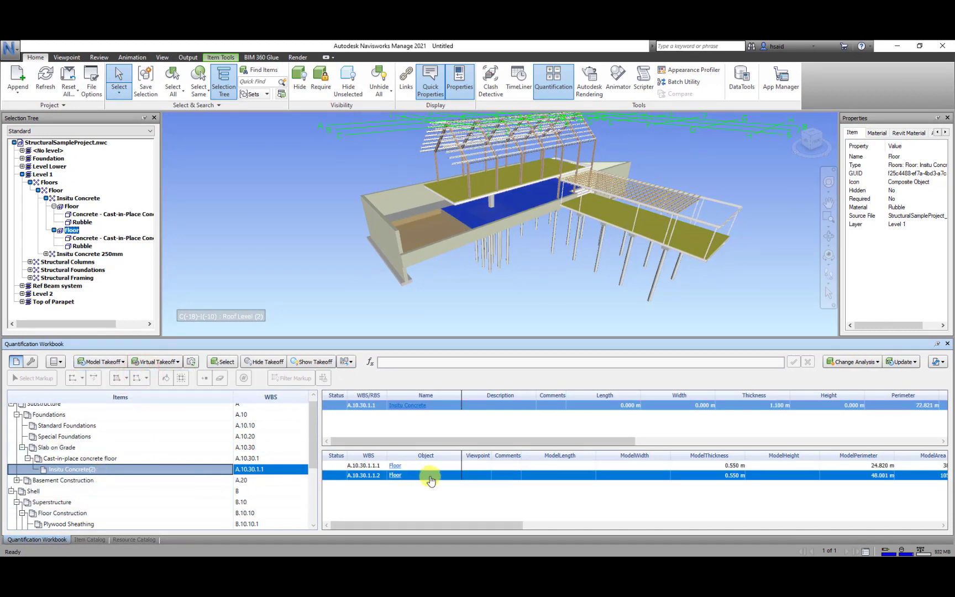
drag(501, 526, 663, 519)
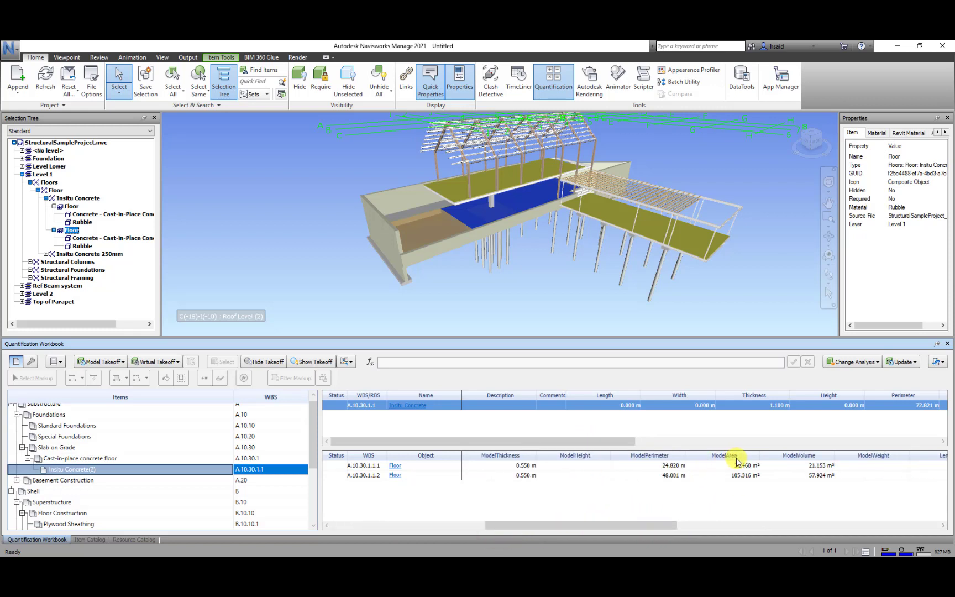
click(737, 457)
drag(576, 441, 783, 440)
click(777, 393)
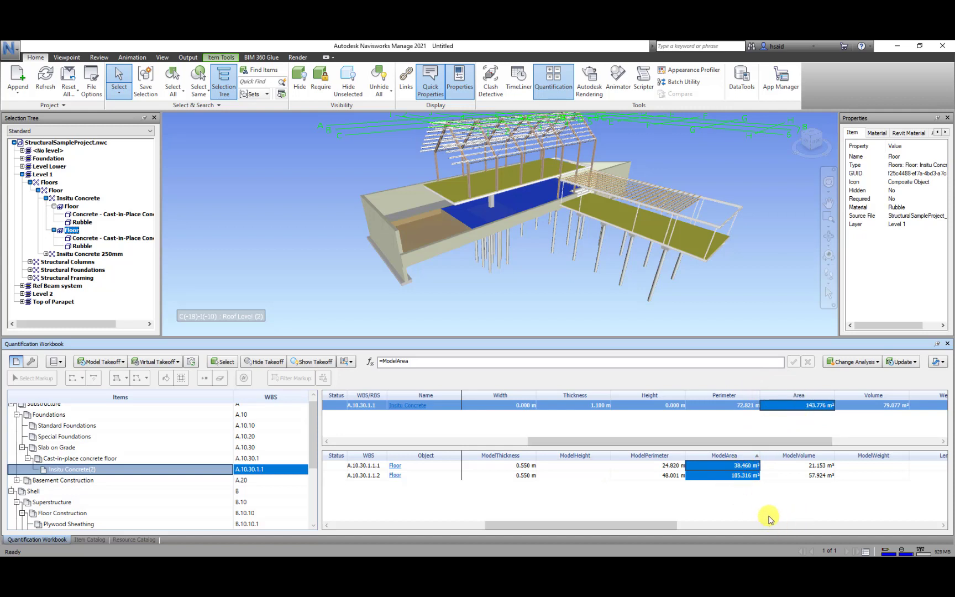
- Take off the parent Floor of the Level 1 Insitu Concrete 250mm type to the same Insitu Concrete item
click(511, 286)
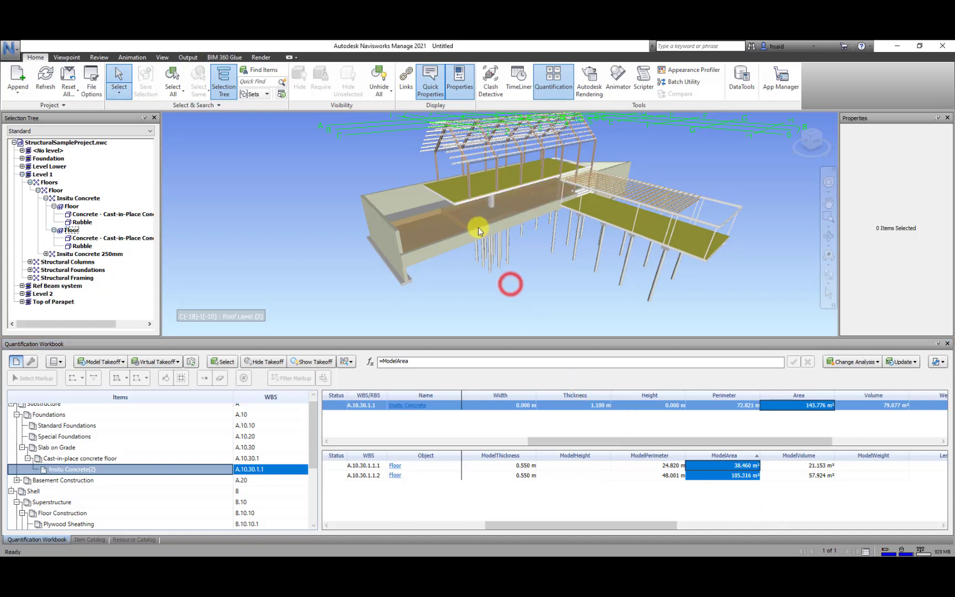
click(413, 211)
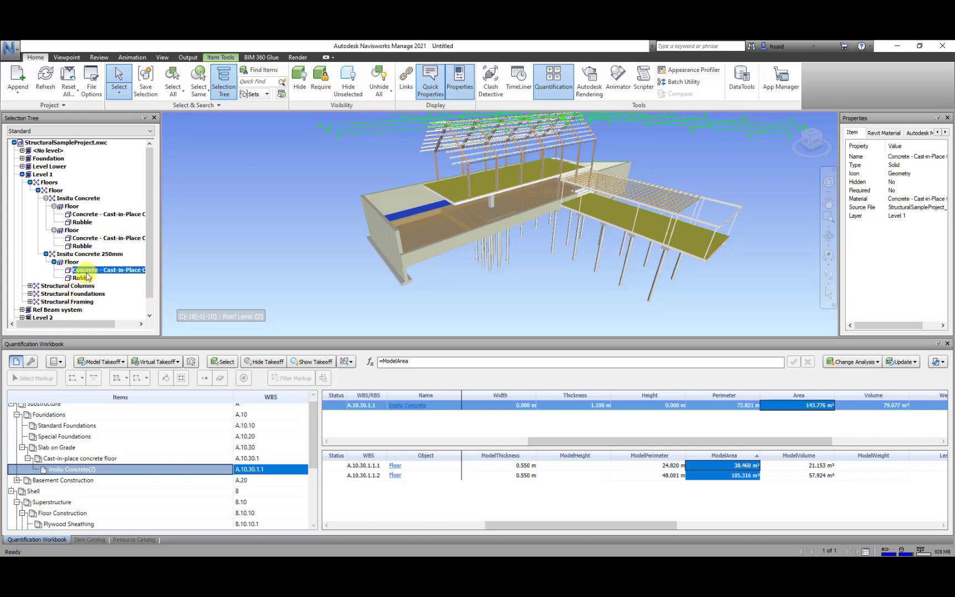
click(72, 262)
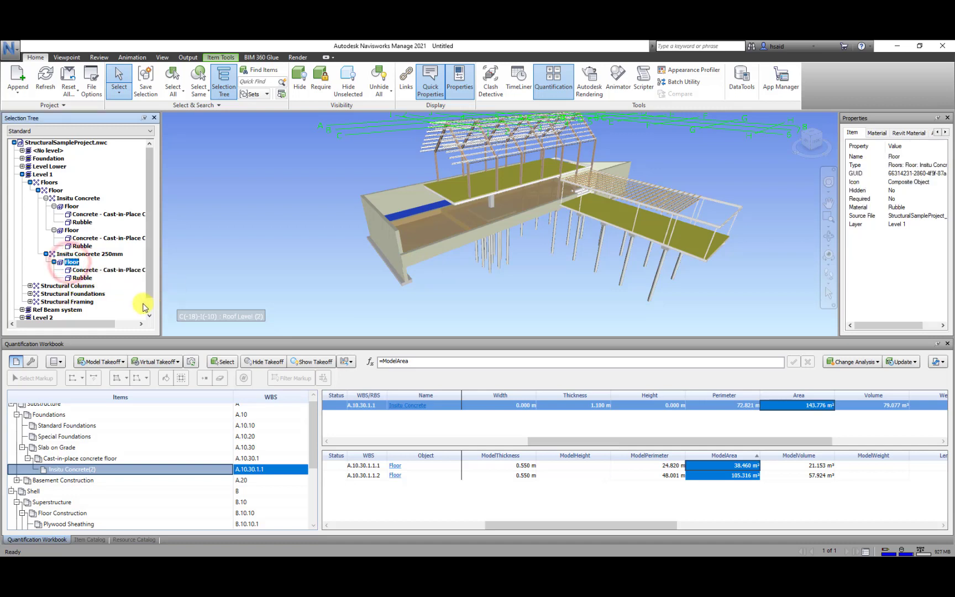
click(110, 361)
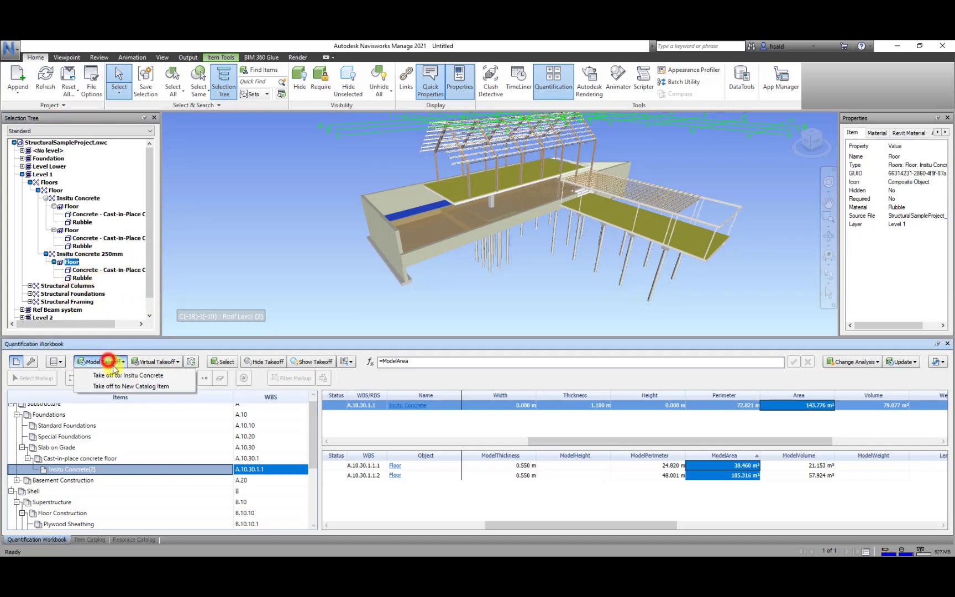
click(138, 375)
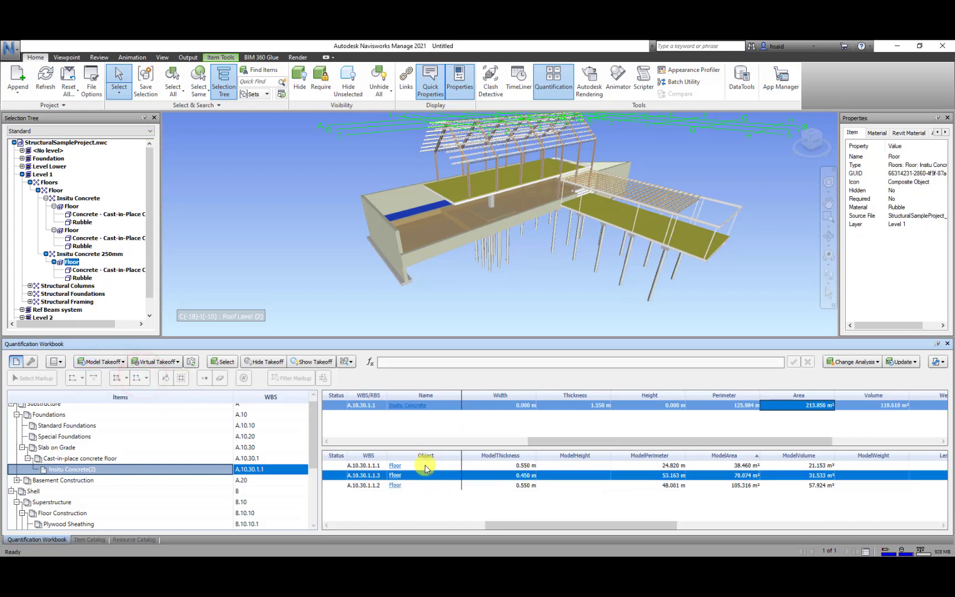
- Clear the model selection and hide the objects already taken off
click(483, 257)
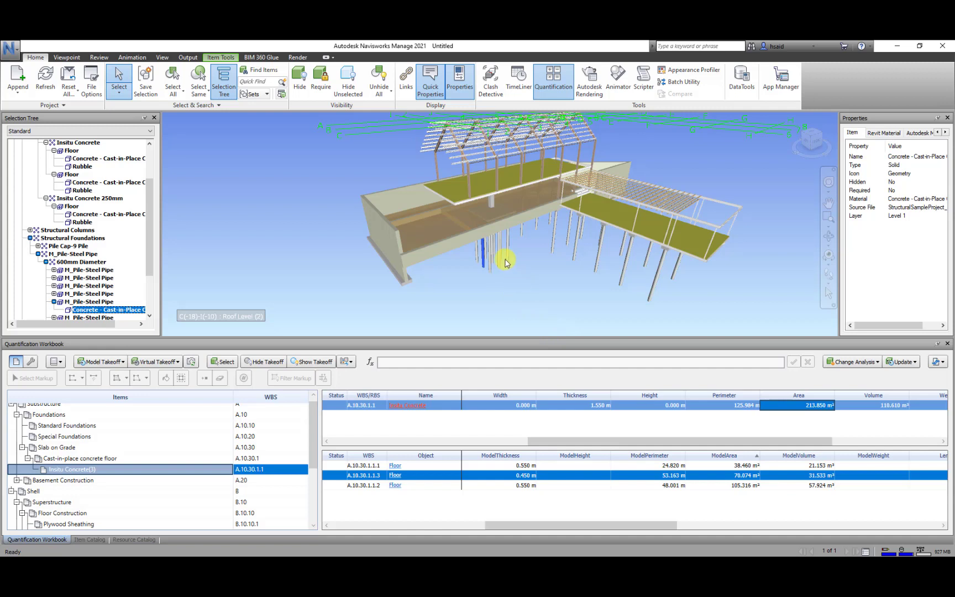
click(544, 297)
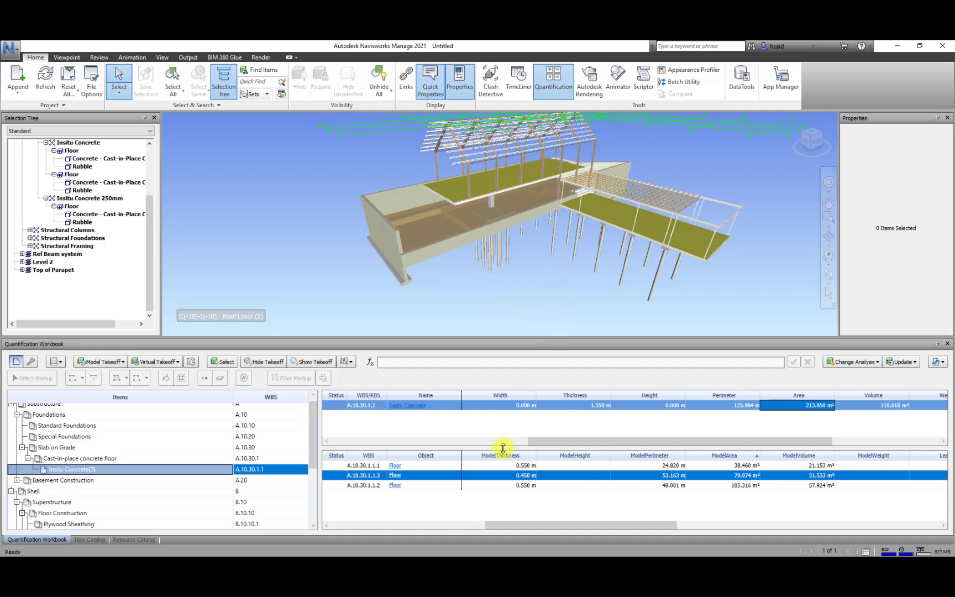
drag(634, 524, 617, 539)
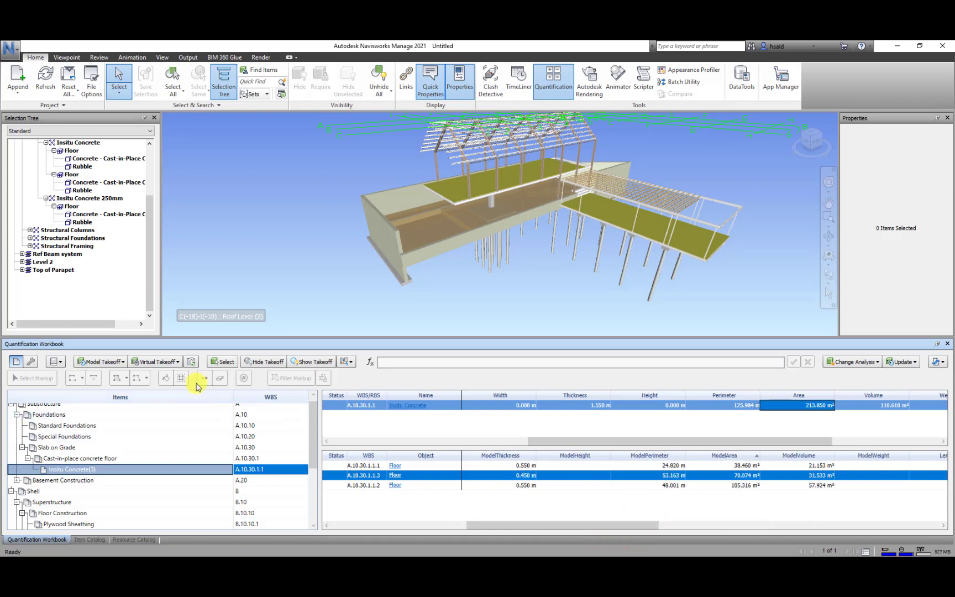
click(276, 364)
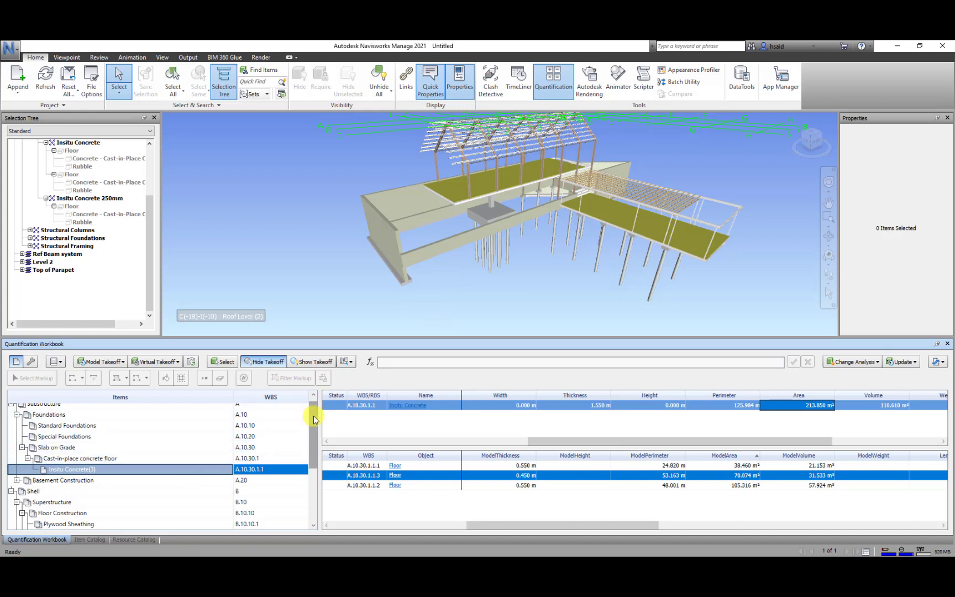
drag(314, 416, 314, 411)
- Take off the parent Floor of the Level 2 Plywood double brace type to the Plywood Sheathing group under Floor Construction
click(453, 188)
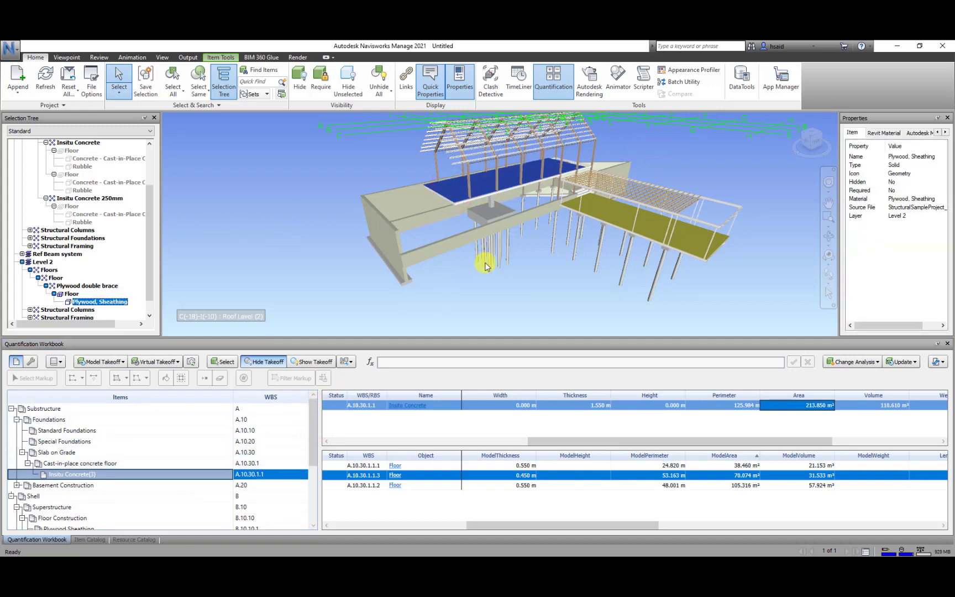
scroll(113, 473, down, 3)
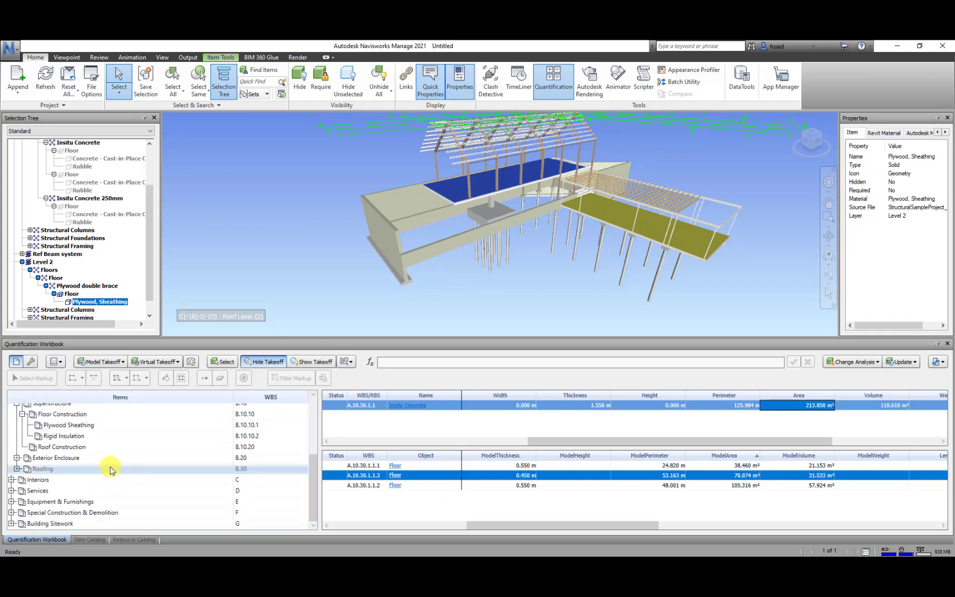
click(69, 424)
scroll(156, 442, up, 2)
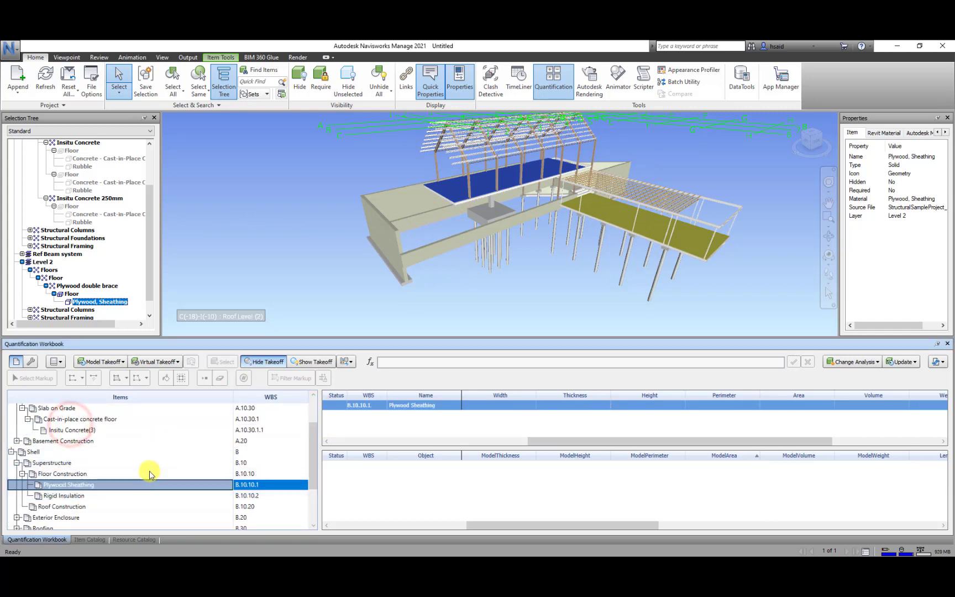
click(69, 293)
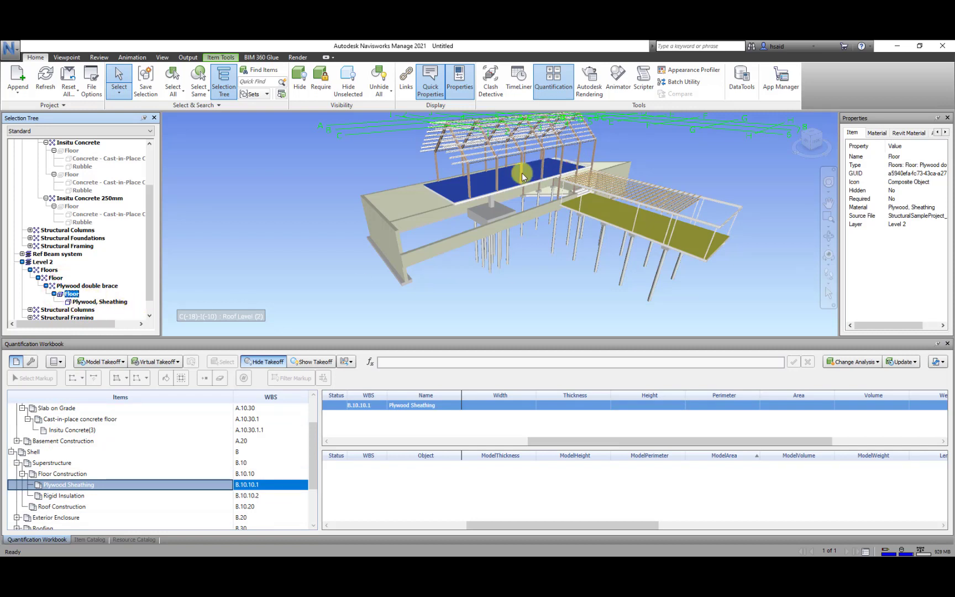
scroll(88, 282, down, 1)
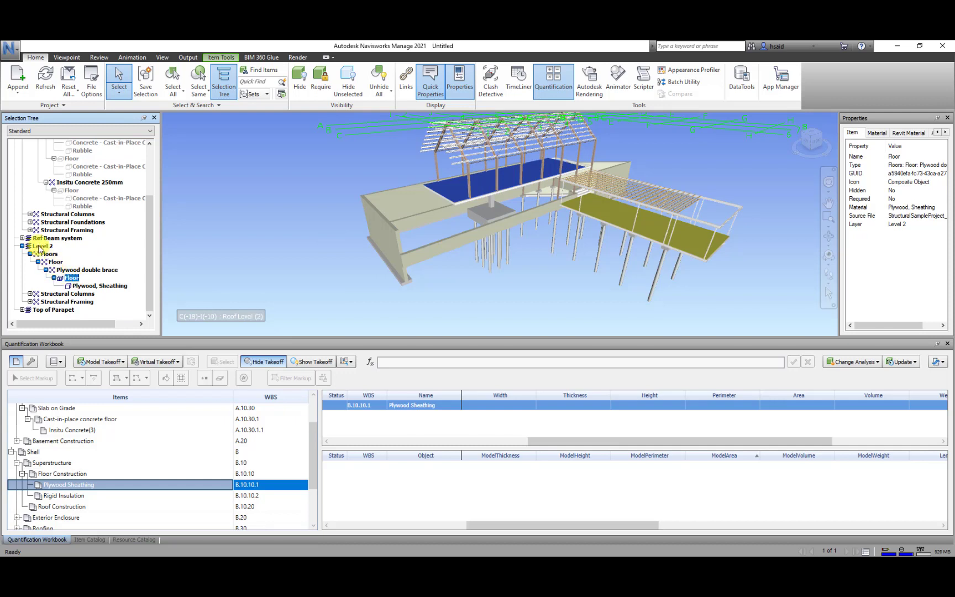
click(603, 212)
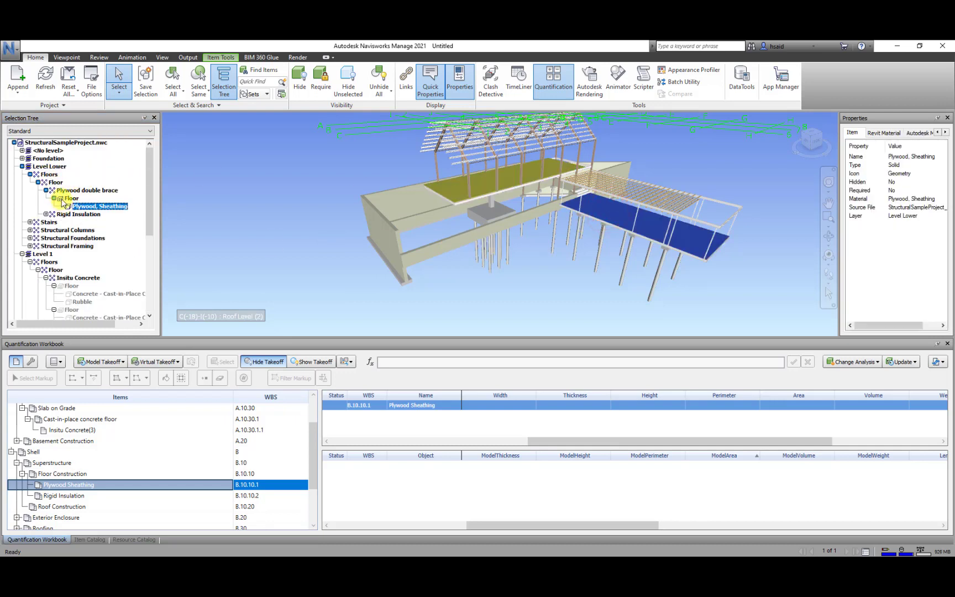
mouse_move(482, 185)
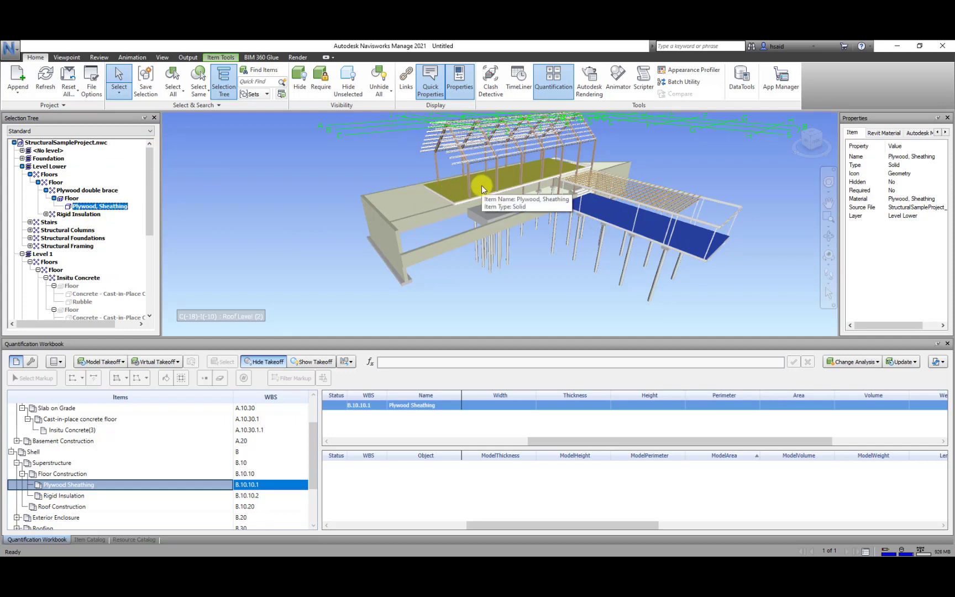
click(482, 185)
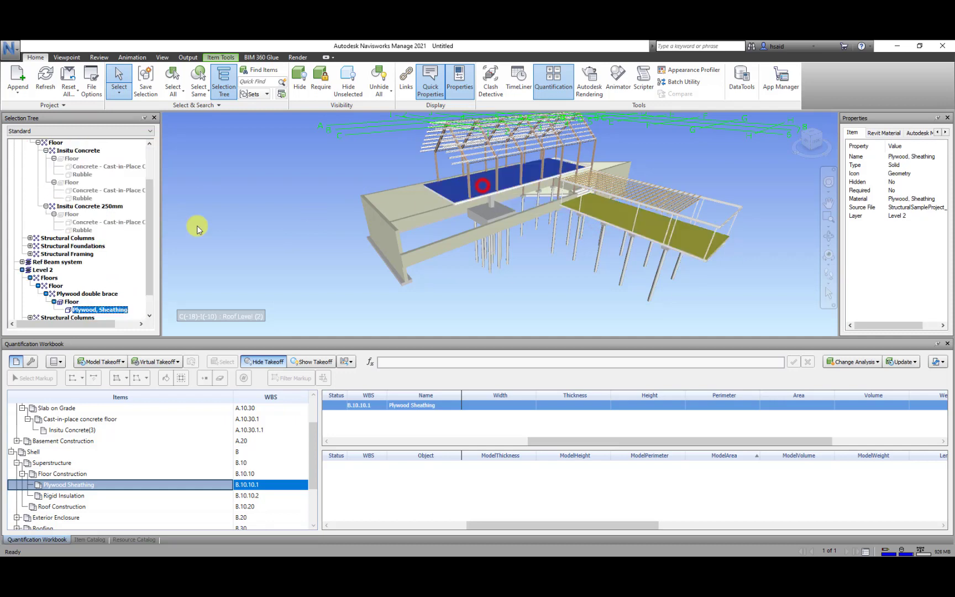
click(71, 278)
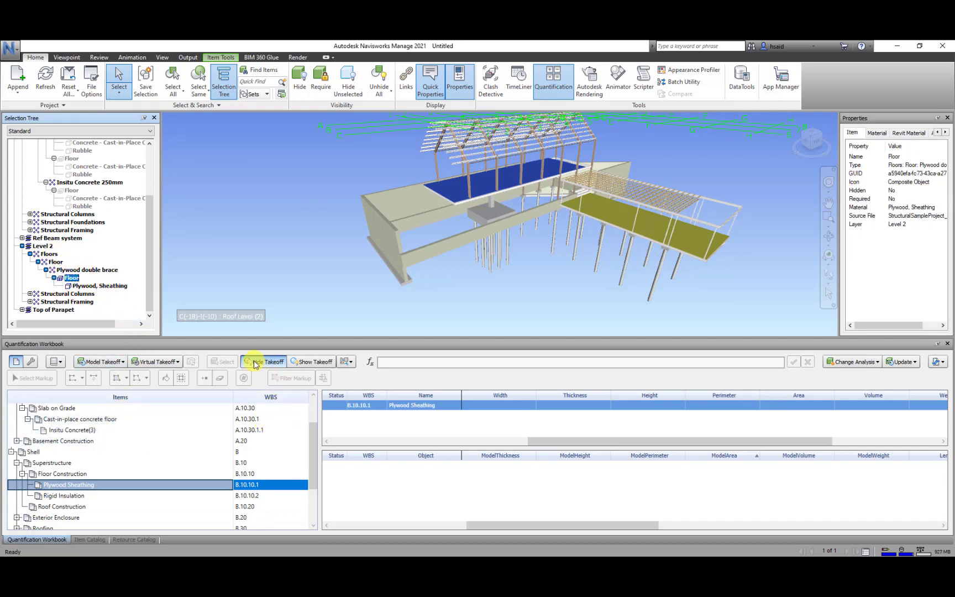
click(96, 361)
click(119, 376)
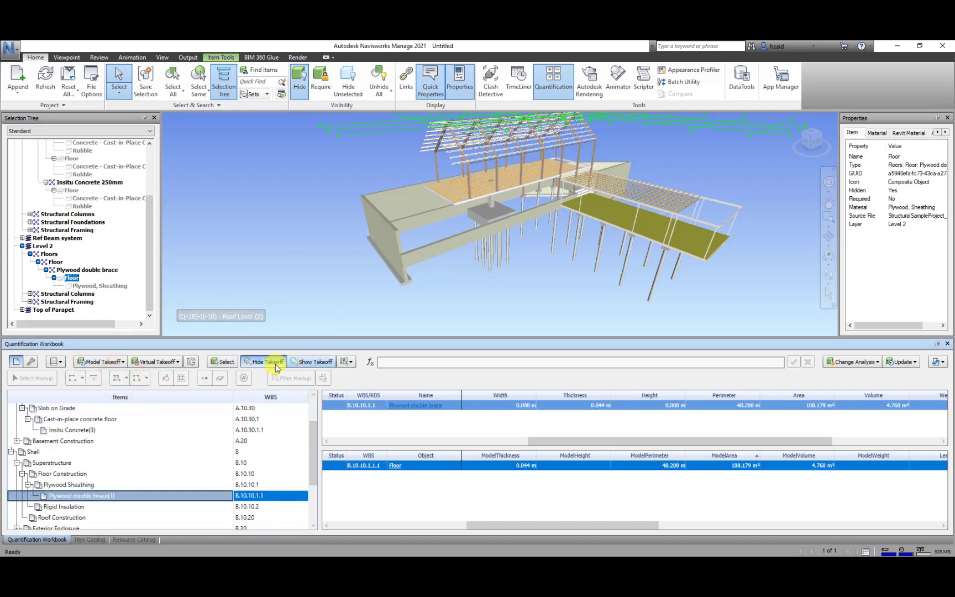
click(258, 367)
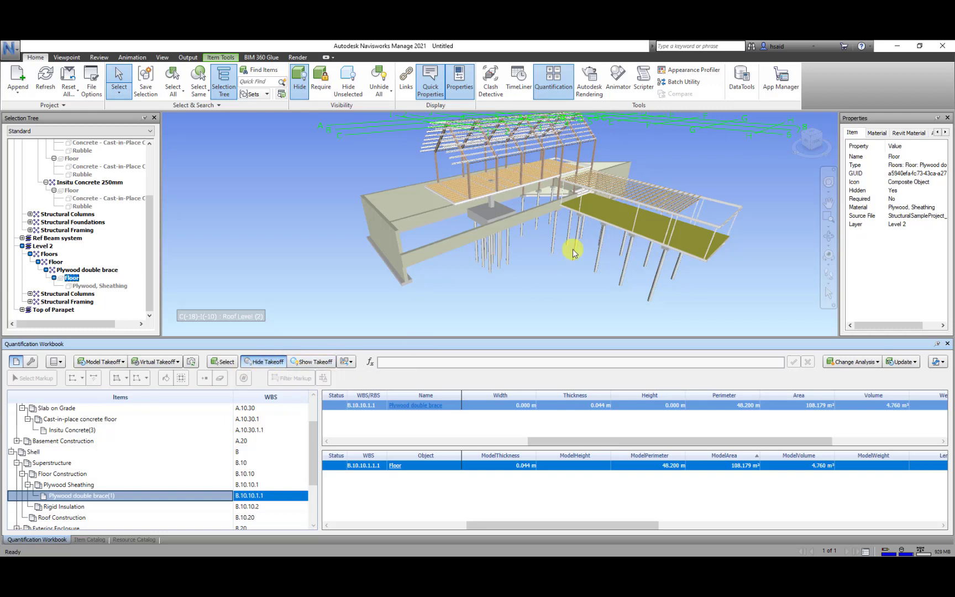
- Take off the parent Floor of the Level Lower Plywood double brace type to the Plywood double brace item and clear the selection
click(698, 241)
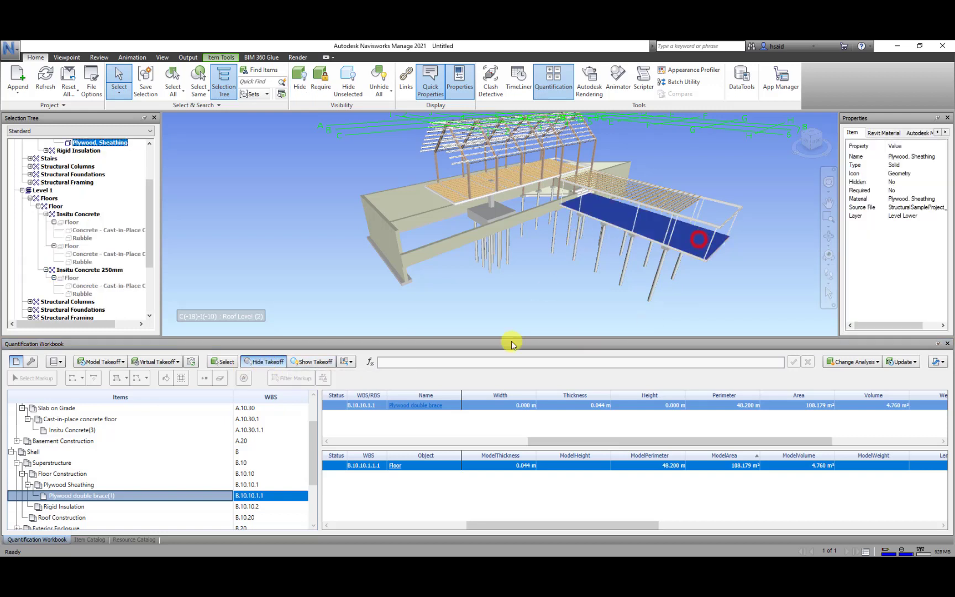
scroll(32, 220, up, 3)
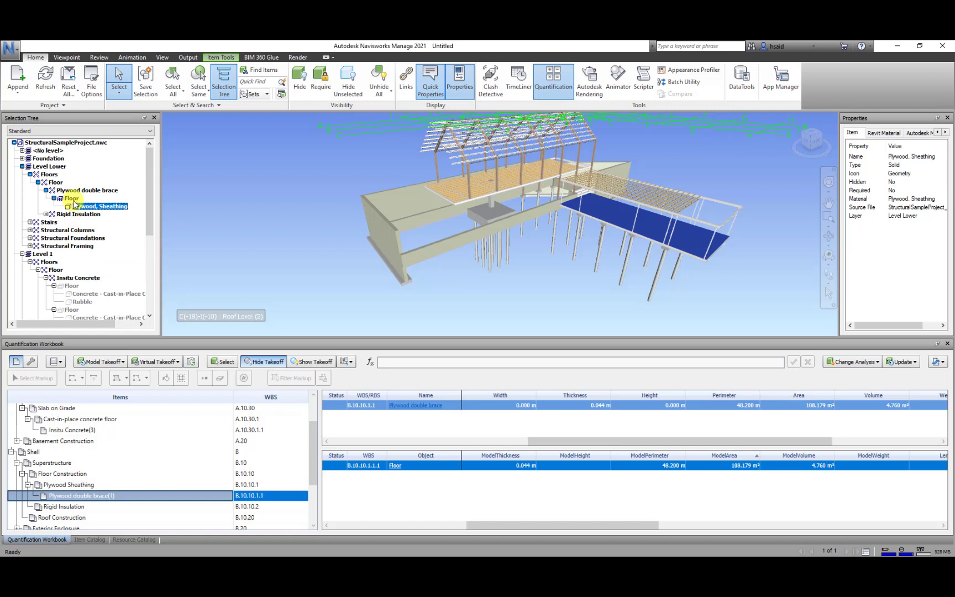
click(72, 198)
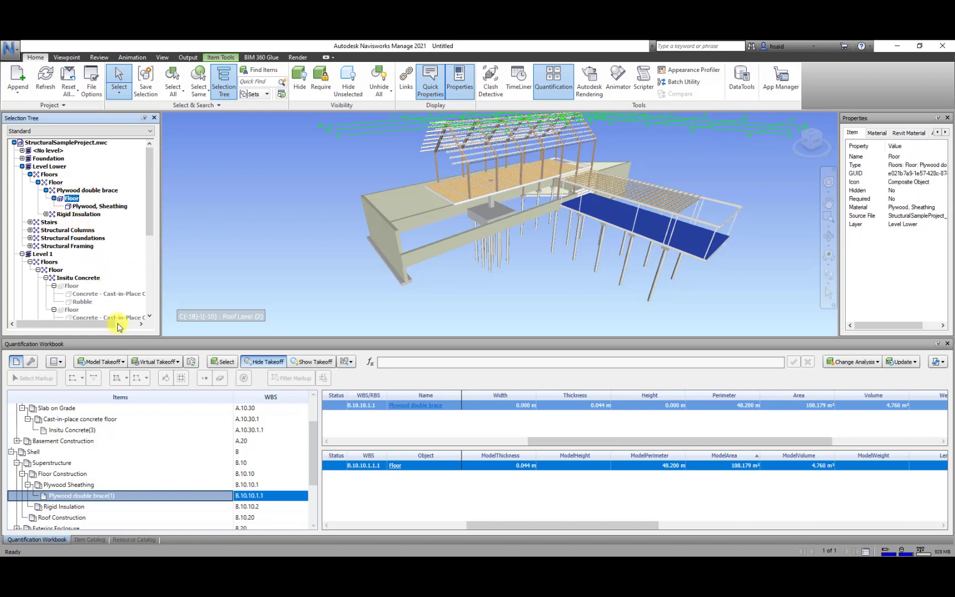
click(122, 361)
click(127, 379)
click(602, 281)
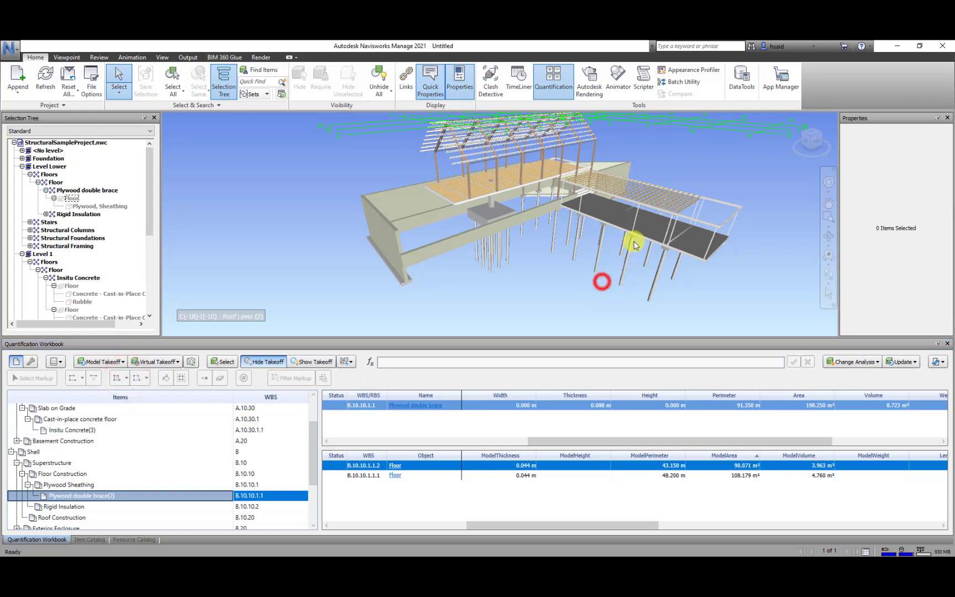
- Try to take off the Level Lower Rigid insulation solid to the Rigid Insulation group and decline the explanations
click(697, 241)
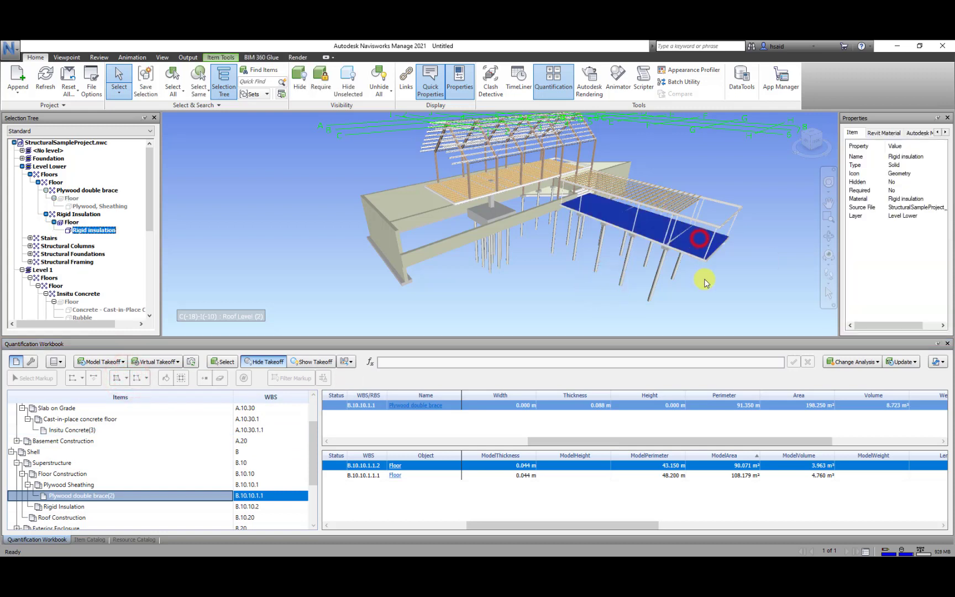
click(61, 508)
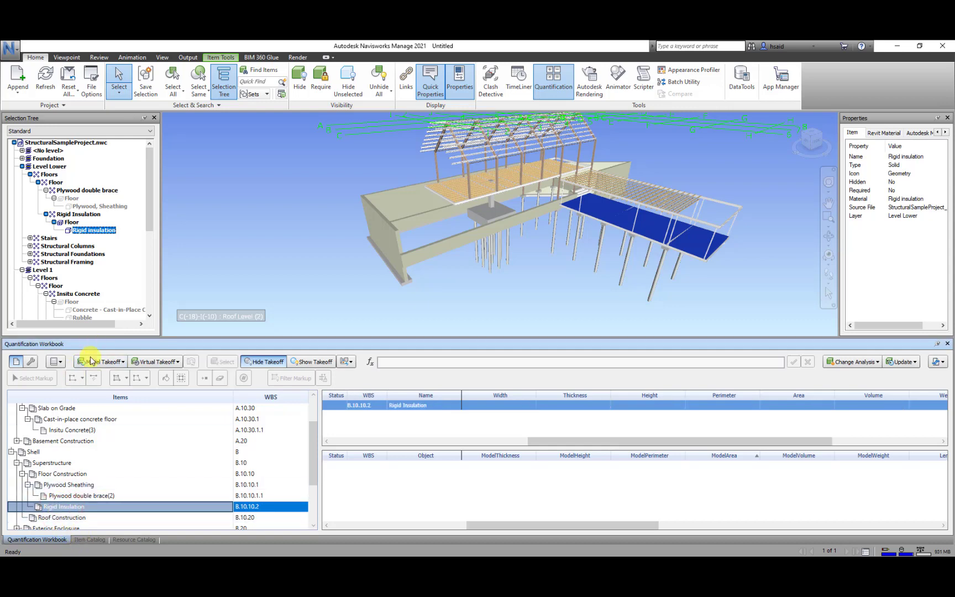
click(113, 362)
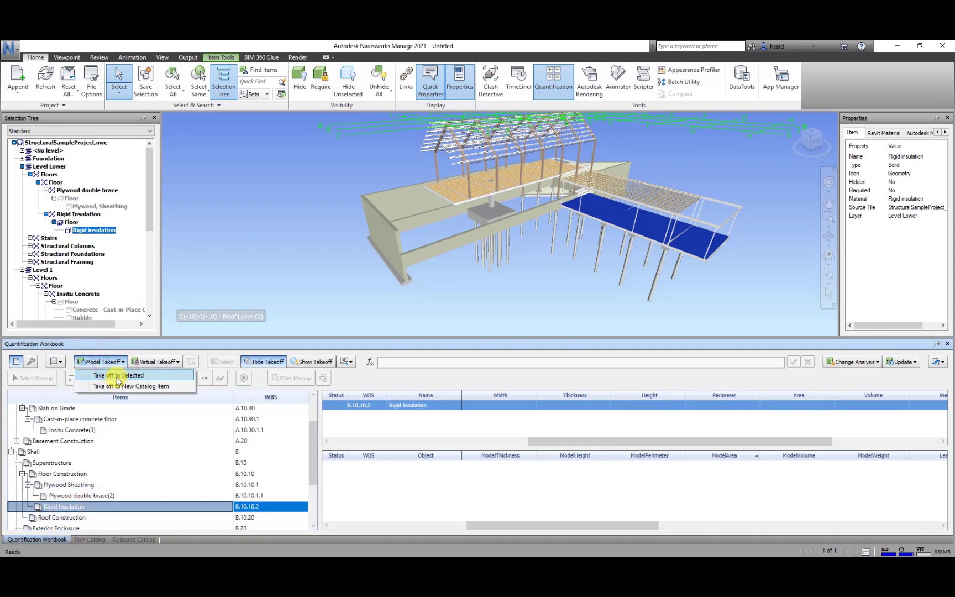
click(117, 378)
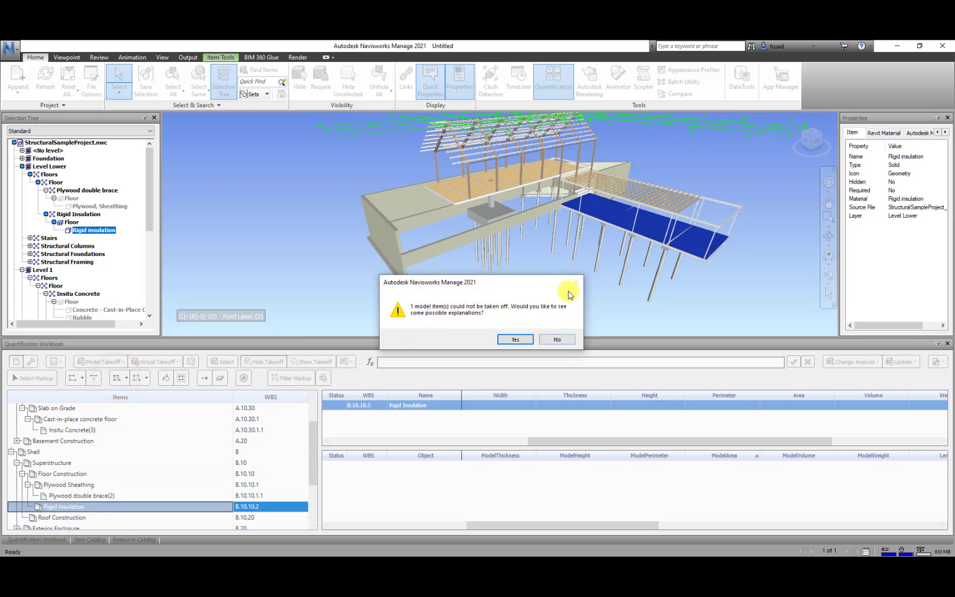
click(561, 339)
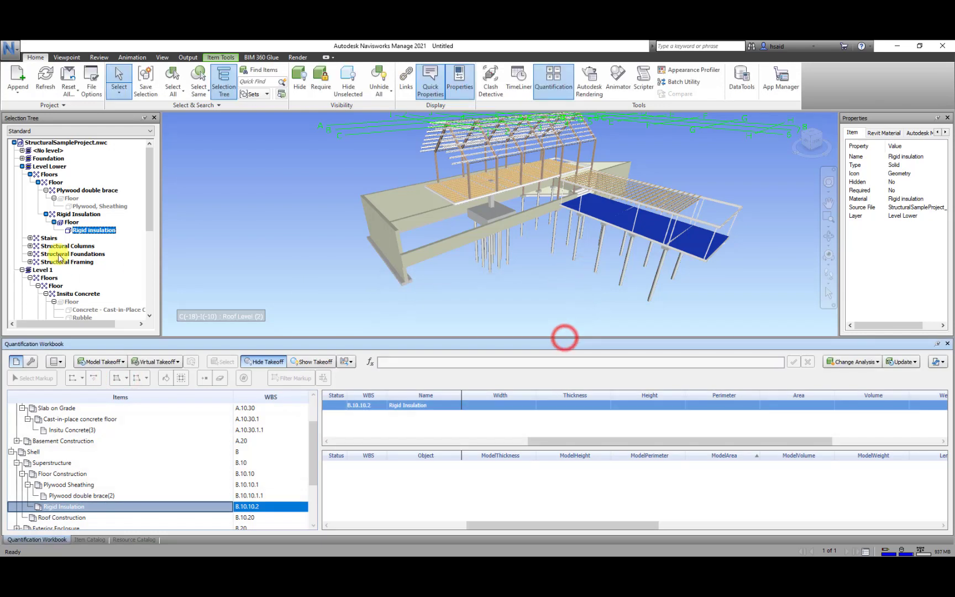
- Take off the parent Floor of the Level Lower Rigid Insulation type to the Rigid Insulation group
click(72, 223)
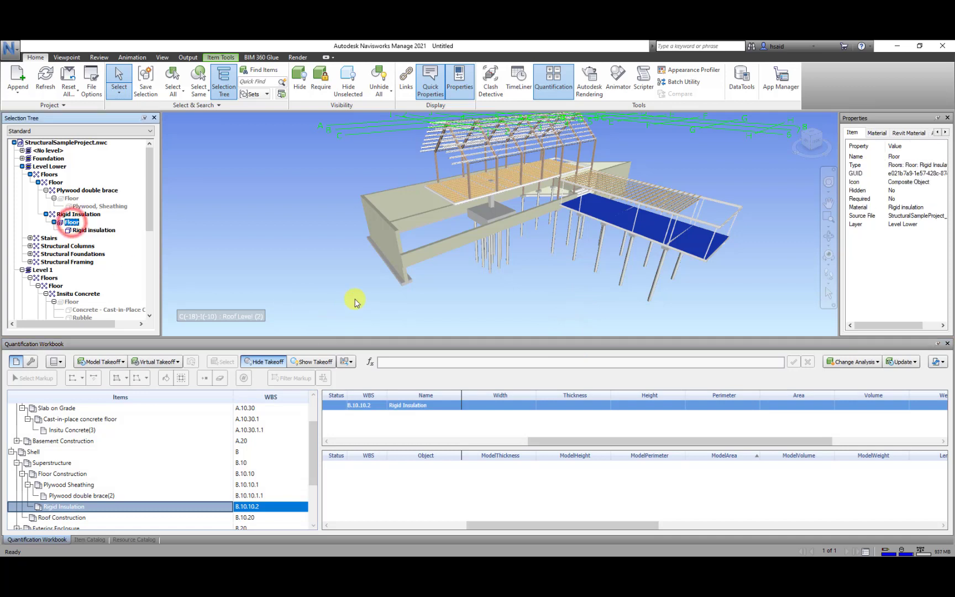
click(108, 362)
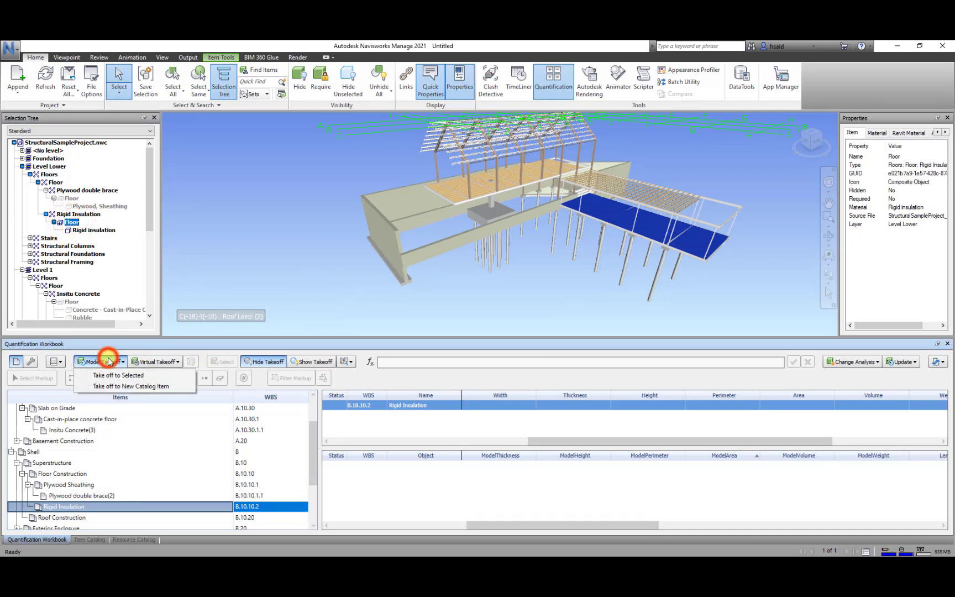
click(135, 376)
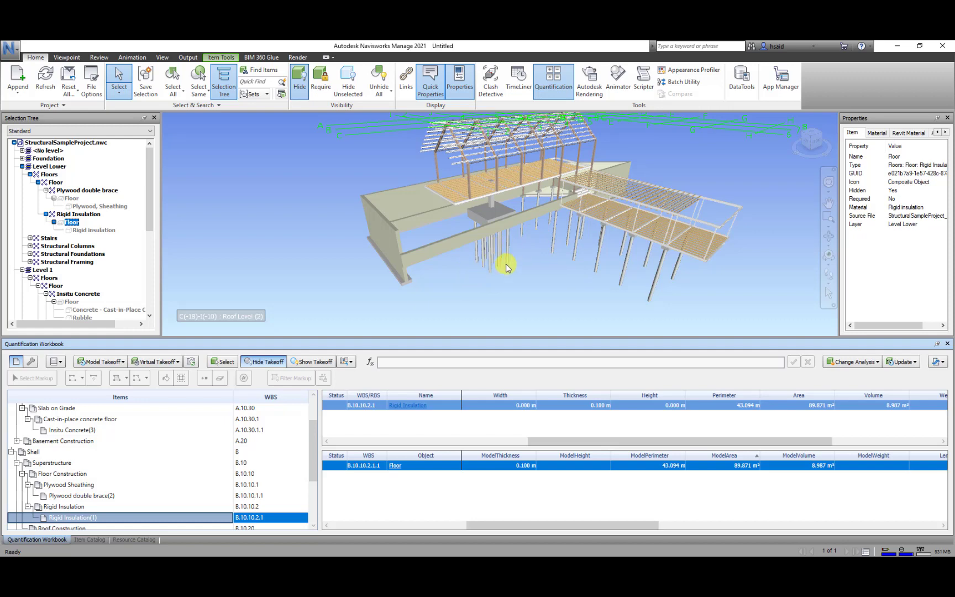
middle_drag(545, 266, 523, 292)
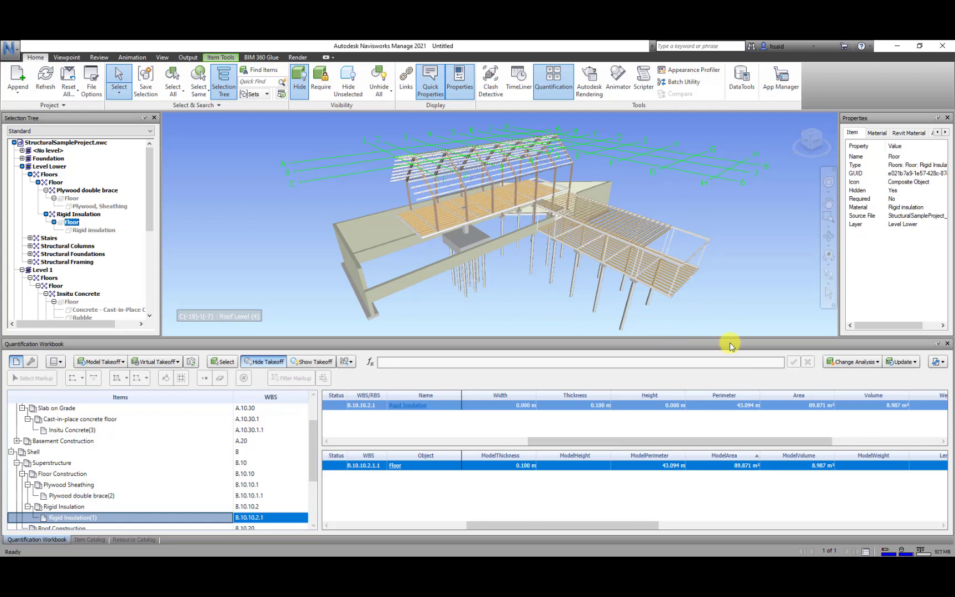
- Export the quantities to Excel as New Quantity Report.xlsx in the LE6 folder and open the exported file
click(944, 363)
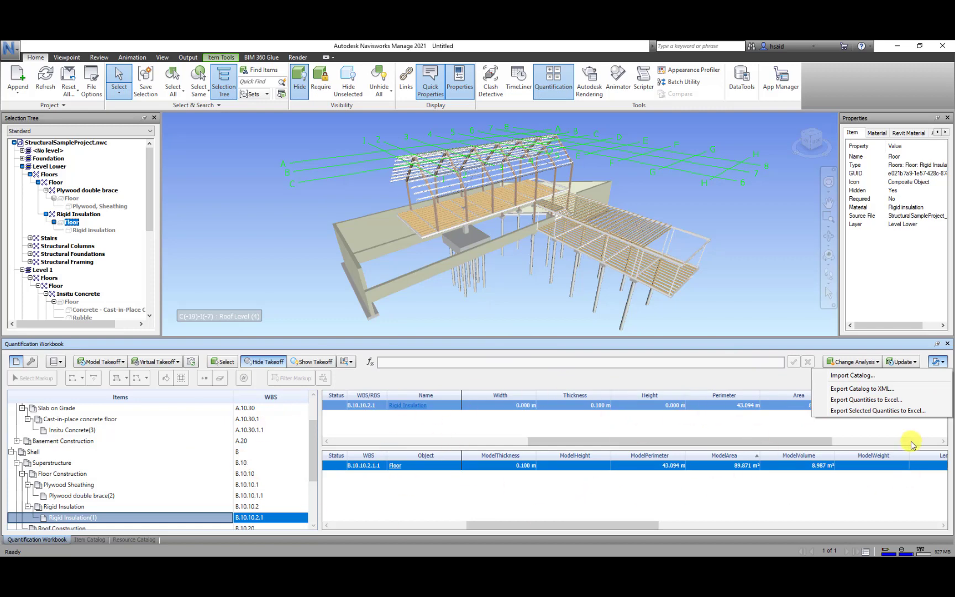
click(886, 400)
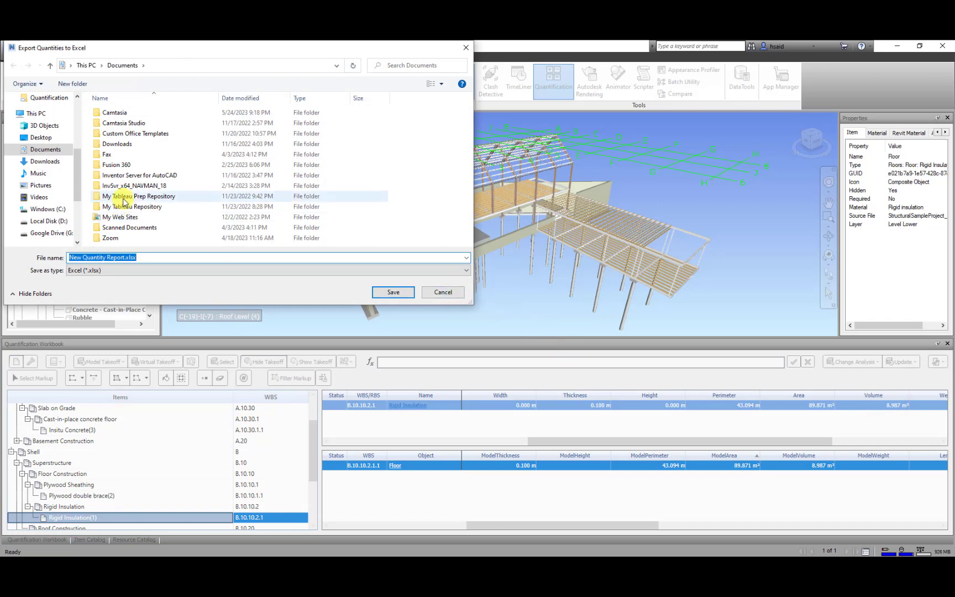
click(81, 108)
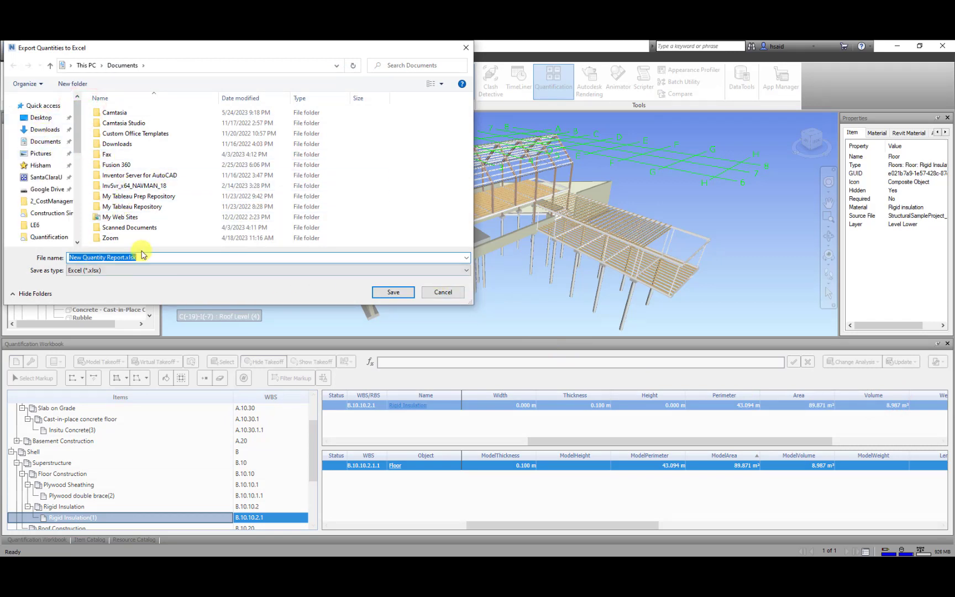
click(34, 225)
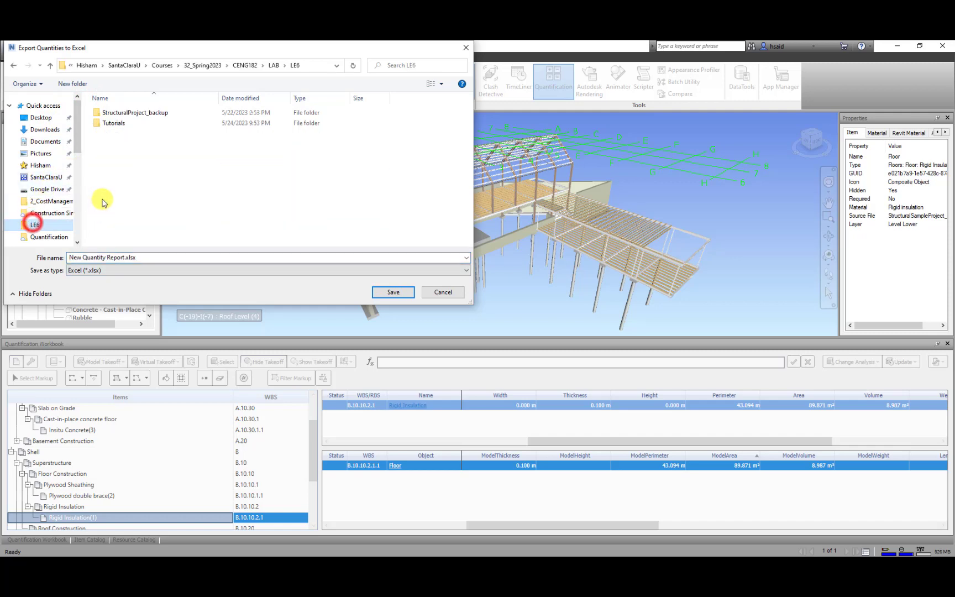
click(394, 292)
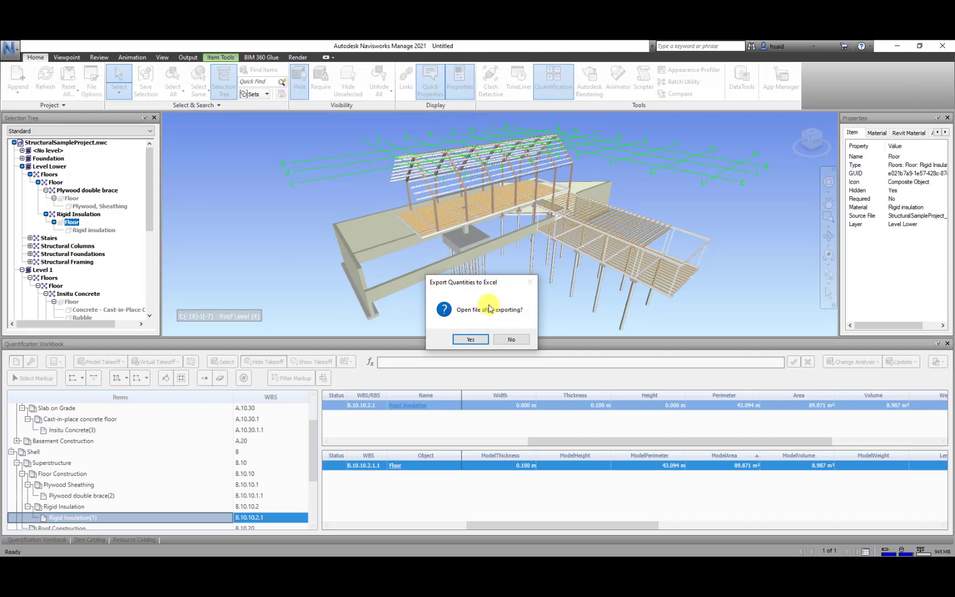
click(471, 339)
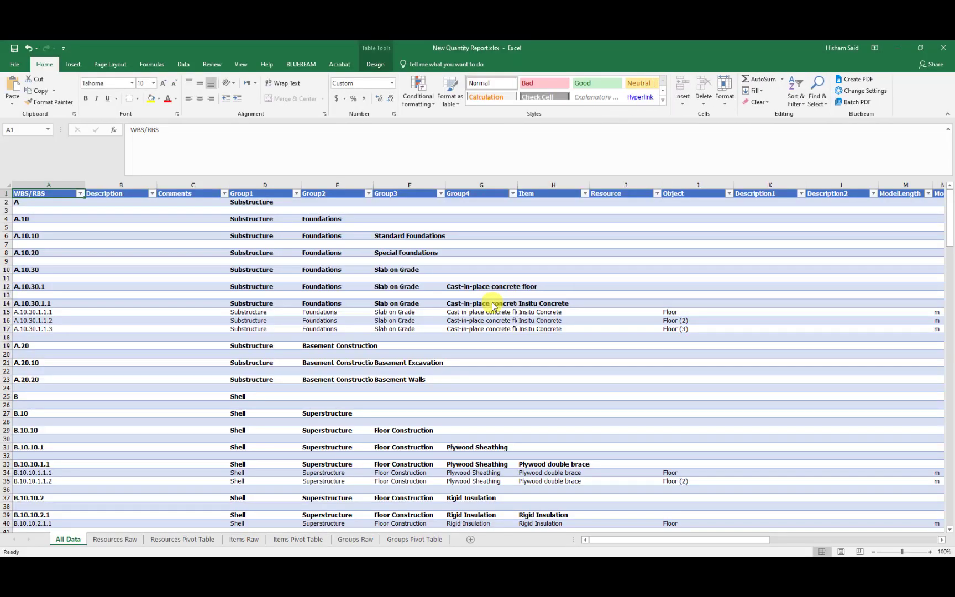
- Examine the WBS rows on the All Data sheet and highlight rows 33 to 40, covering the plywood and rigid insulation takeoffs
scroll(301, 315, down, 11)
scroll(307, 318, up, 11)
scroll(39, 249, down, 20)
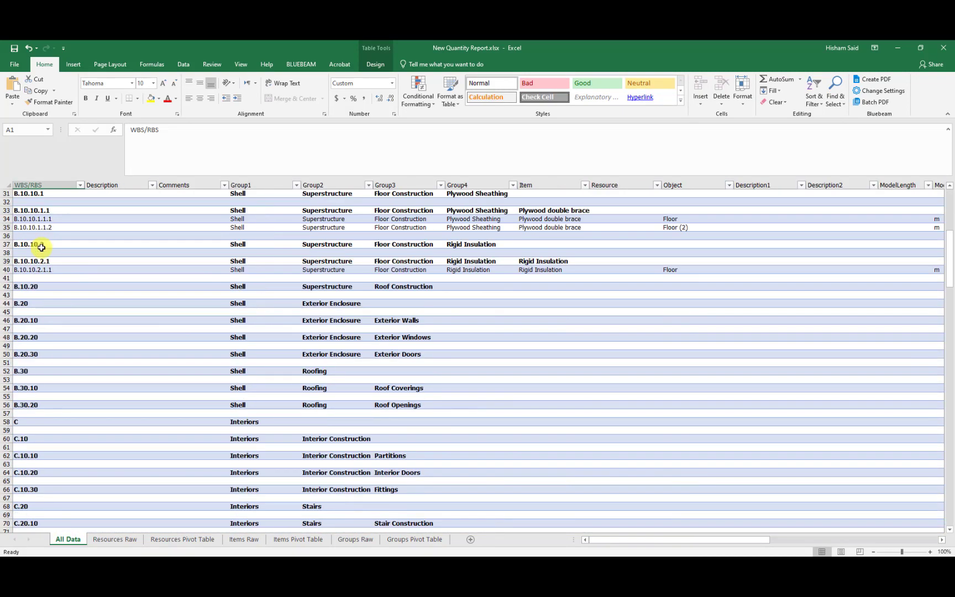
scroll(40, 265, down, 20)
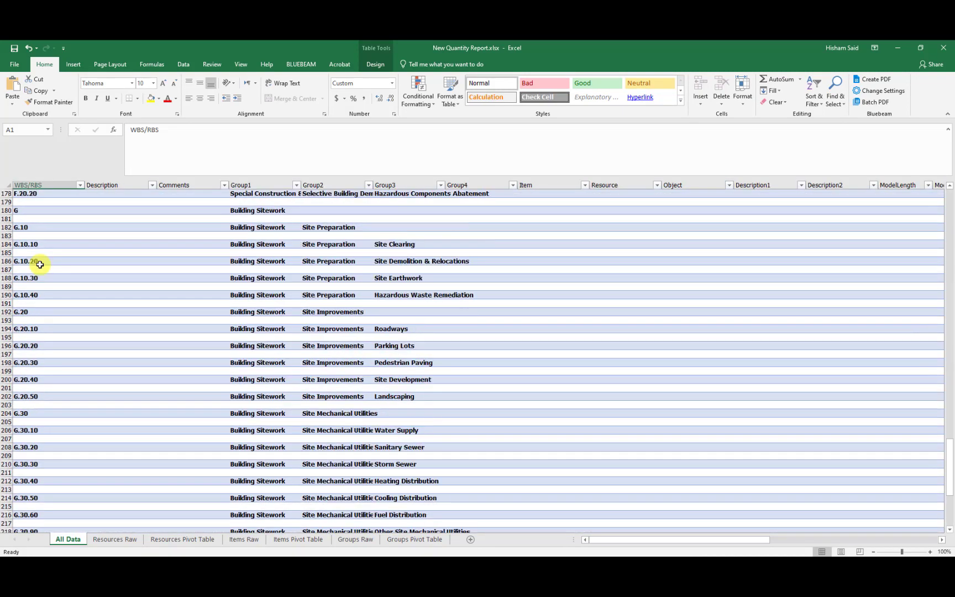
scroll(58, 298, up, 20)
scroll(58, 299, up, 20)
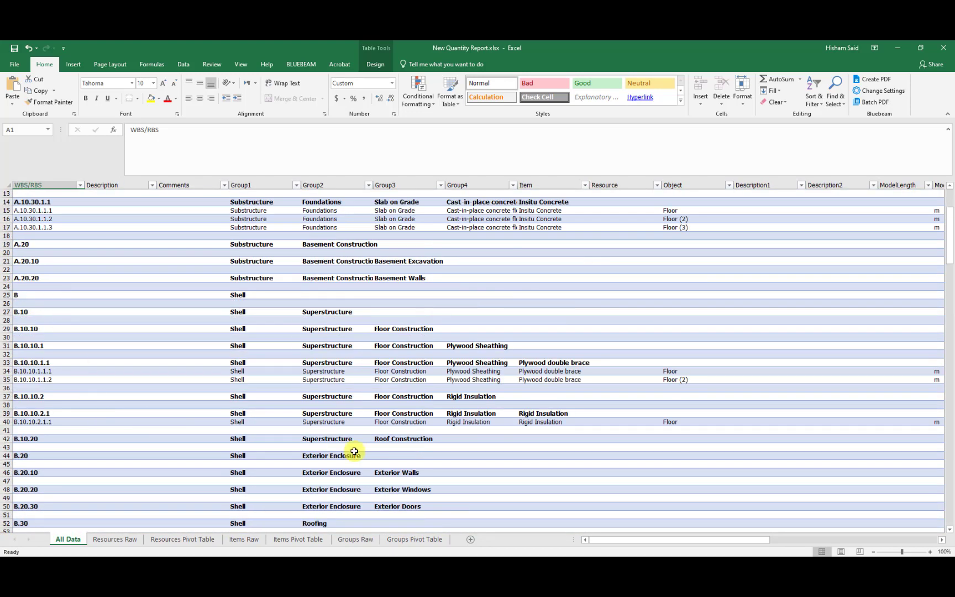
scroll(280, 449, up, 1)
scroll(492, 324, down, 6)
scroll(466, 316, up, 3)
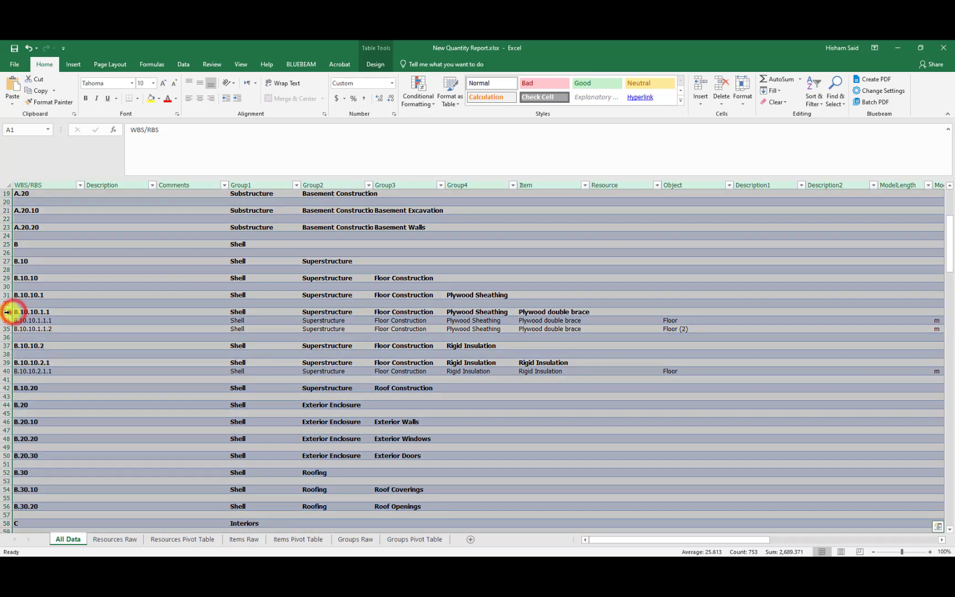
drag(13, 312, 17, 370)
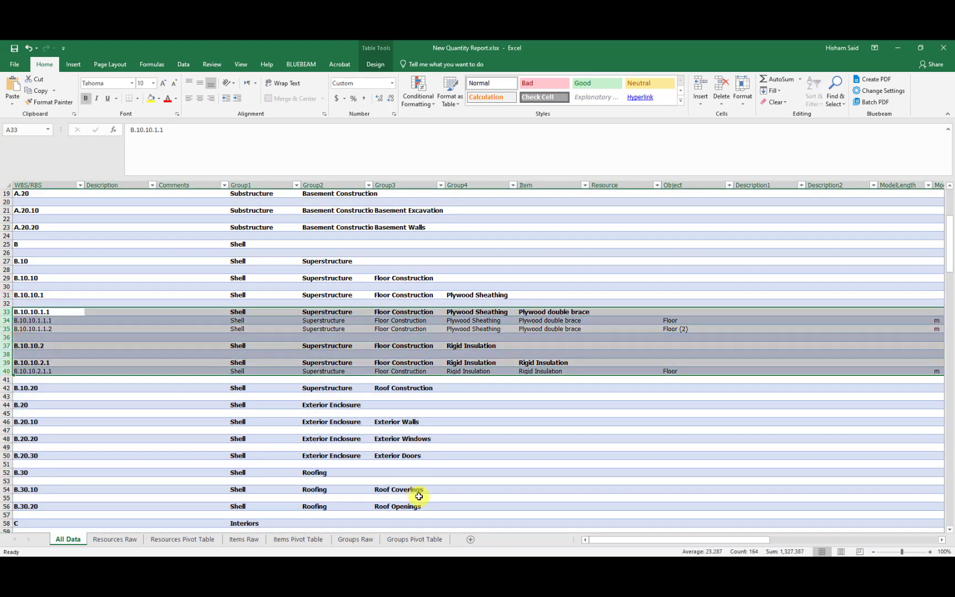
- Examine the length, thickness, perimeter, area, volume and count columns of the highlighted takeoff rows and return to Navisworks
drag(635, 541, 860, 536)
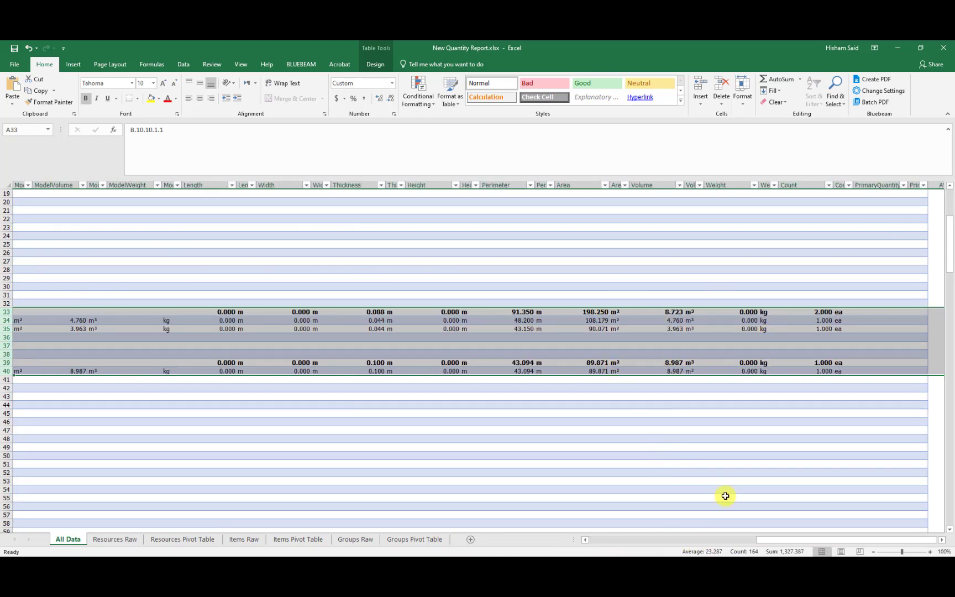
drag(808, 540, 605, 544)
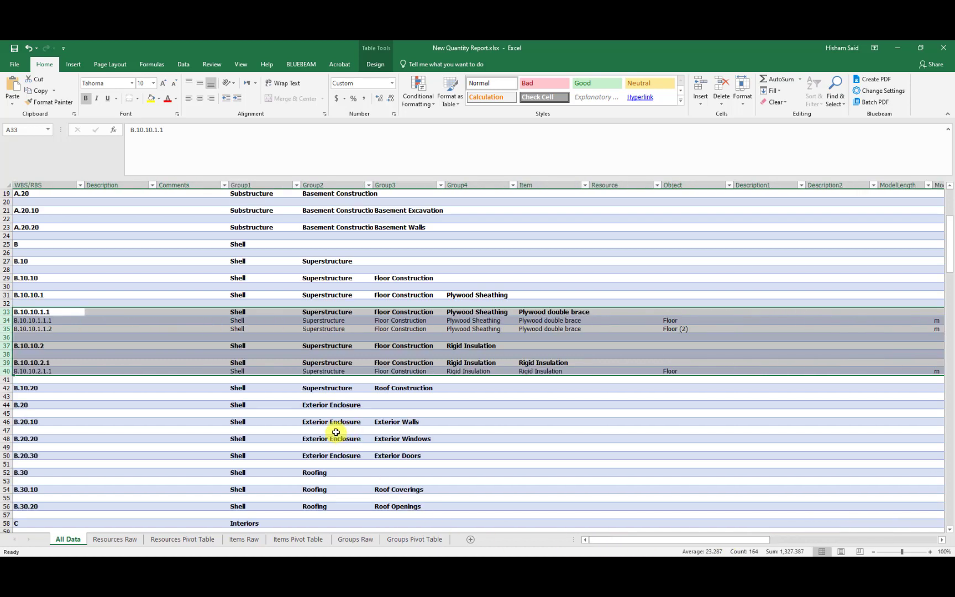
click(893, 46)
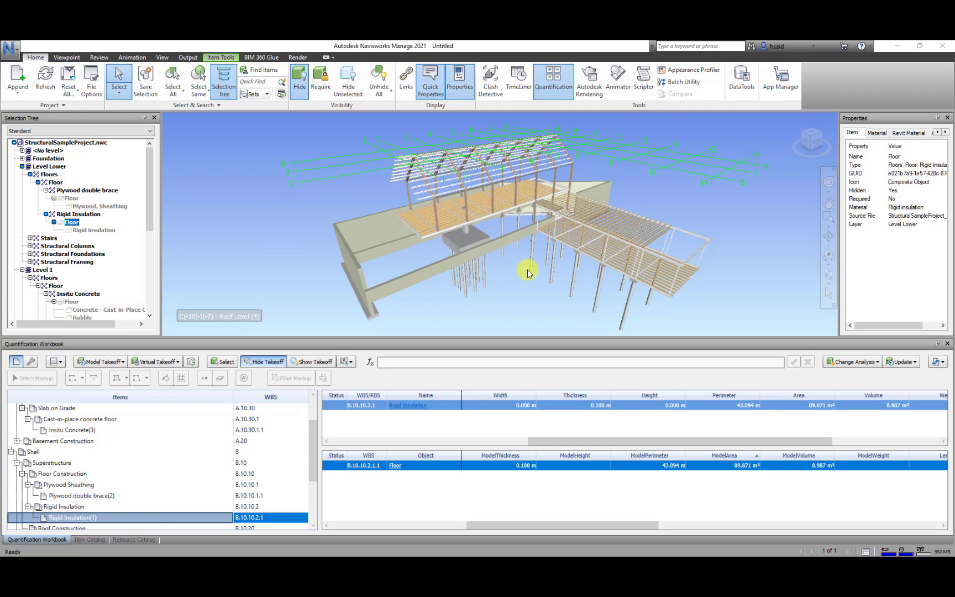
- Inspect the CL Concrete_panels solid of the CL_W1 foundation end wall in the model and clear the selection
click(360, 307)
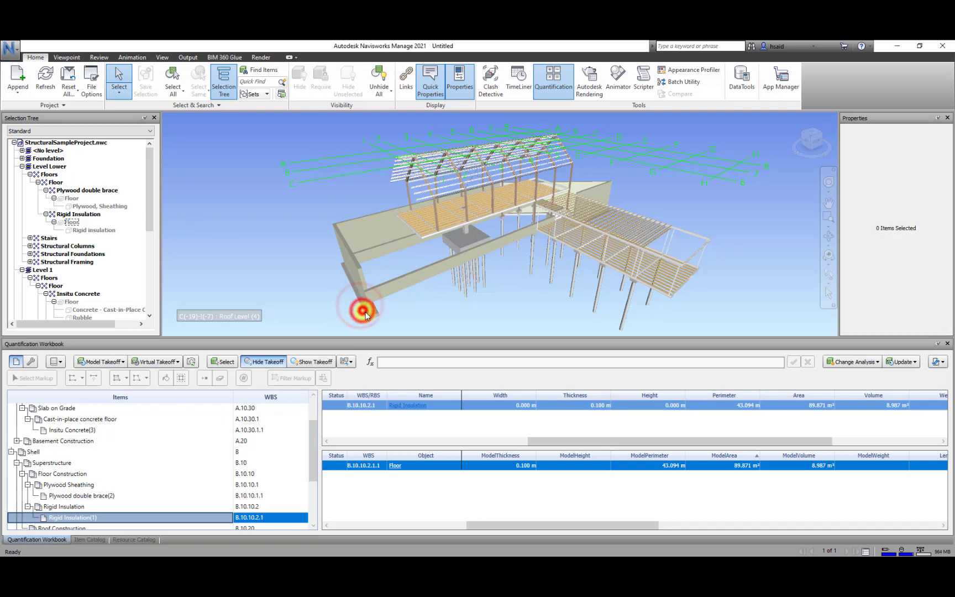
click(366, 312)
click(368, 313)
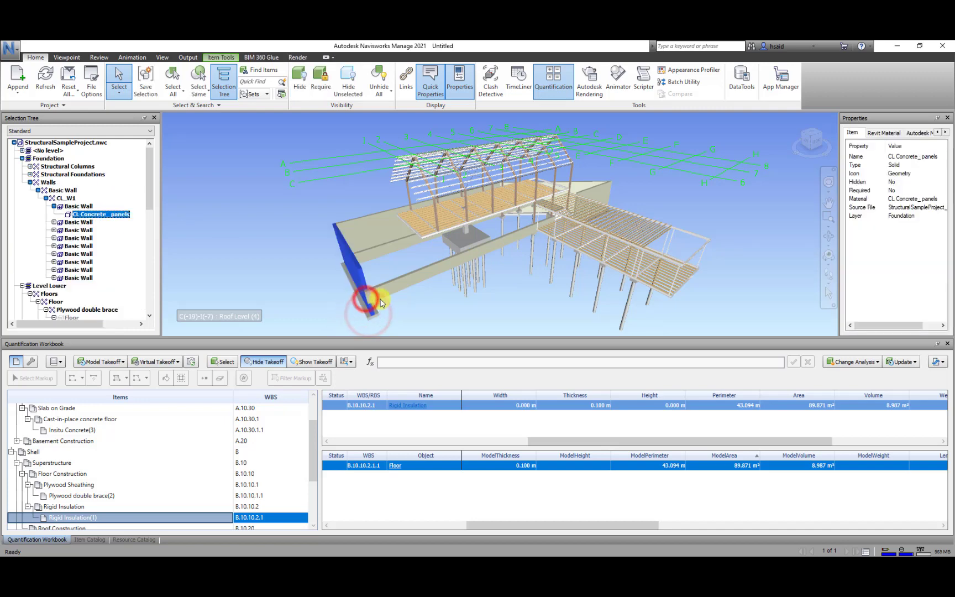
click(553, 263)
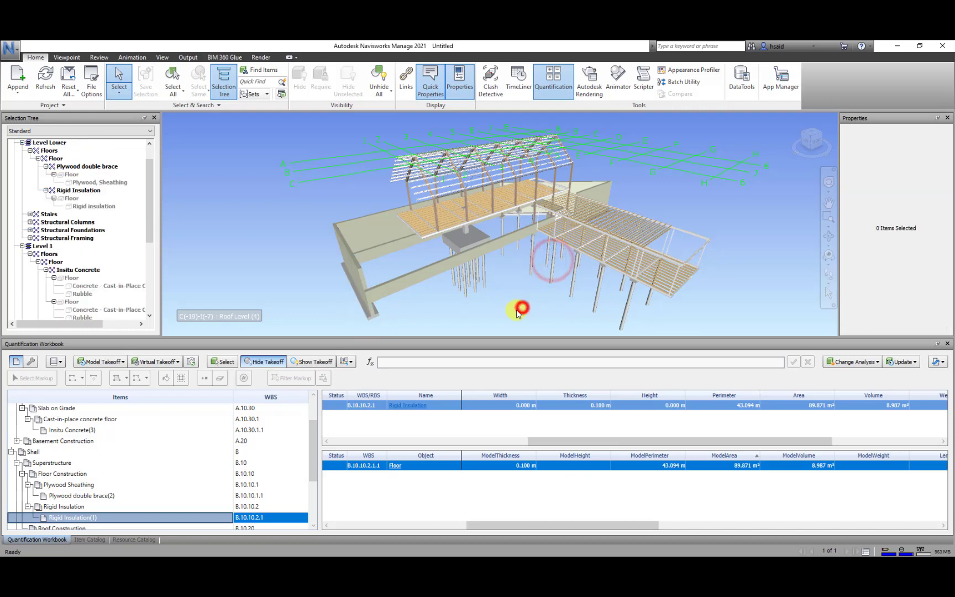